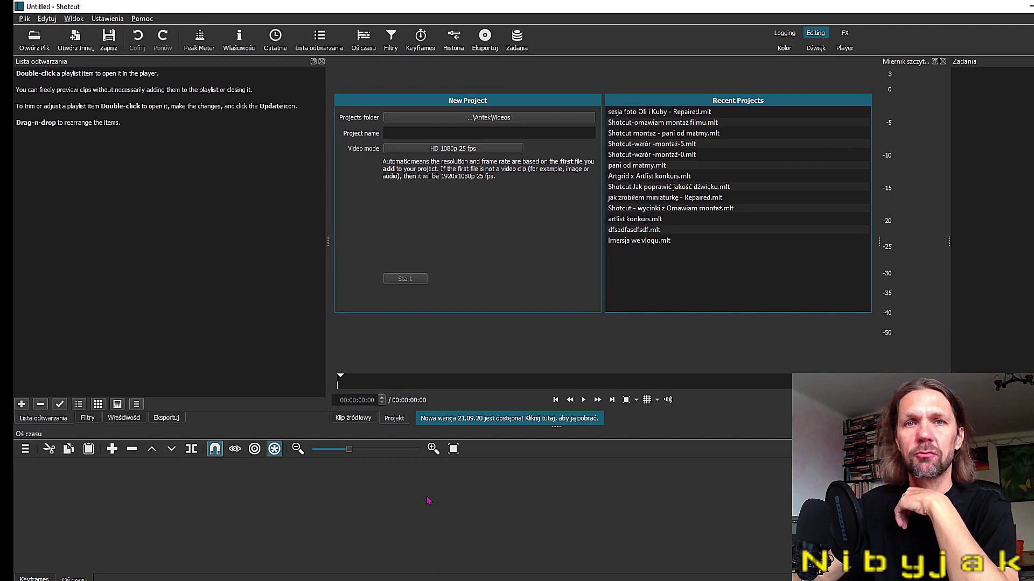
Step: Import clips MVI_3763 through MVI_3793 from the '202110 jak uczyć sie szybko' folder into the playlist
left_click(34, 39)
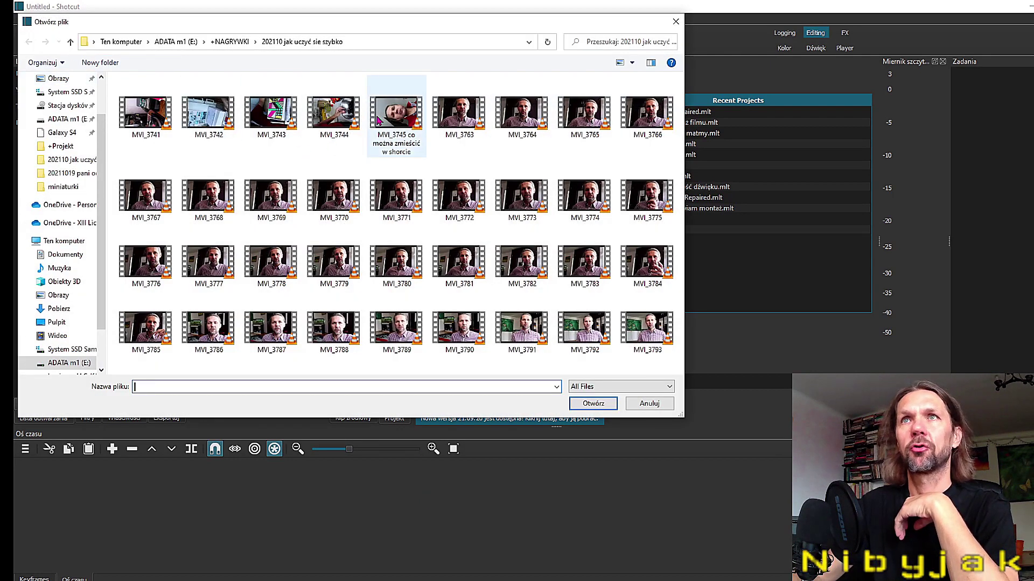
left_click(463, 119)
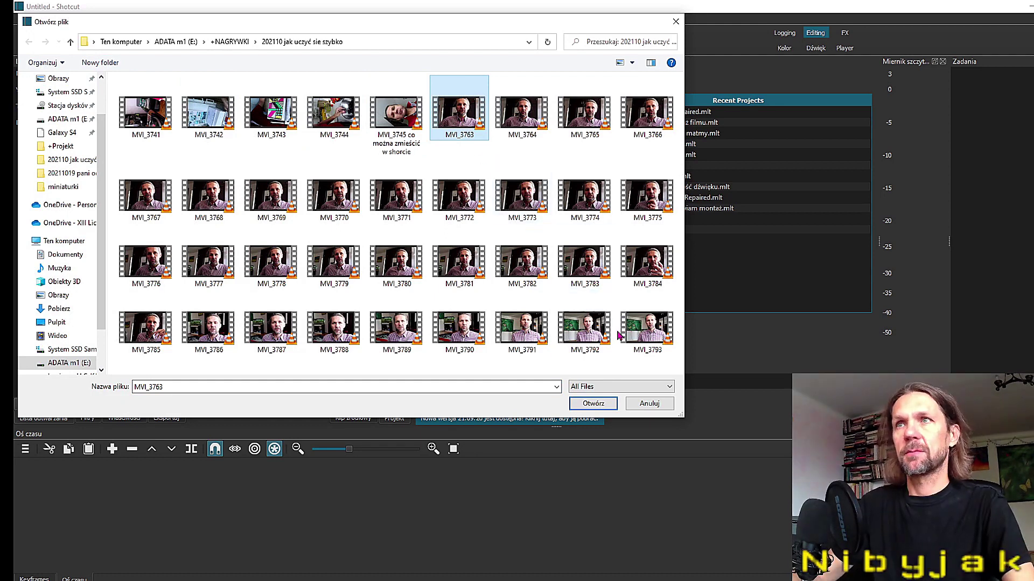
left_click(664, 337, "shift")
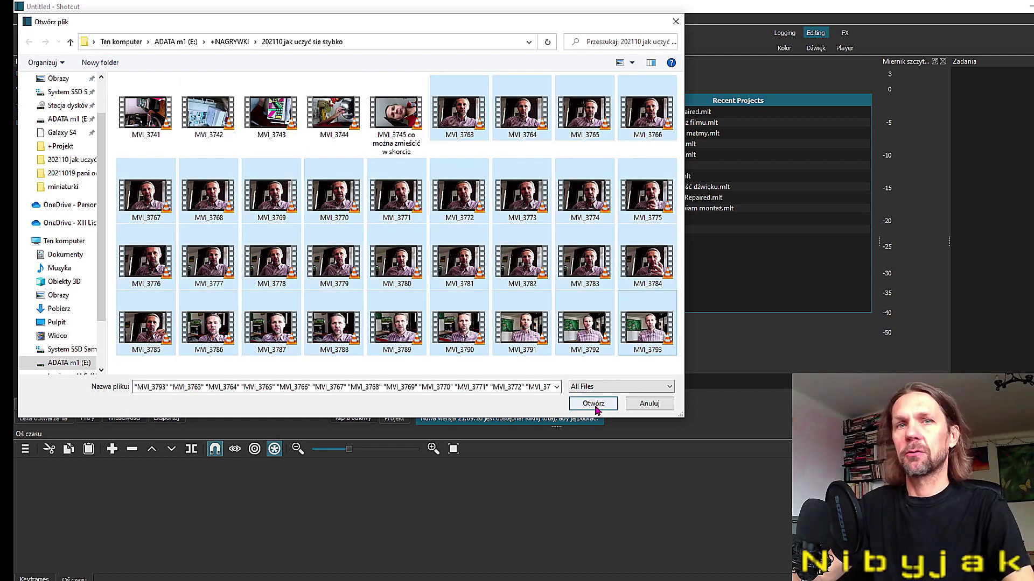
left_click(594, 405)
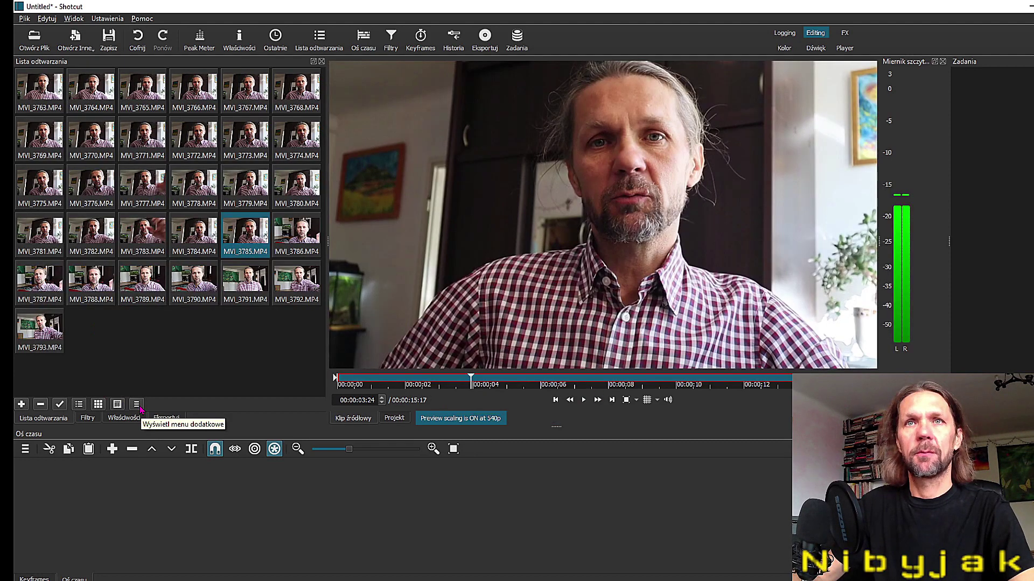
Step: Select every playlist clip and append them end to end on V1, totalling 00:09:47:22
left_click(138, 407)
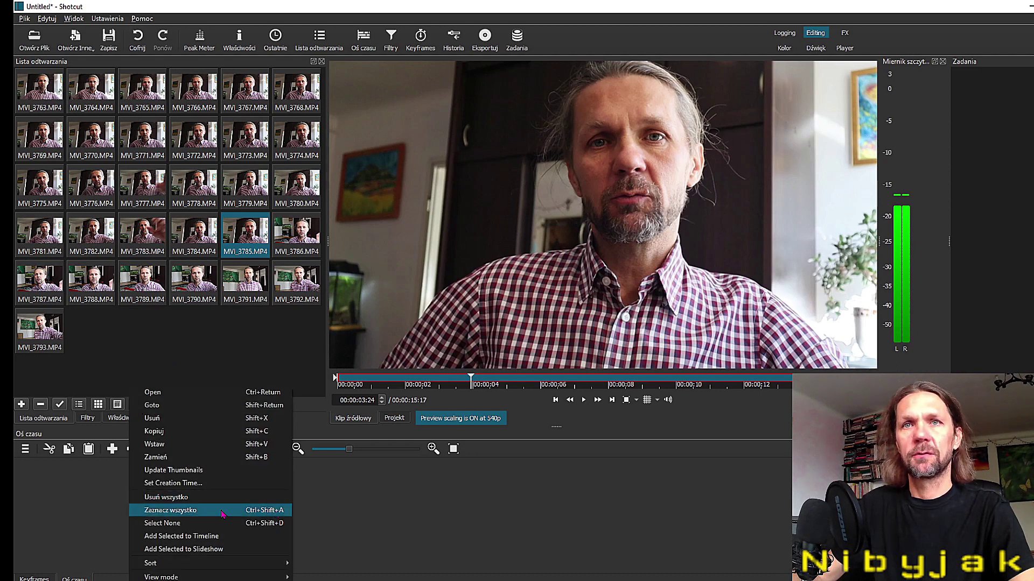
left_click(222, 513)
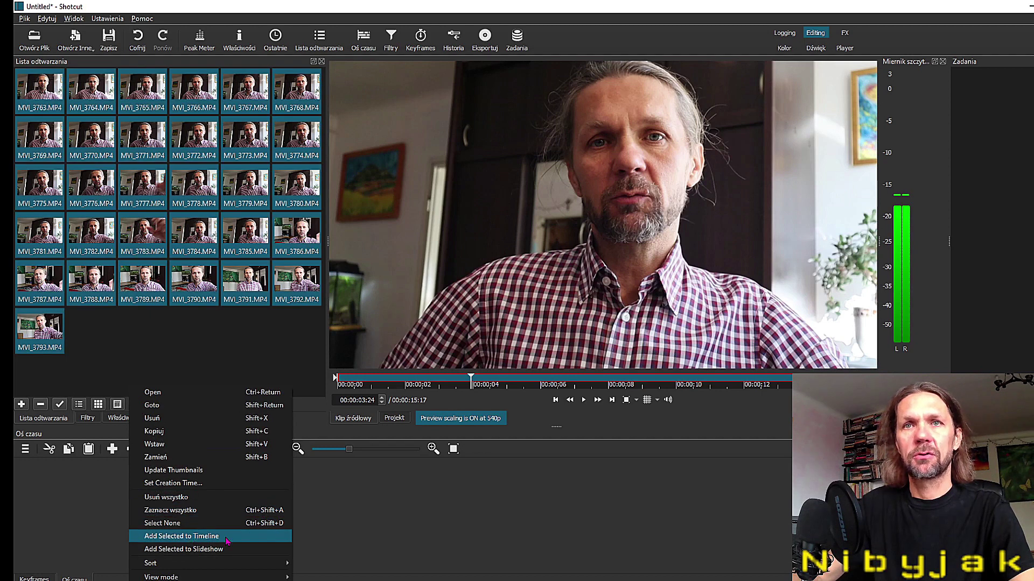
left_click(227, 539)
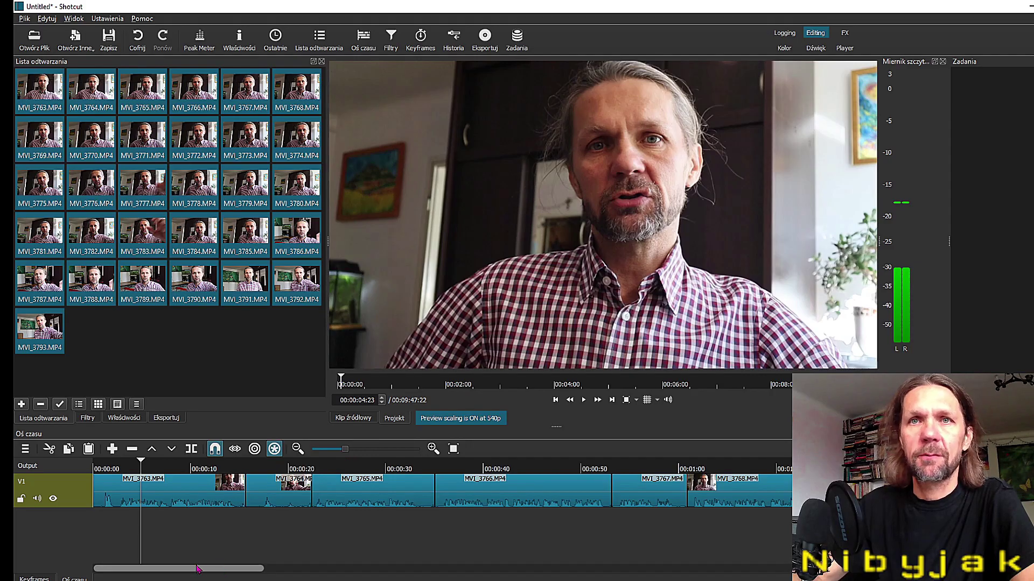
Step: Trim the start of clip MVI_3792 to the playhead near 00:09:15
left_click_drag(141, 467, 120, 472)
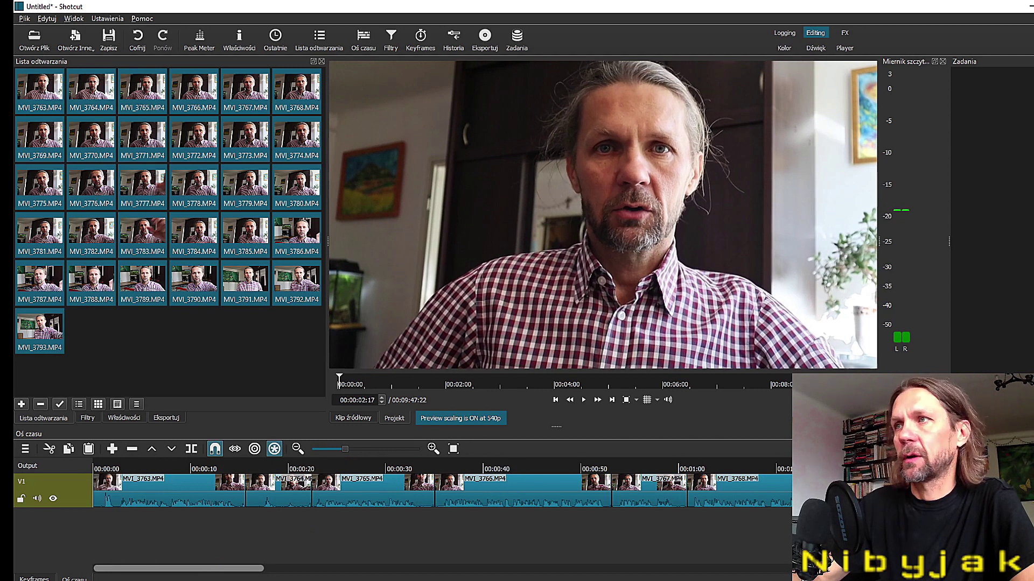
key("space")
left_click(695, 464)
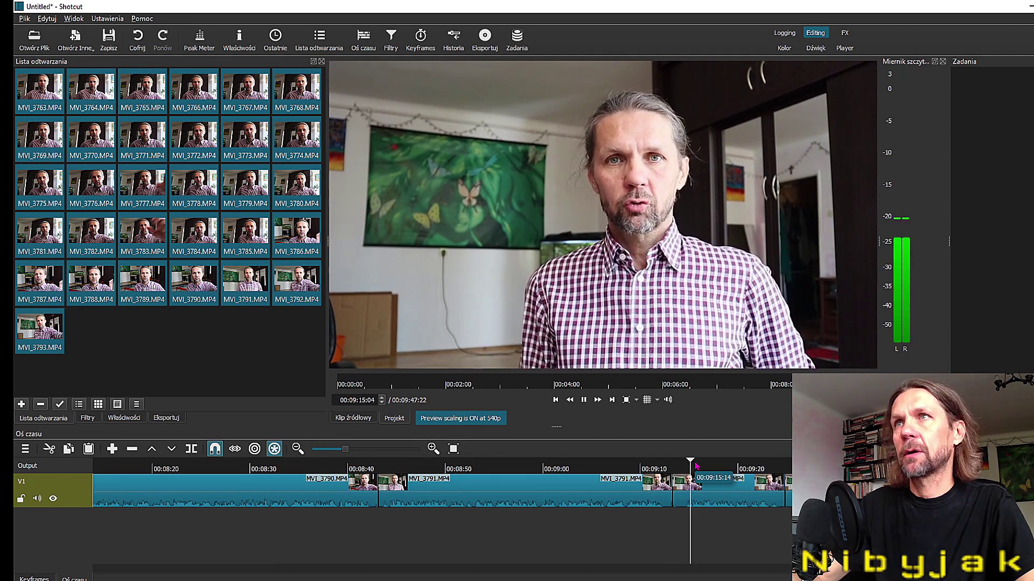
key("space")
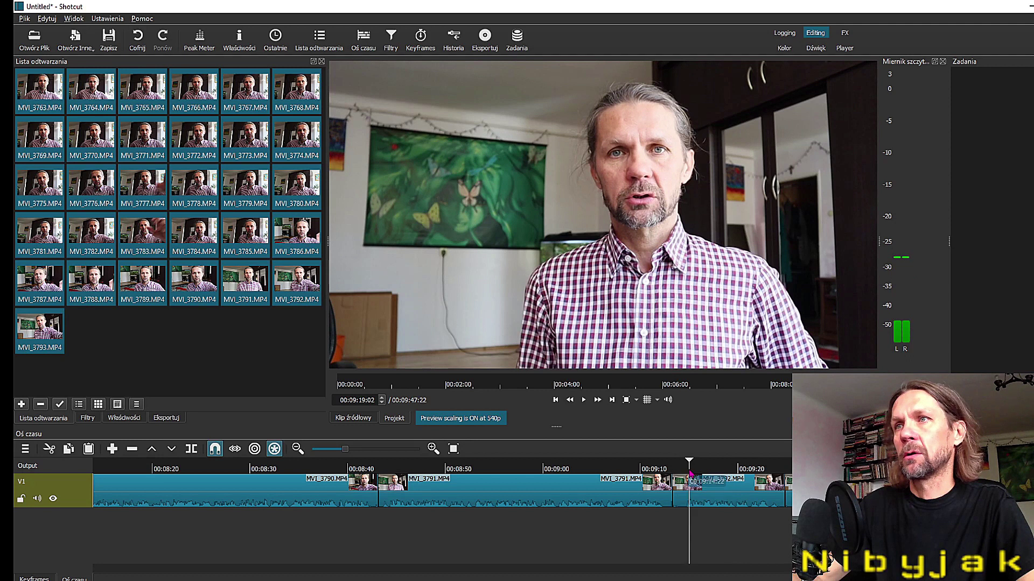
left_click(685, 478)
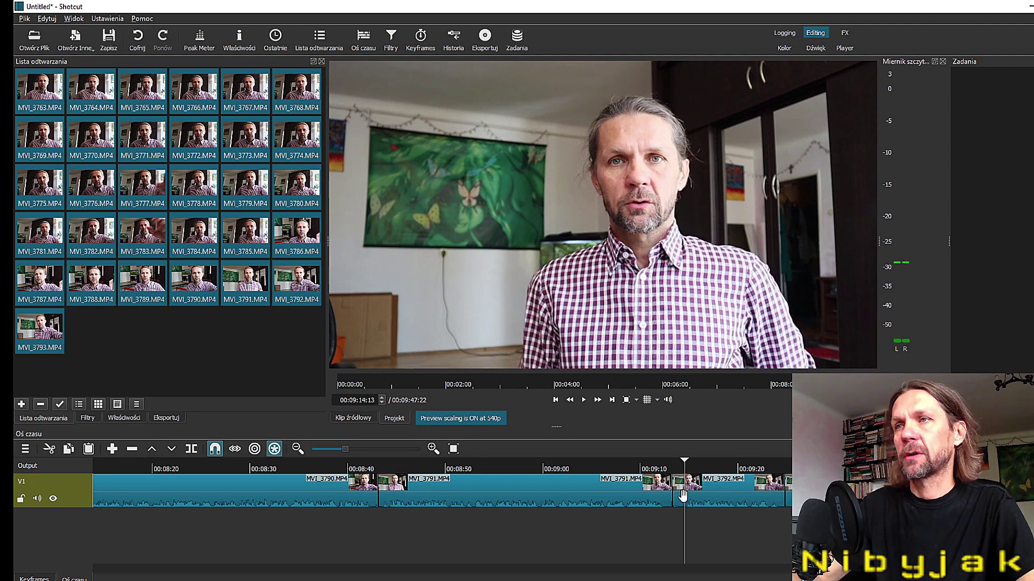
left_click(685, 501)
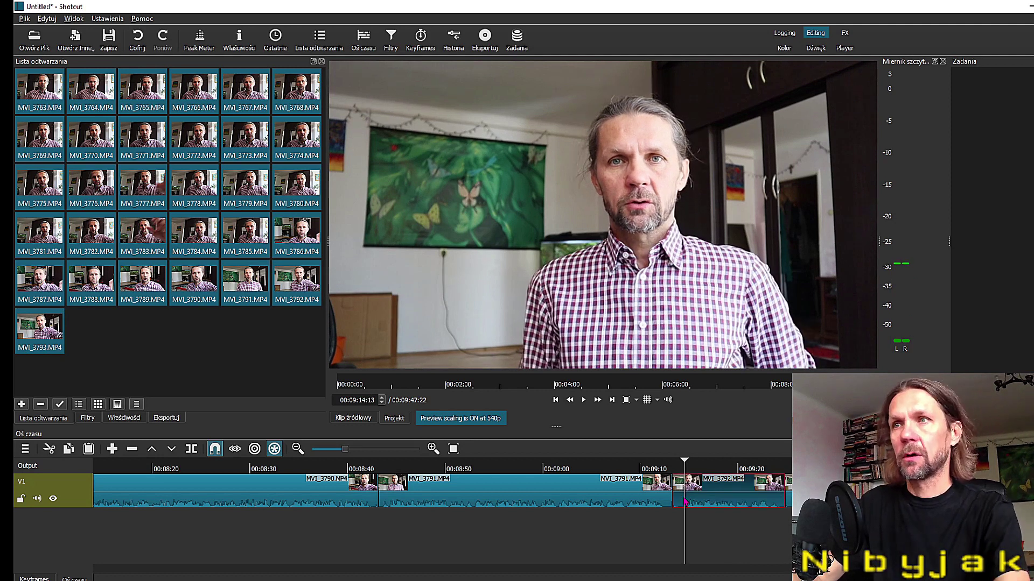
key("i")
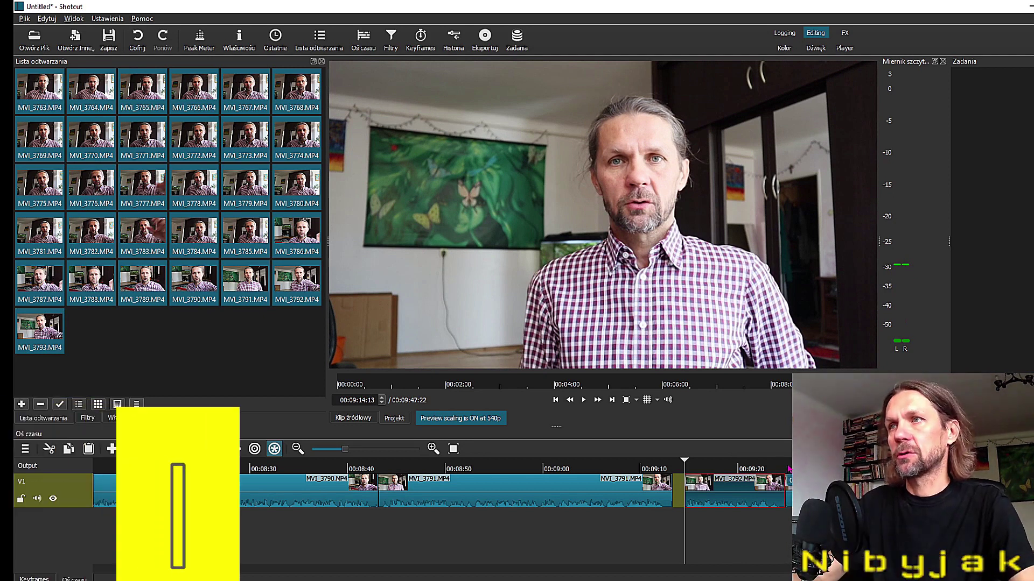
Step: Review the ending, then trim the opening clip to start at 00:00:02:16
left_click(800, 478)
key("space")
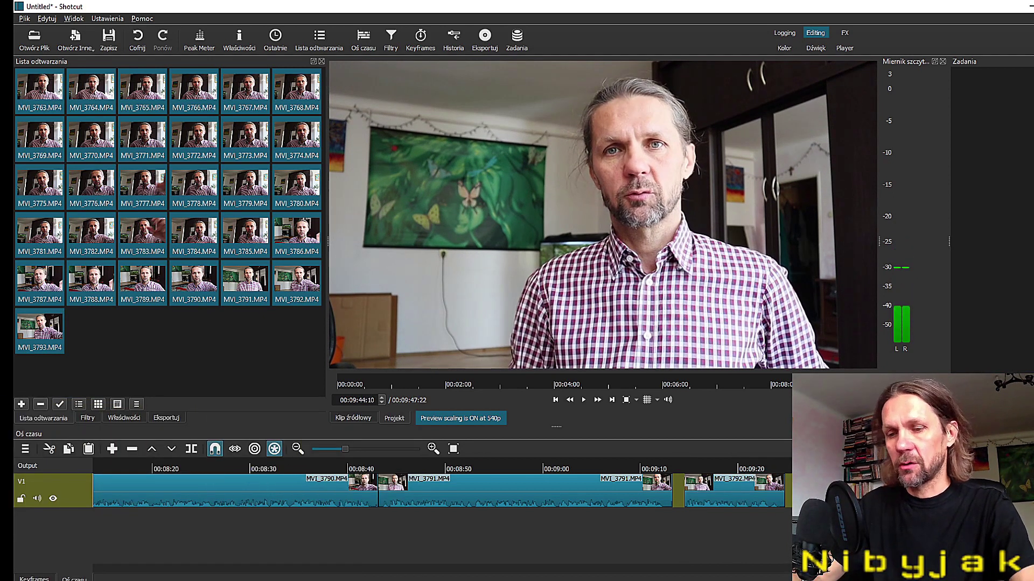
key("o")
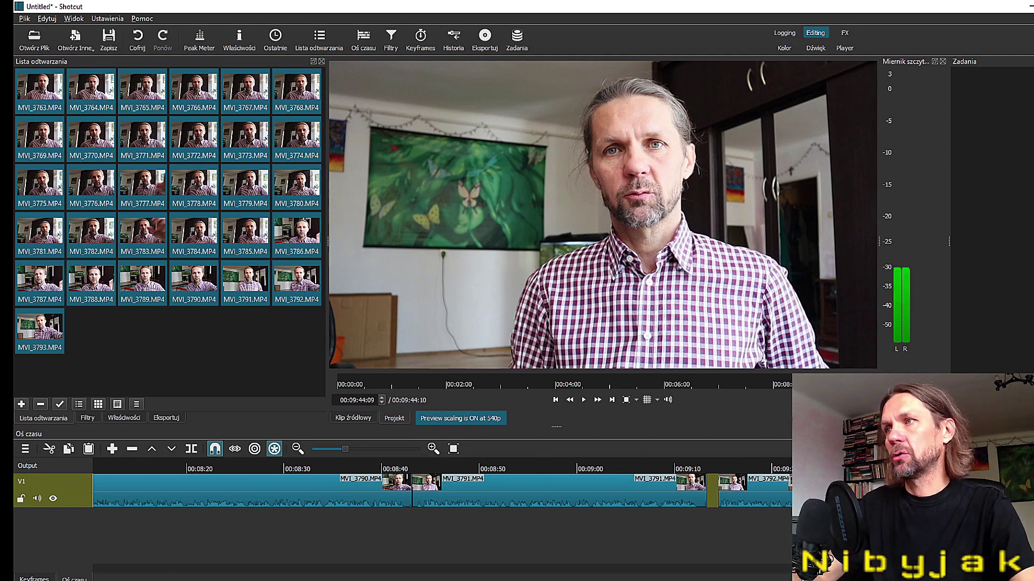
key("o")
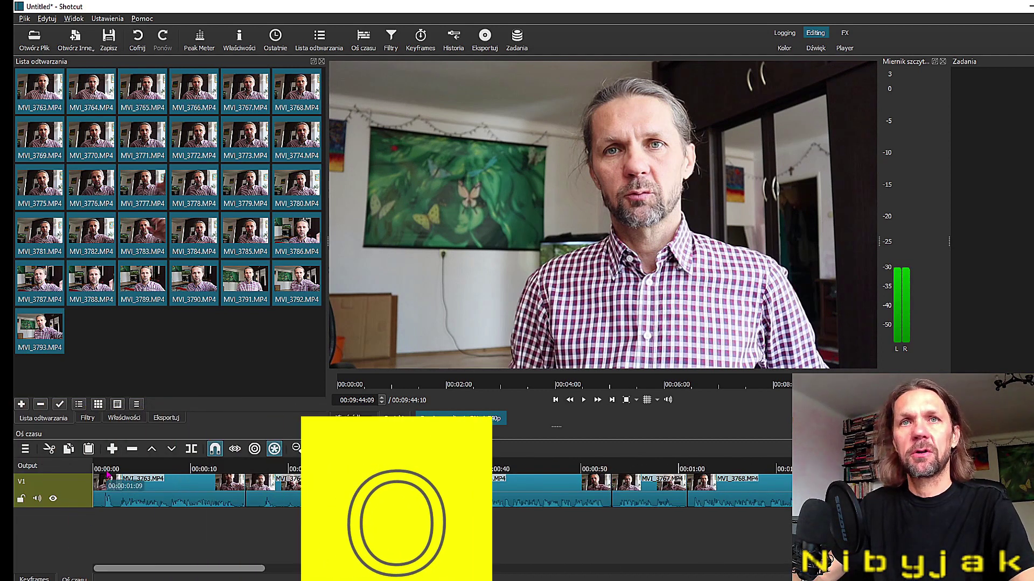
left_click_drag(108, 474, 119, 474)
Step: Review the trimmed opening and delete the empty gap after the first clip
left_click(413, 472)
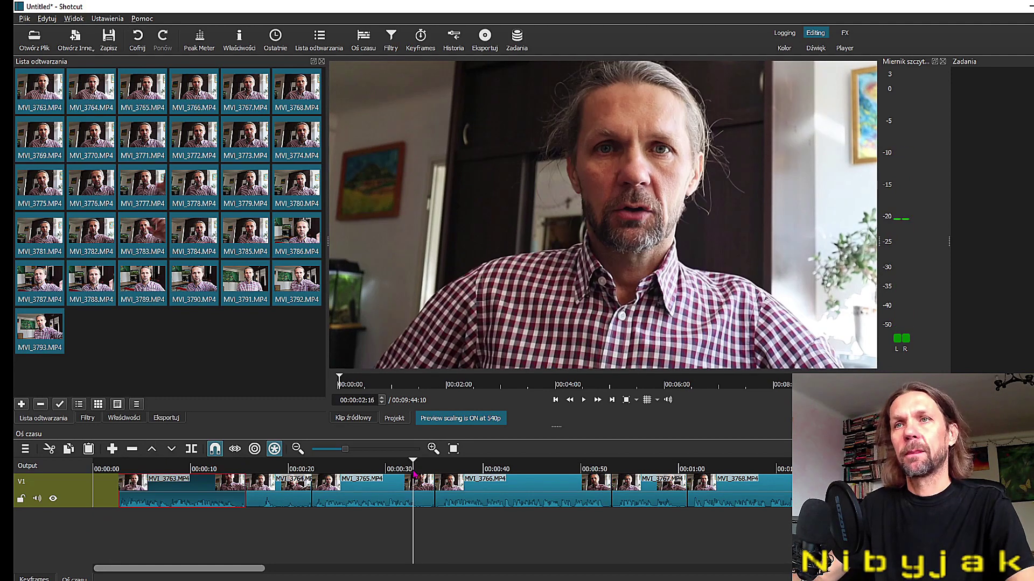
key("space")
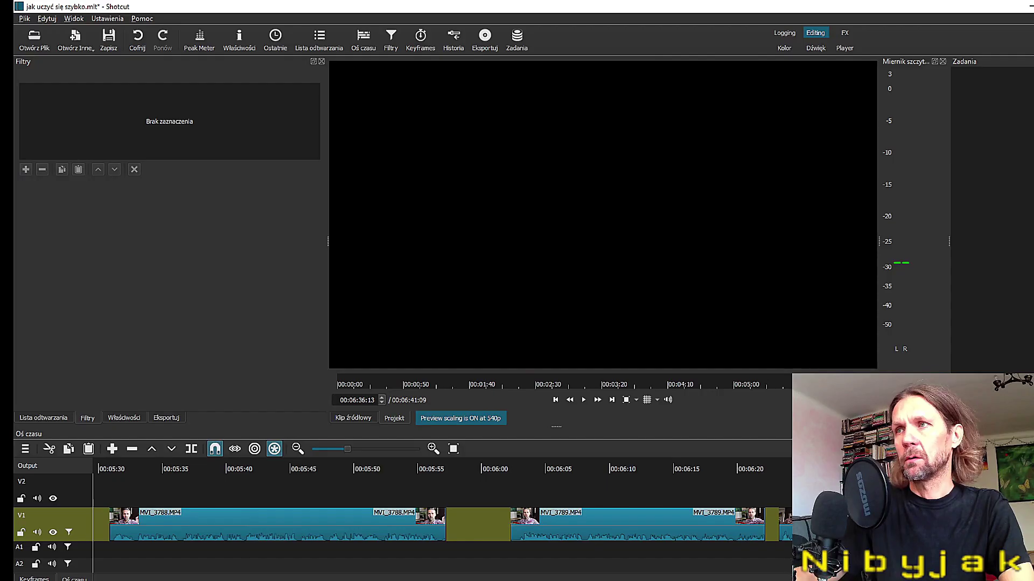
mouse_move(867, 569)
left_mouse_down()
mouse_move(682, 571)
mouse_move(883, 569)
left_mouse_up()
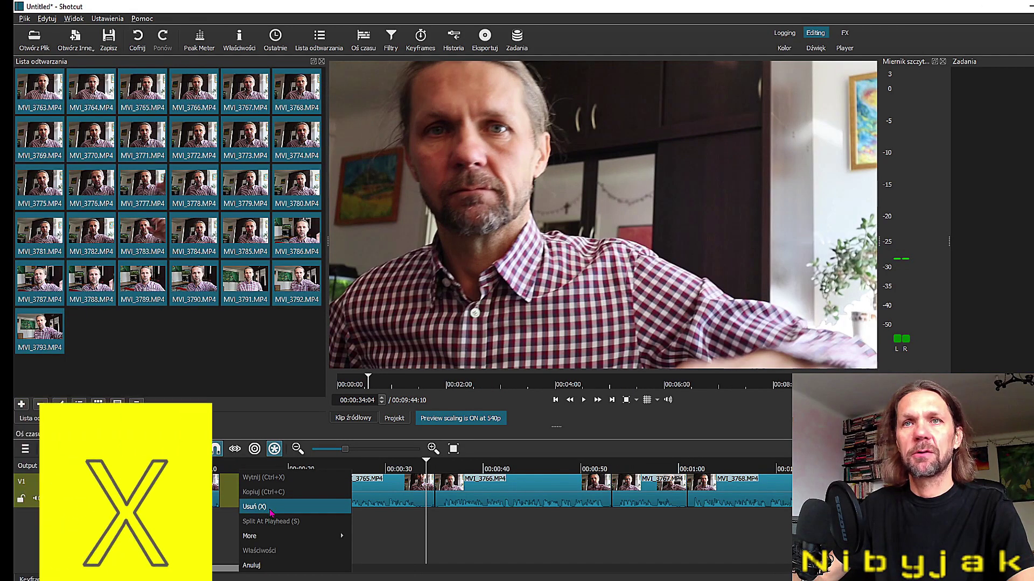
left_click(271, 508)
left_click(229, 498)
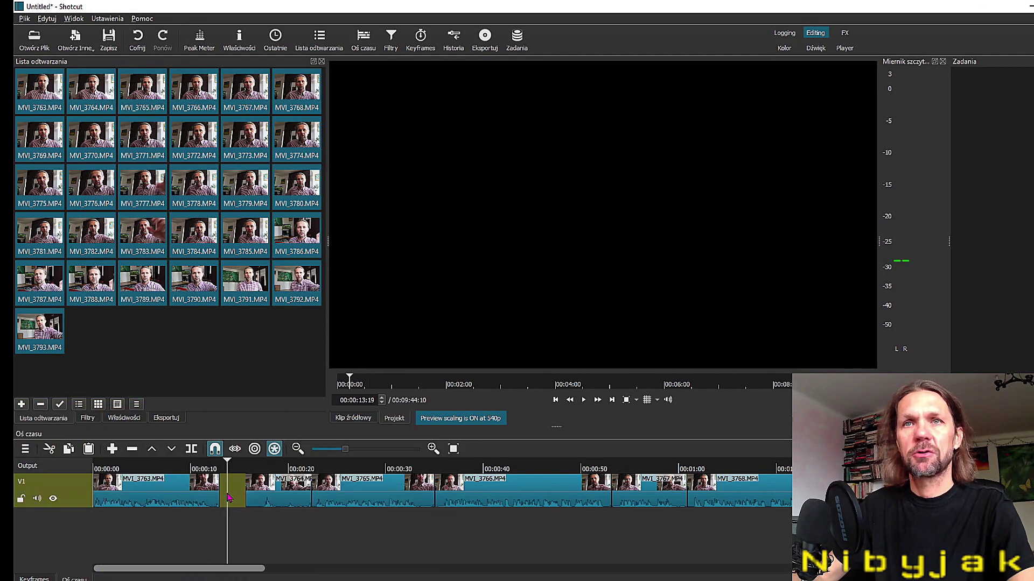
left_click(230, 497)
key("Delete")
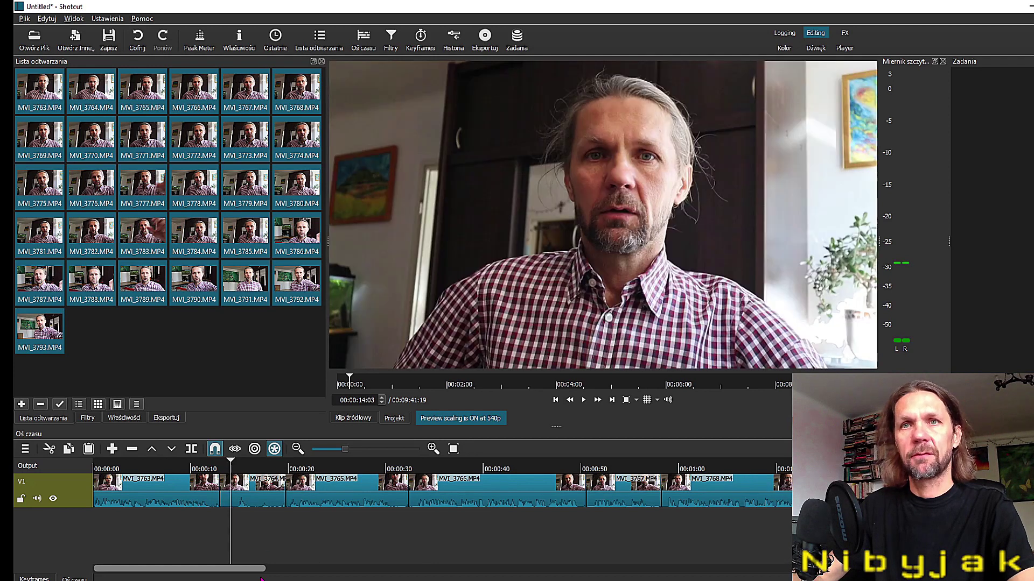
Step: Delete the empty gap near 00:09:10 so the later clips close up
left_click_drag(250, 572, 1012, 570)
left_click(712, 491)
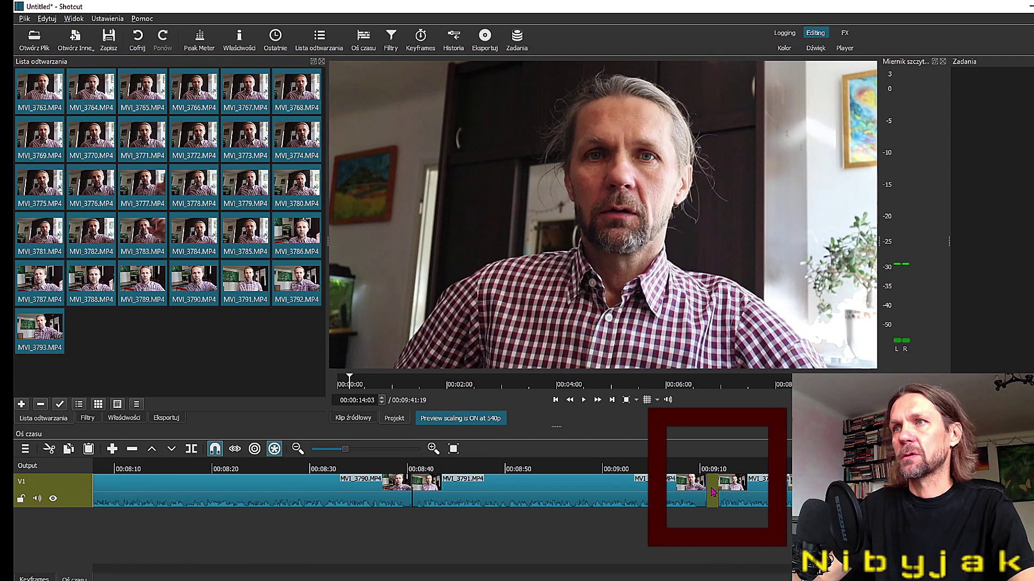
key("Delete")
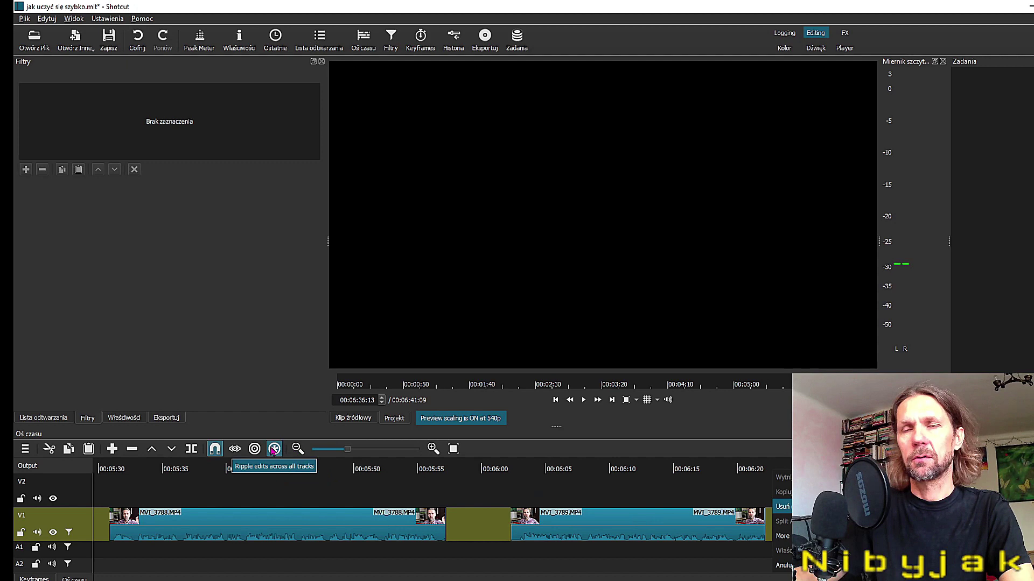
Step: Delete the V1 gap near 00:04:12 with Usuń, undo, then delete it again
left_click(783, 566)
left_click_drag(843, 569, 669, 569)
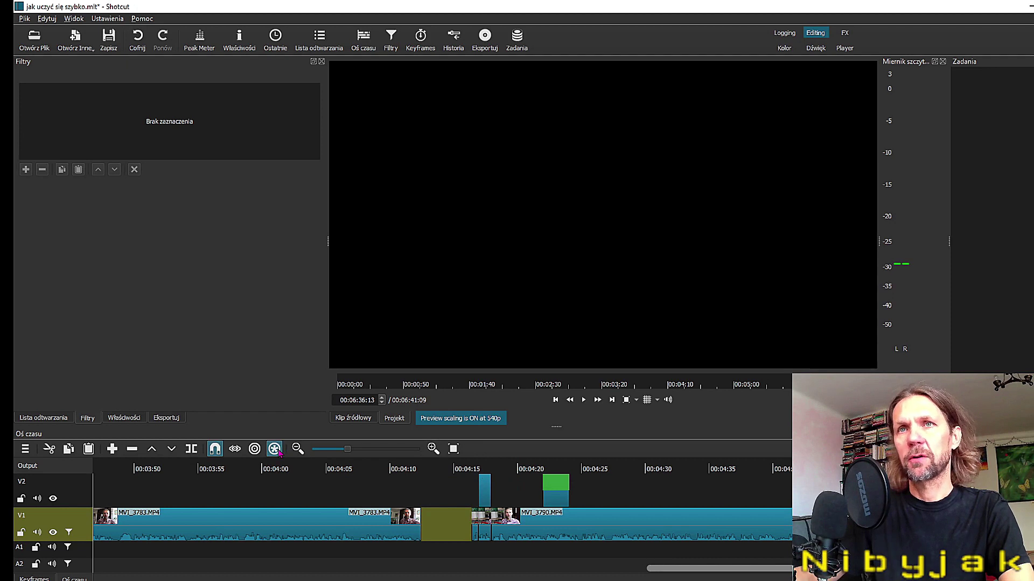
right_click(446, 525)
left_click(470, 508)
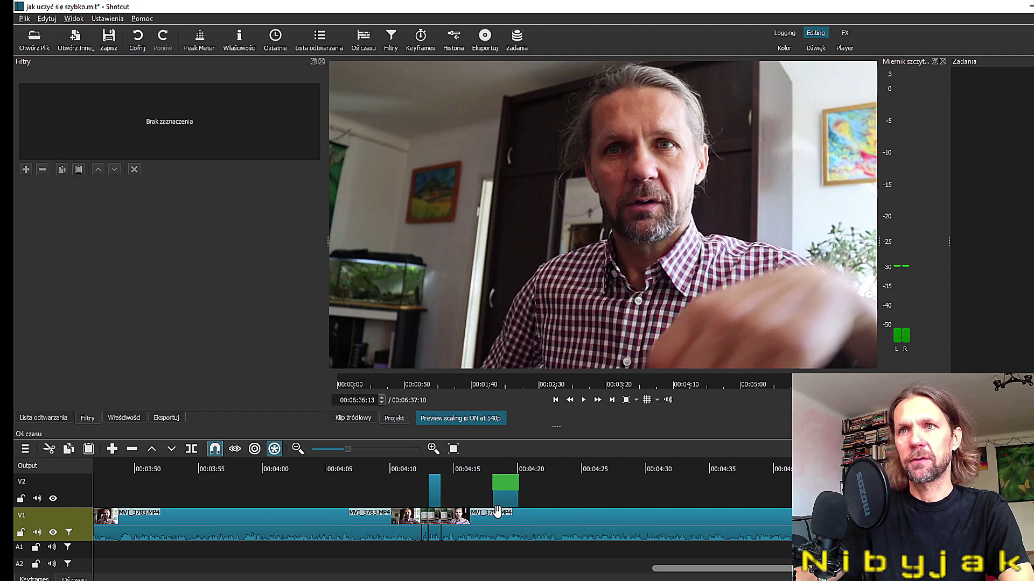
key("ctrl+z")
left_click(449, 489)
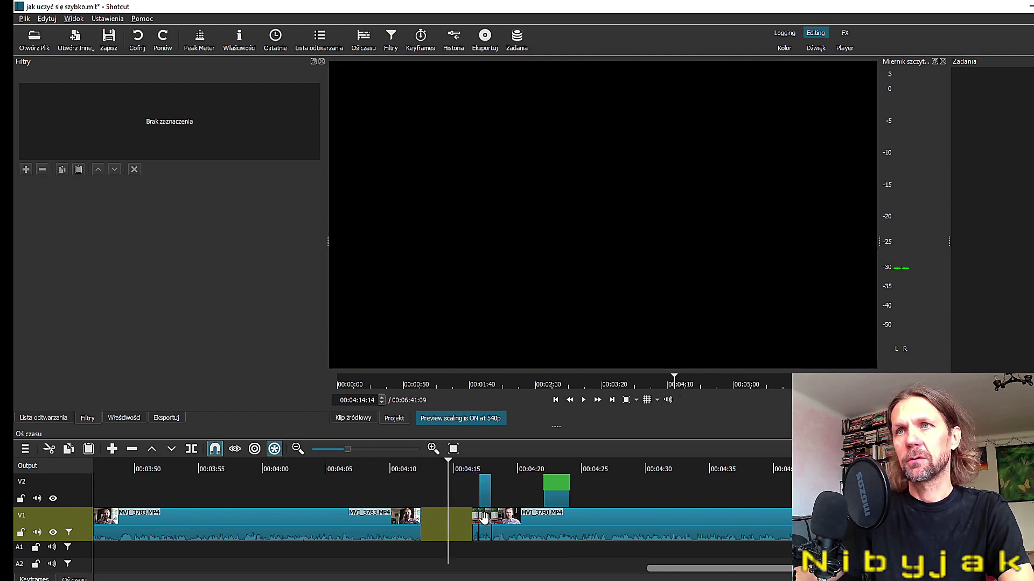
right_click(446, 523)
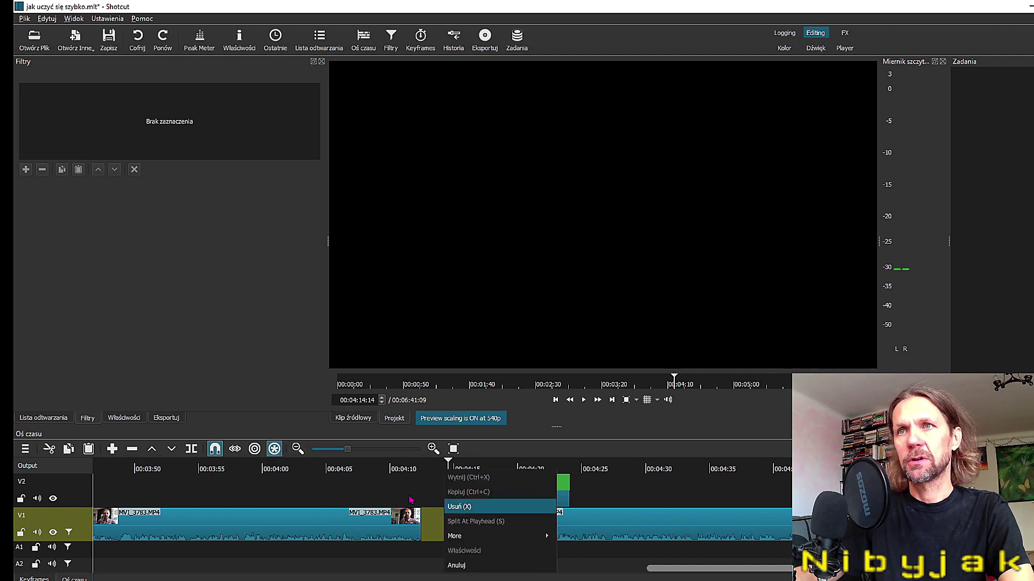
left_click(461, 507)
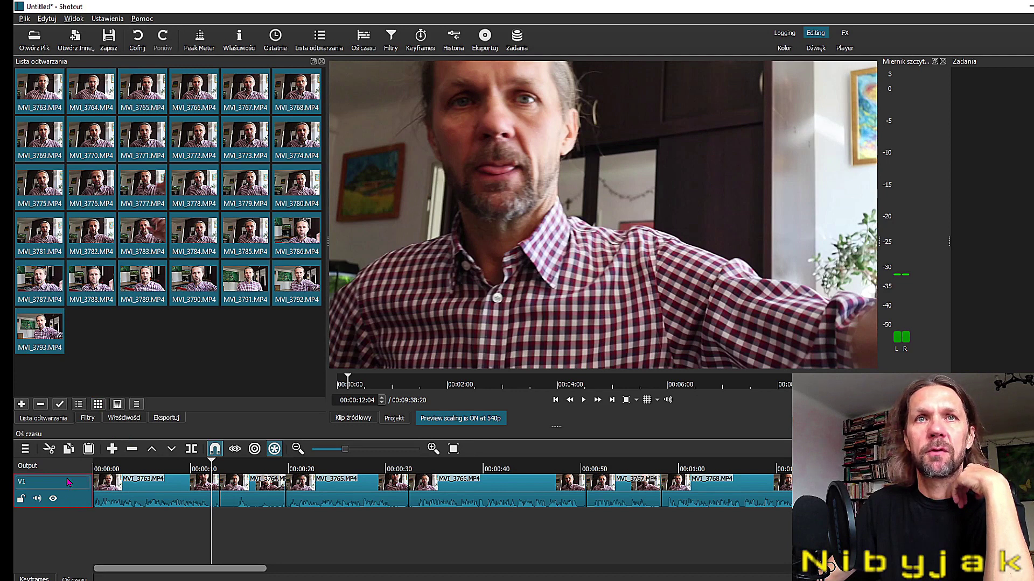
Step: Add a Kompresor filter to track V1 with makeup gain set to 10 dB
left_click(83, 418)
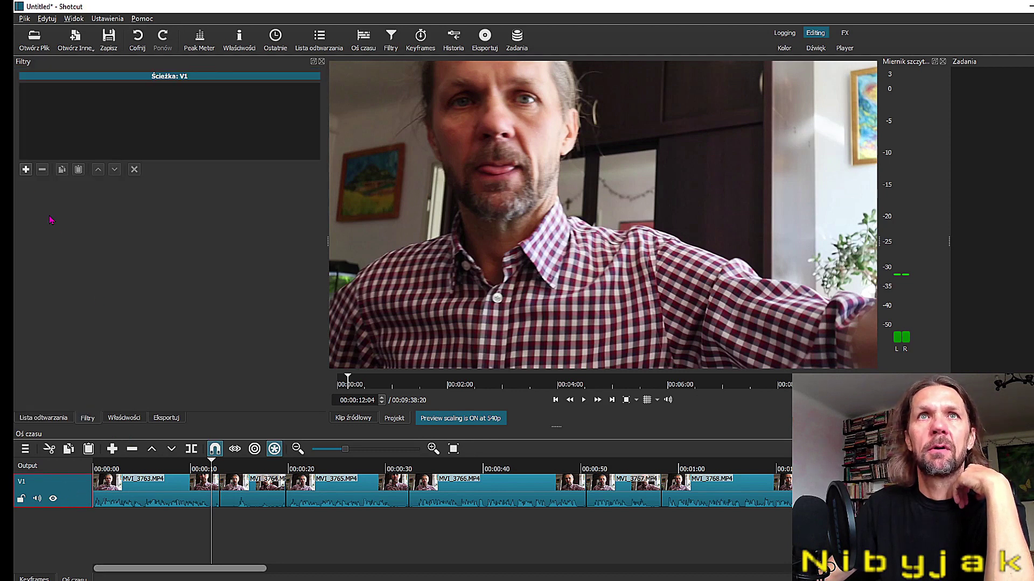
left_click(26, 169)
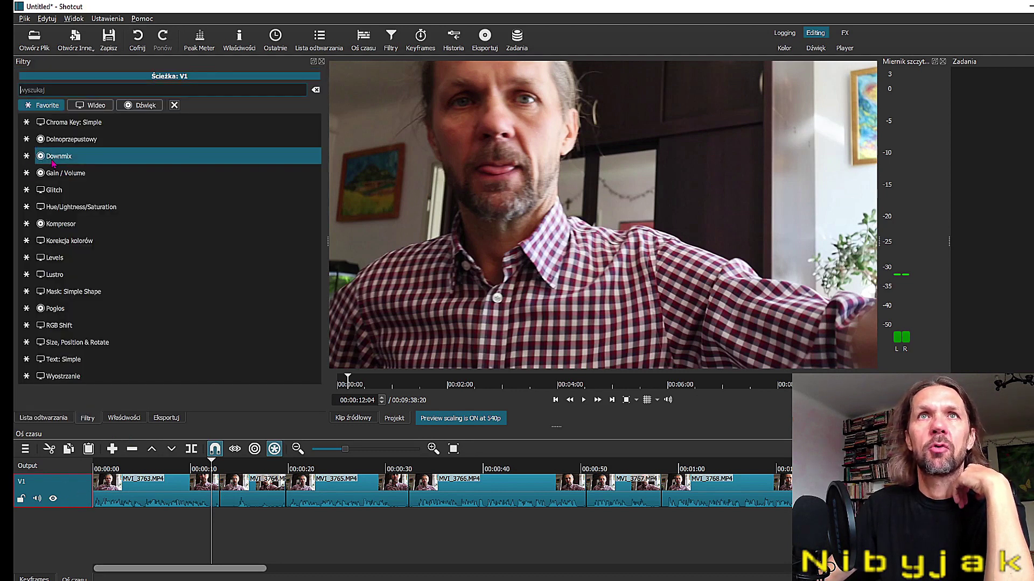
left_click(90, 229)
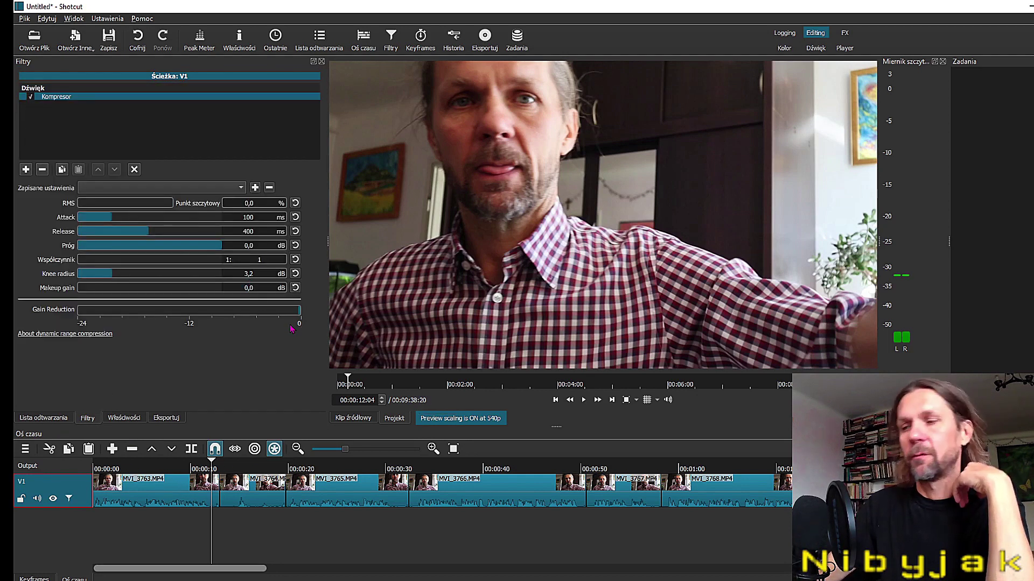
key("BackSpace")
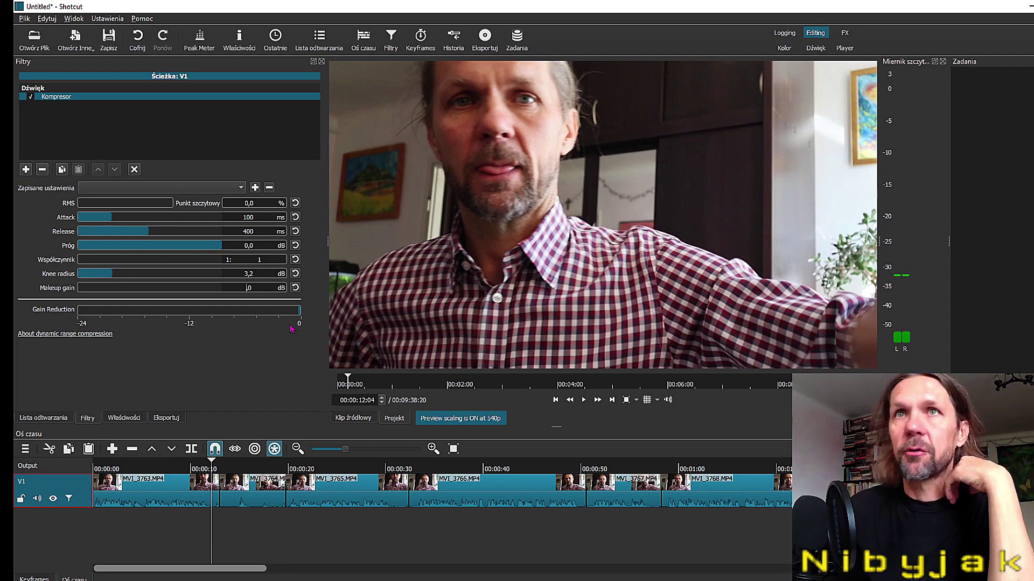
type("8,")
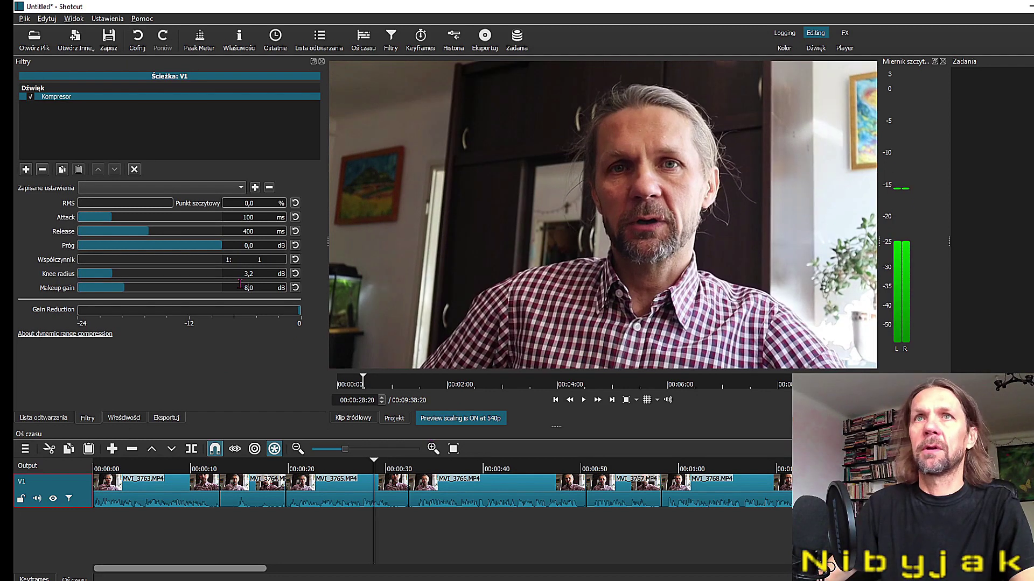
key("BackSpace")
type("1")
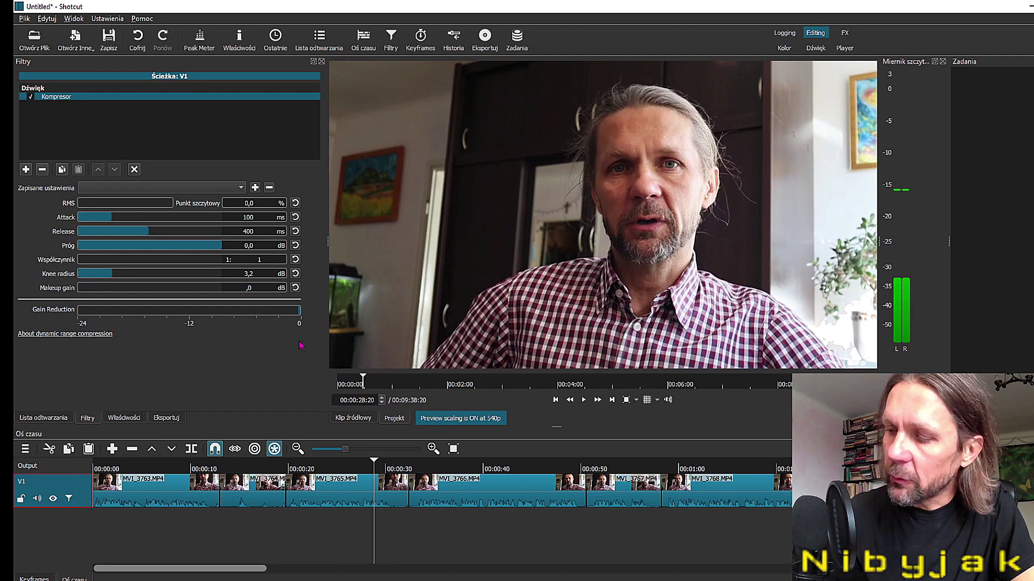
type("0")
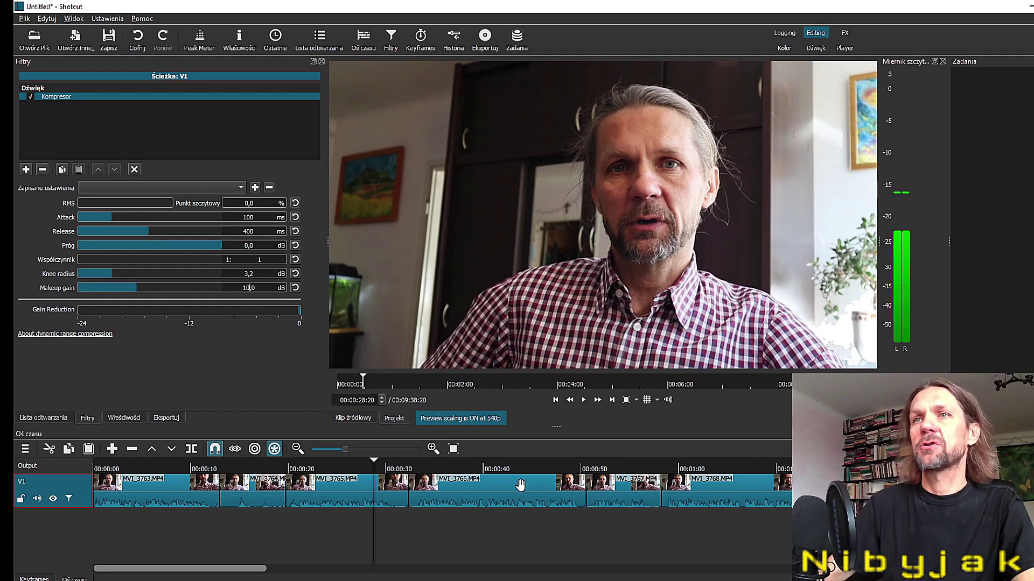
Step: Play the clip around the one-minute mark to check the louder audio
left_click(533, 467)
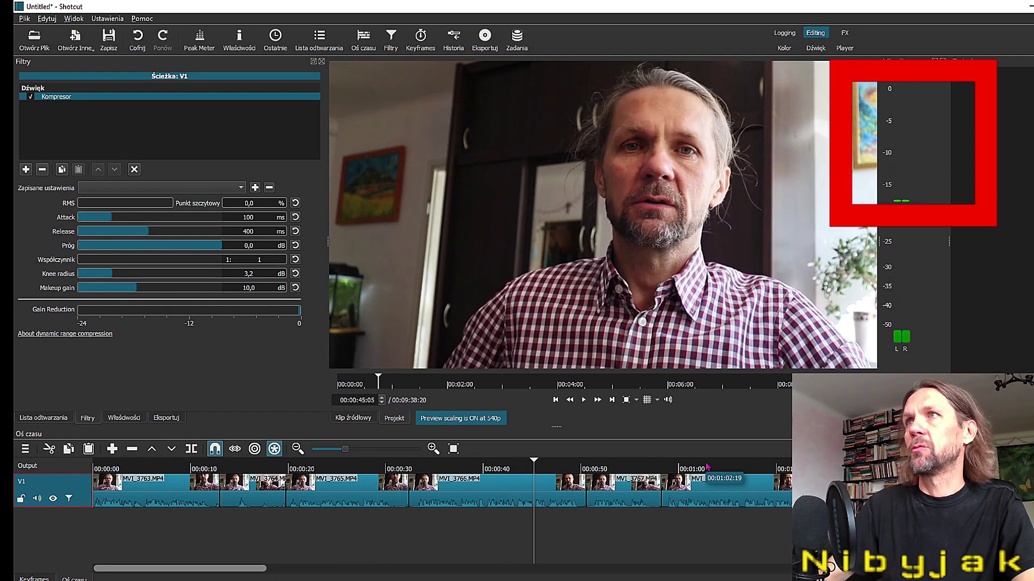
left_click(707, 466)
key("space")
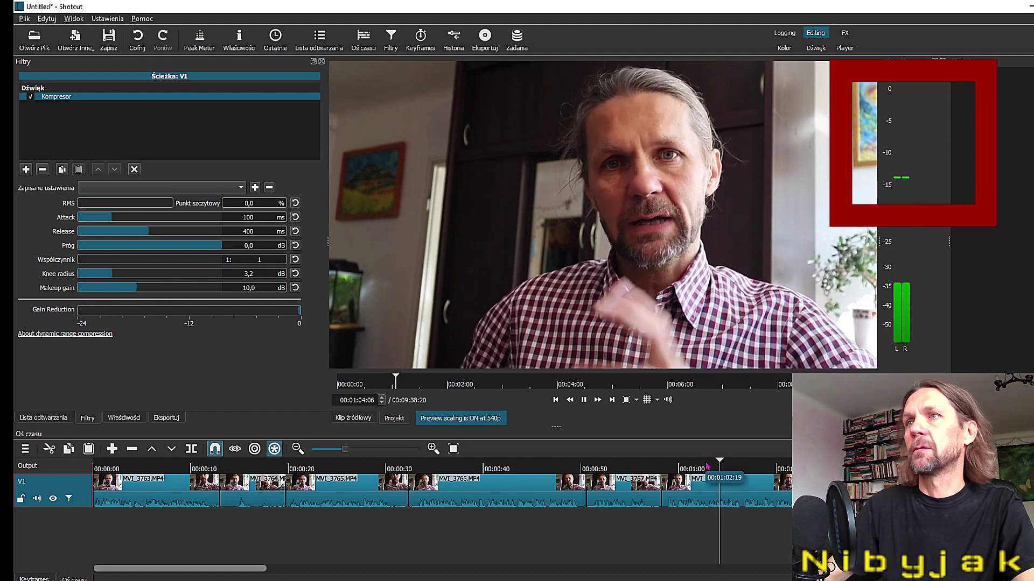
key("space")
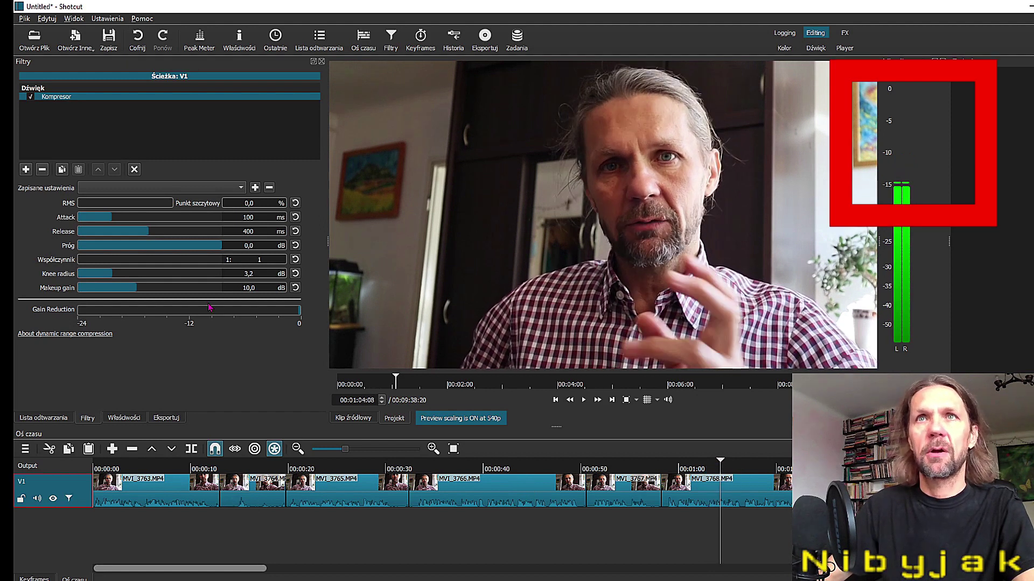
Step: Add a Levels filter to V1 with input black about 21, input white about 235, output black 11
left_click(25, 169)
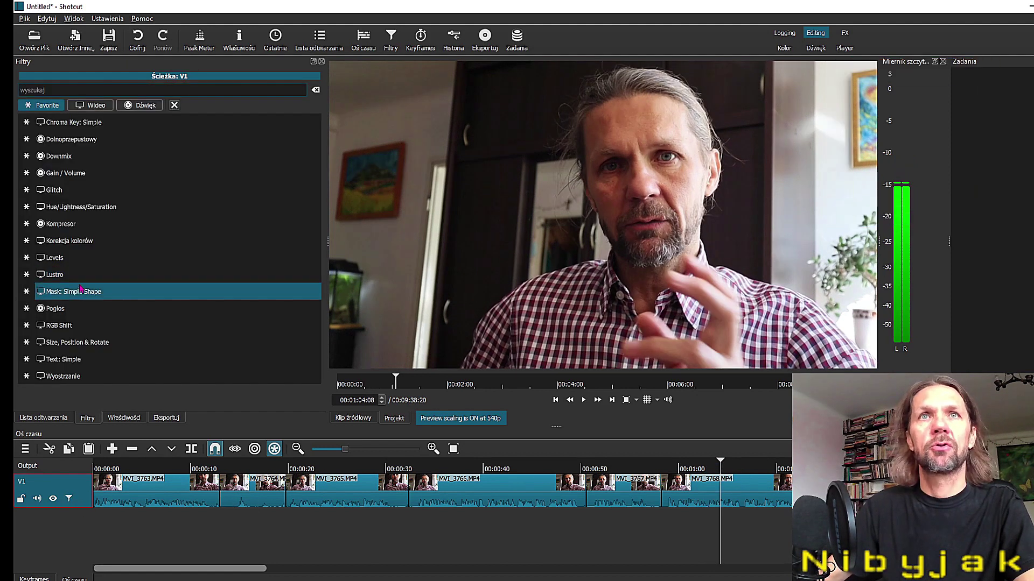
left_click(79, 261)
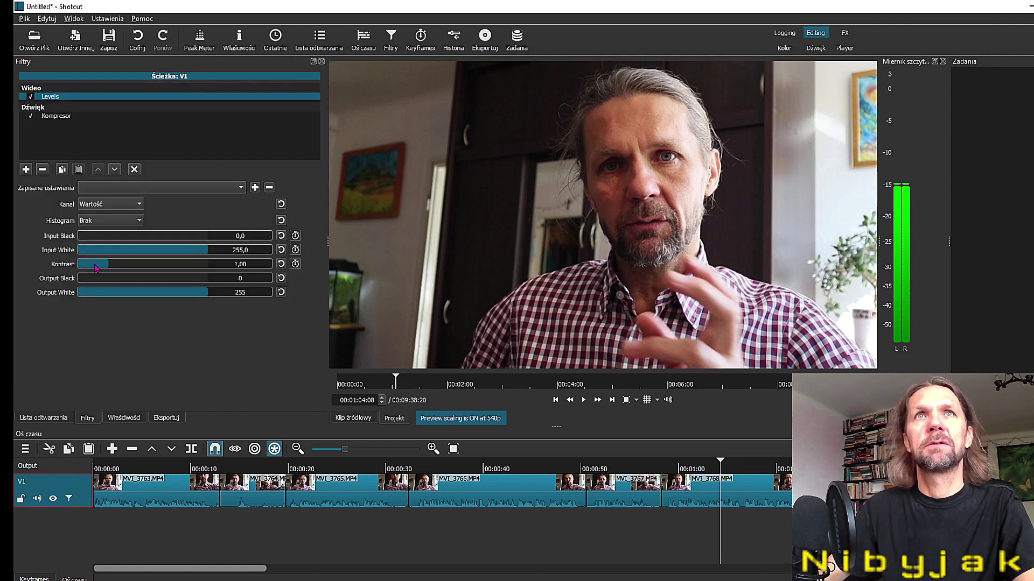
left_click(462, 468)
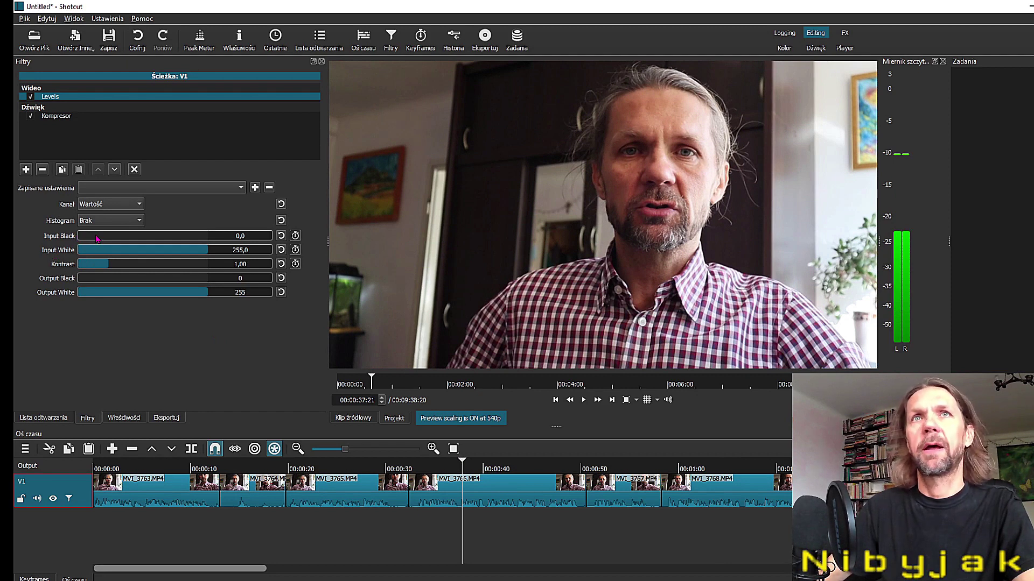
left_click_drag(80, 242, 91, 243)
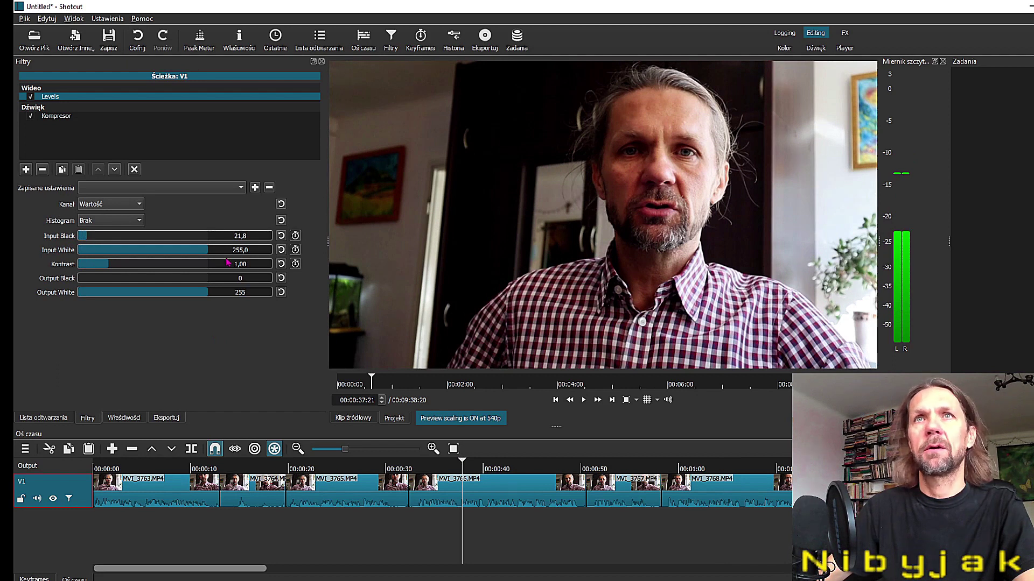
left_click_drag(206, 253, 214, 251)
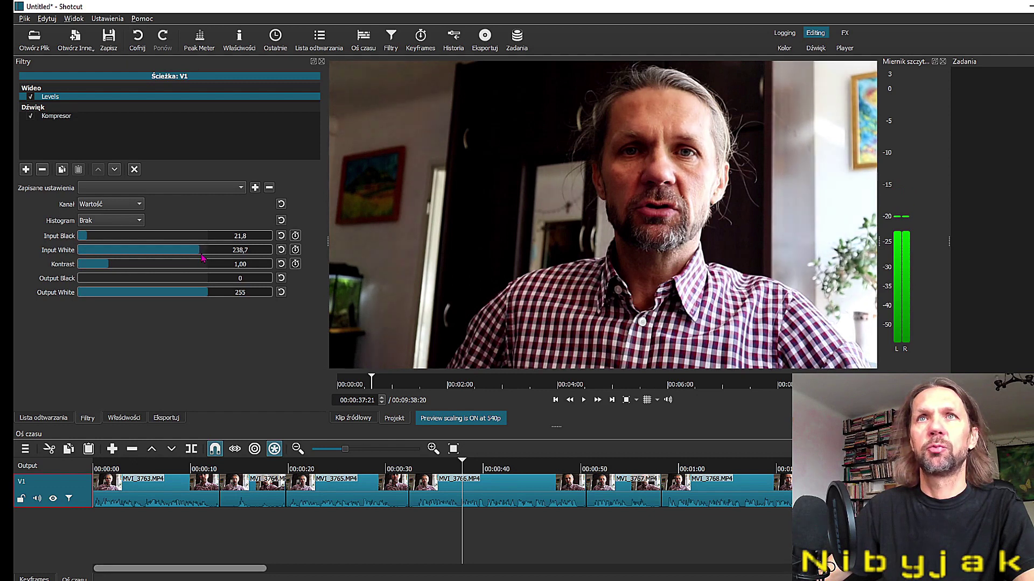
left_click_drag(108, 265, 112, 269)
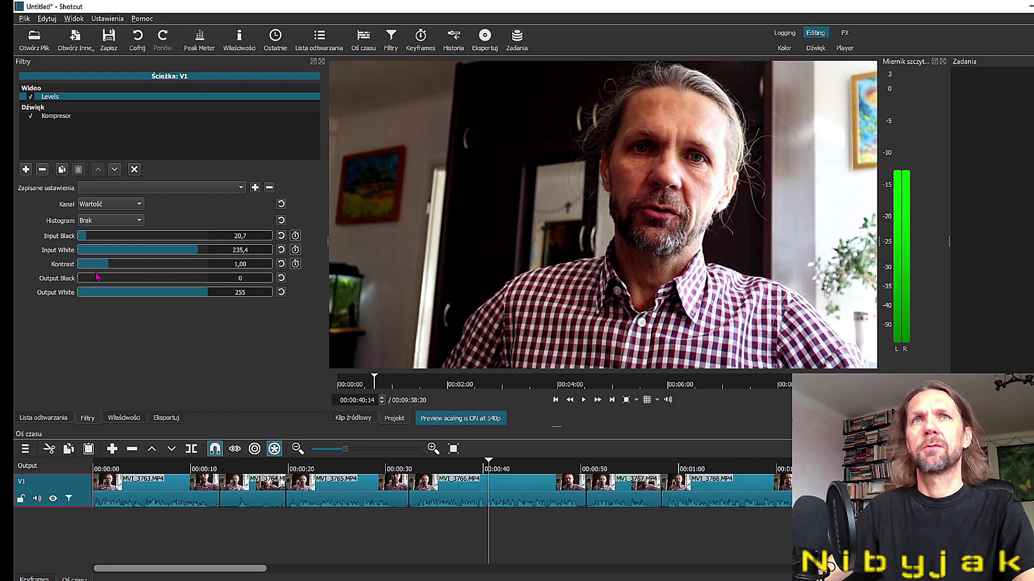
left_click_drag(80, 281, 81, 285)
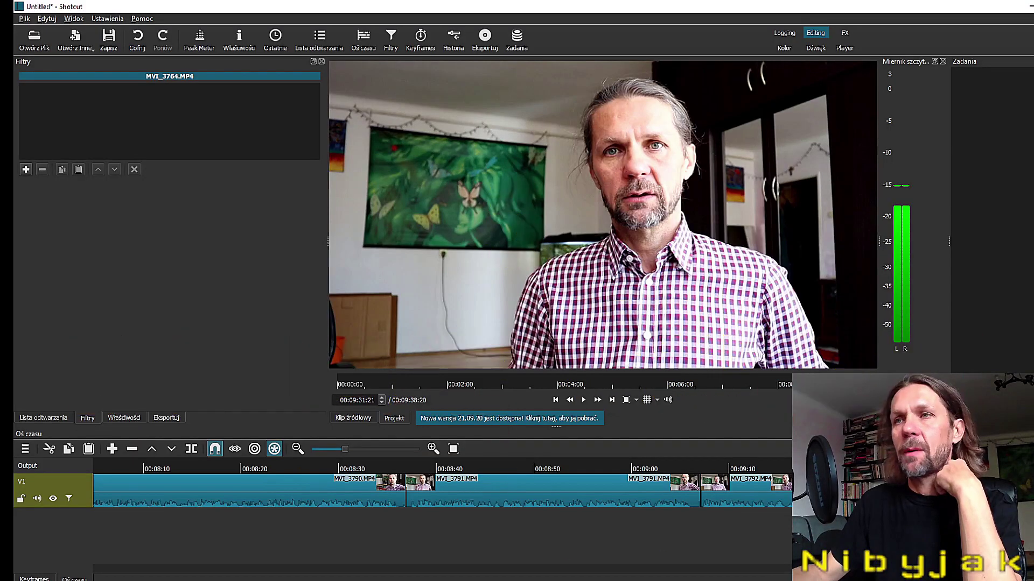
Step: Add a second video track V2 to the timeline
scroll(376, 490, "left", 15)
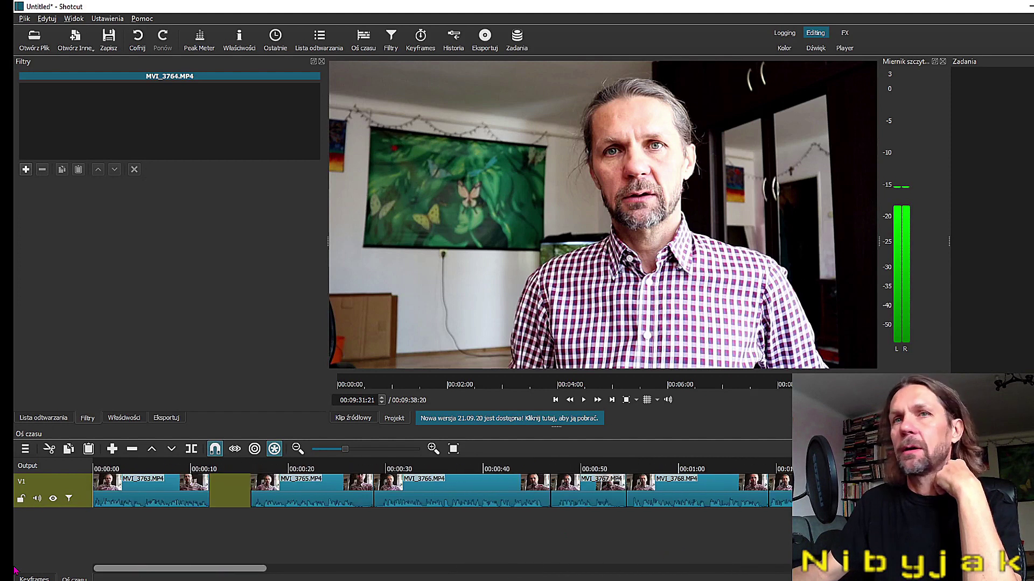
left_click(25, 451)
mouse_move(63, 458)
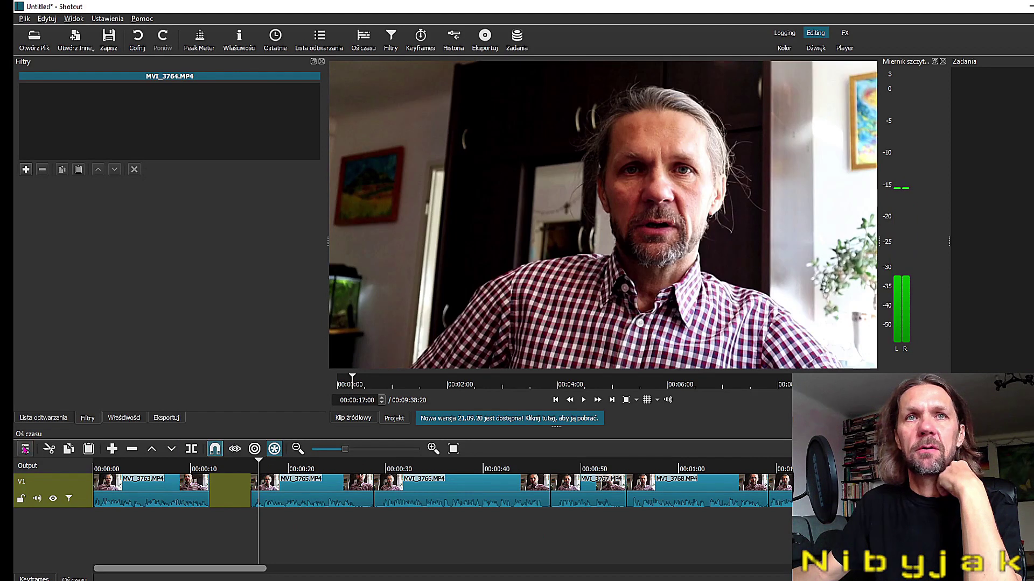
left_click(25, 448)
mouse_move(102, 457)
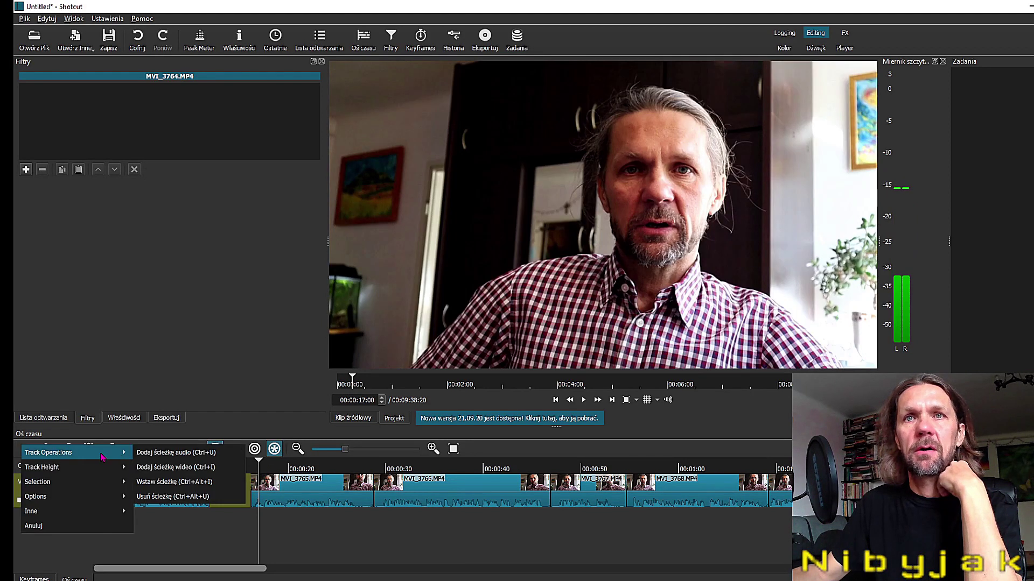
left_click(176, 467)
mouse_move(237, 468)
left_mouse_down()
mouse_move(208, 471)
mouse_move(265, 468)
left_mouse_up()
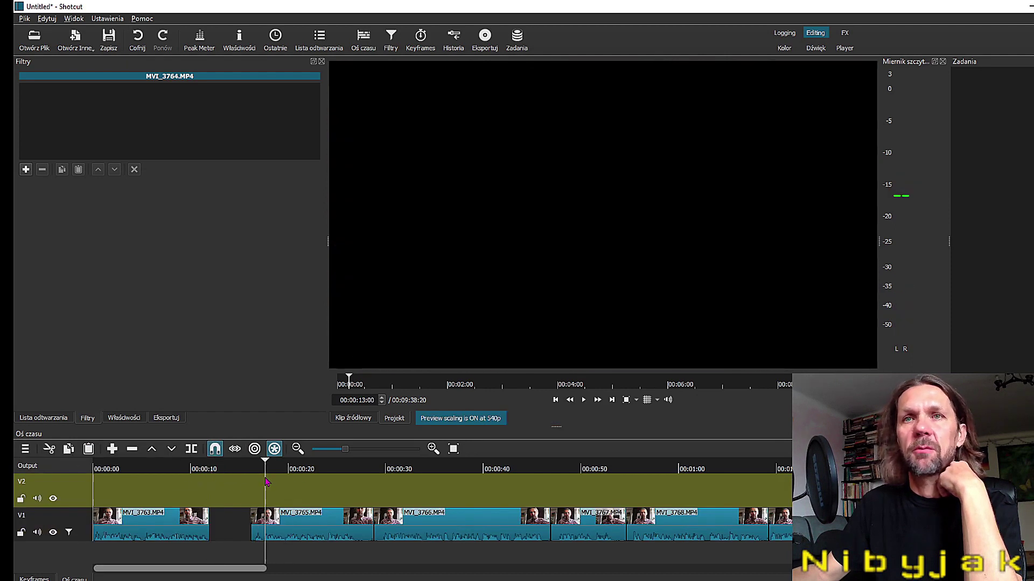
Step: Add audio tracks A1 and A2, enlarging the timeline to show all four tracks
left_click(25, 449)
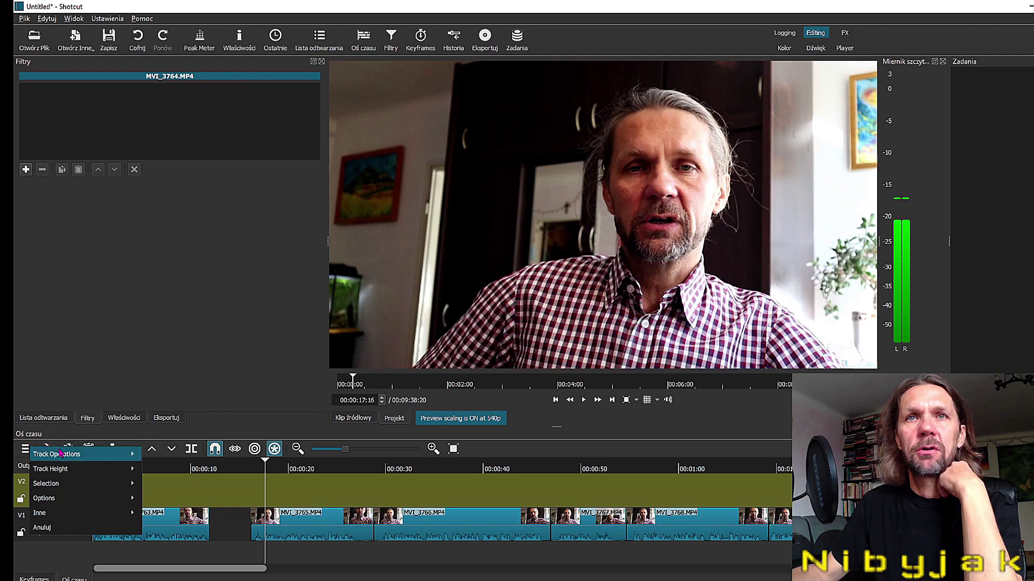
mouse_move(59, 454)
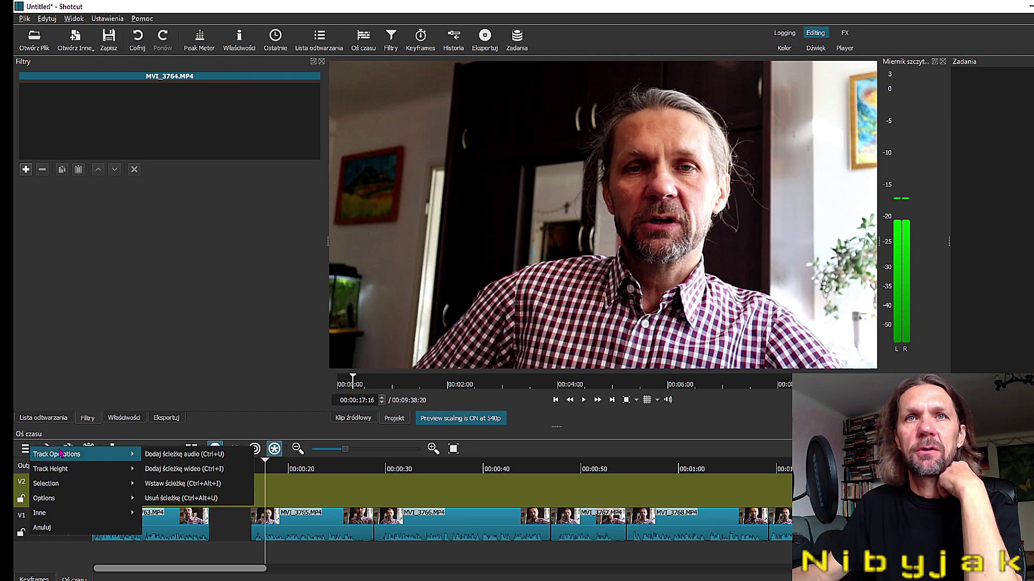
left_click(213, 456)
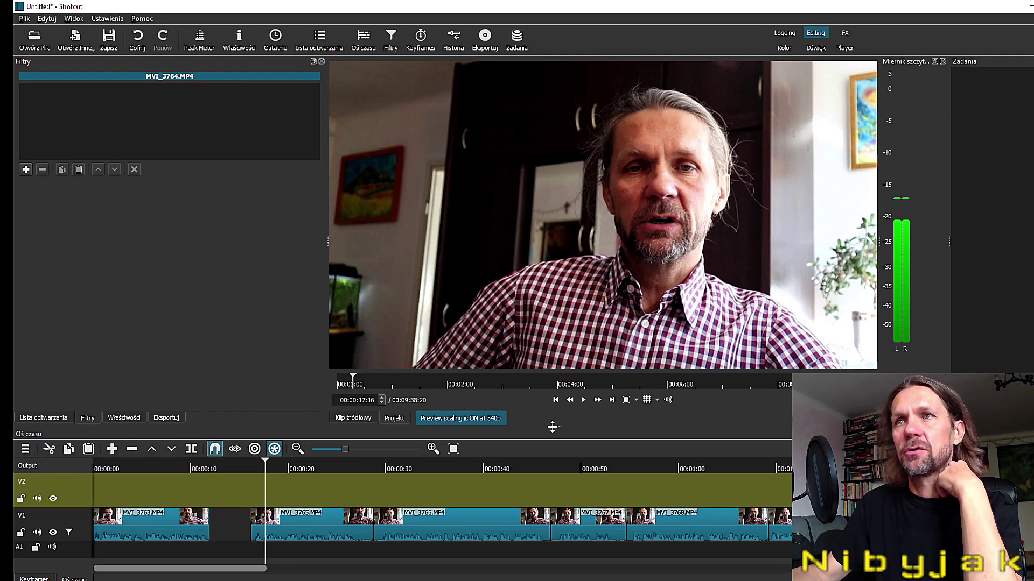
left_click_drag(552, 427, 554, 378)
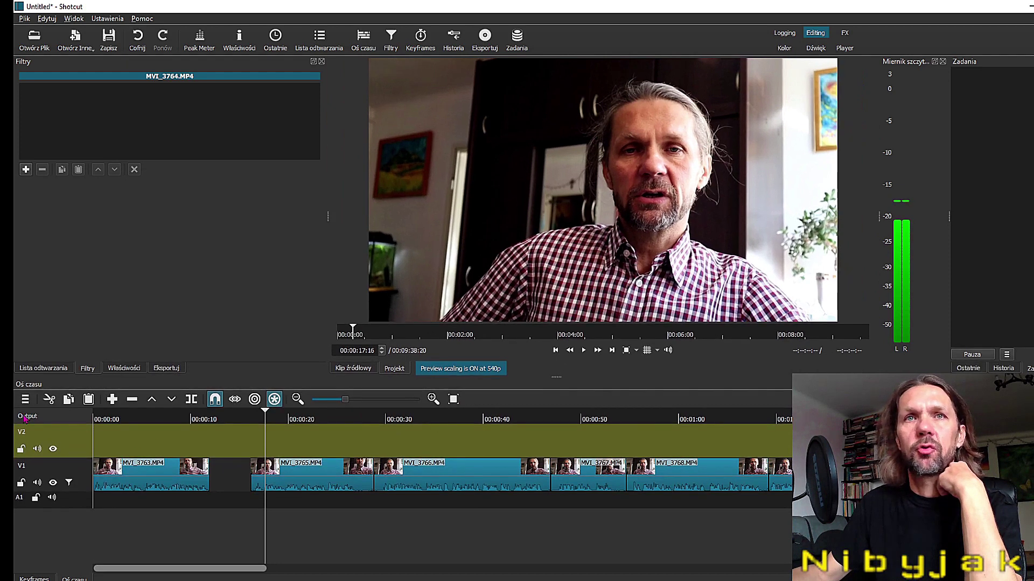
left_click(26, 400)
mouse_move(65, 404)
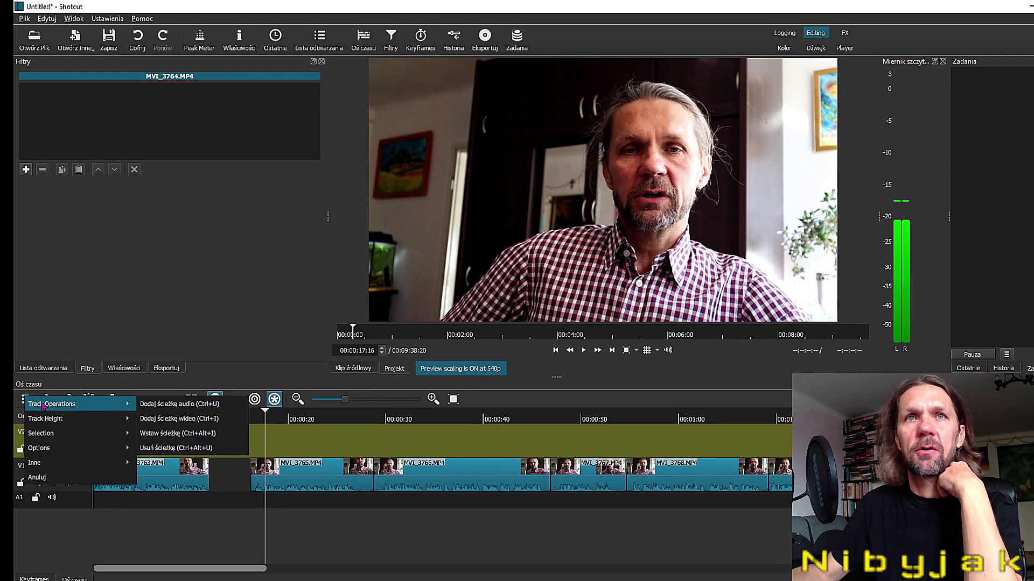
left_click(193, 405)
left_click(80, 505)
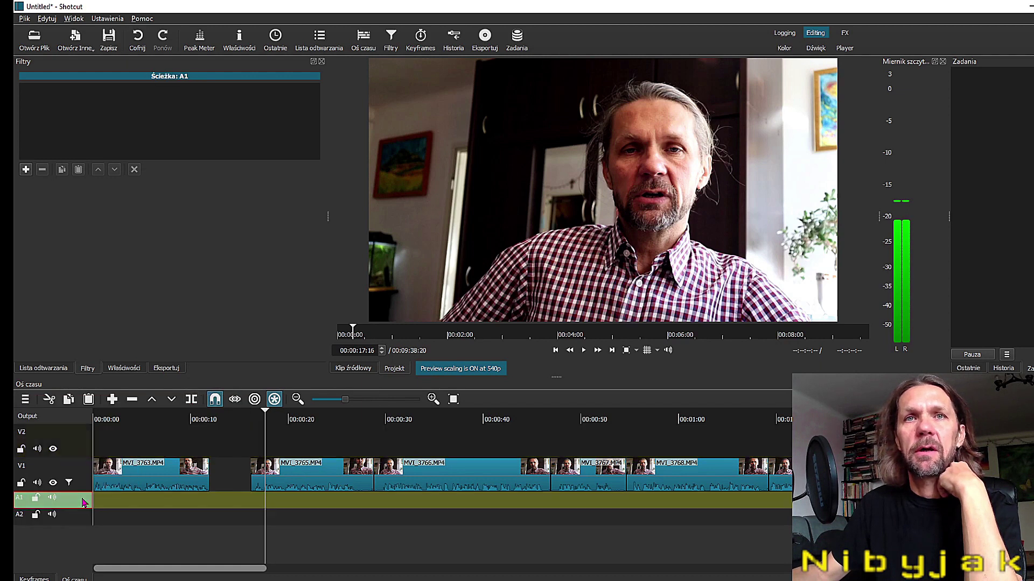
left_click(78, 521)
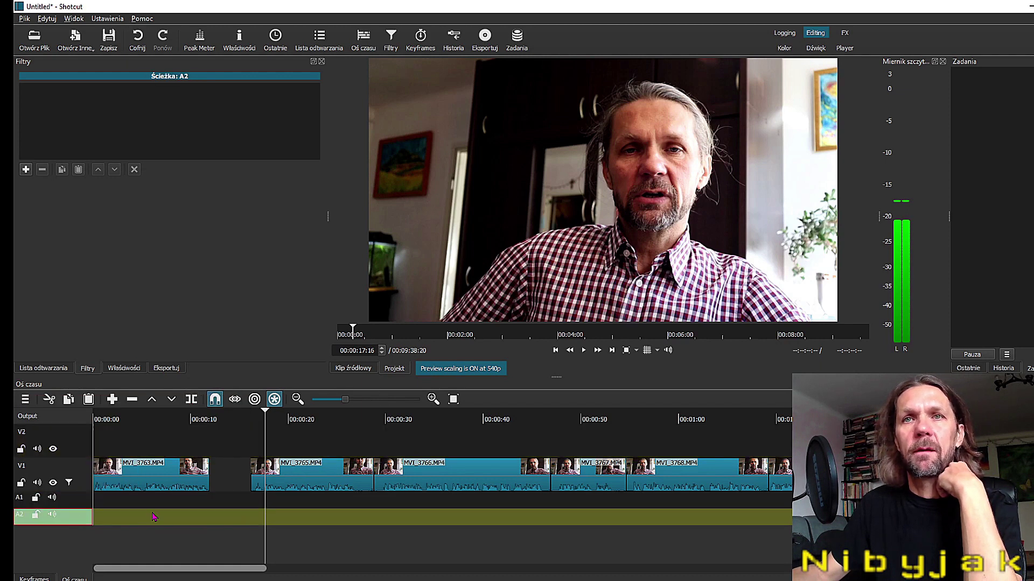
left_click(83, 506)
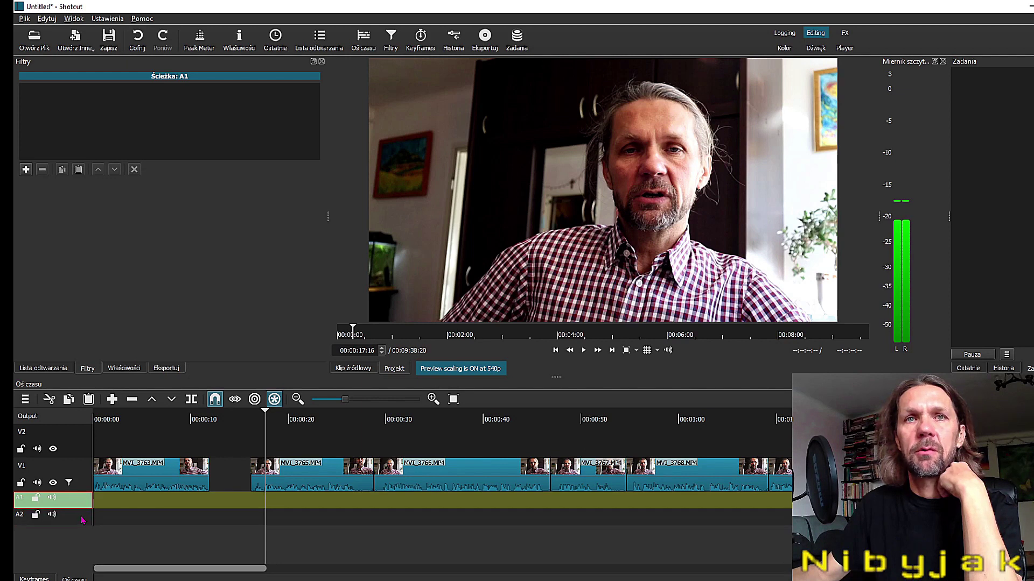
left_click(83, 520)
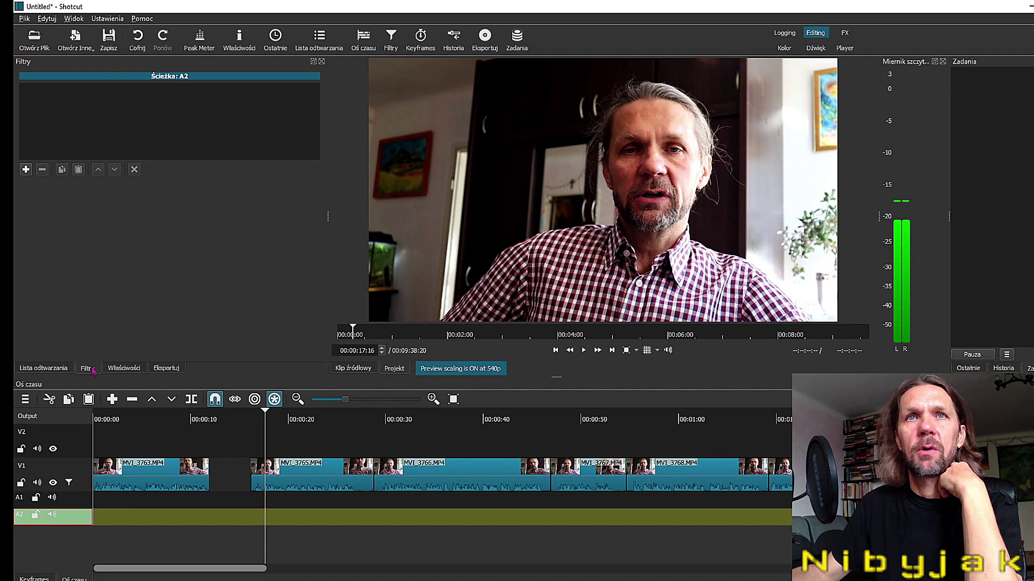
Step: Add a Gain / Volume filter set to -15 dB on audio track A2
left_click(25, 170)
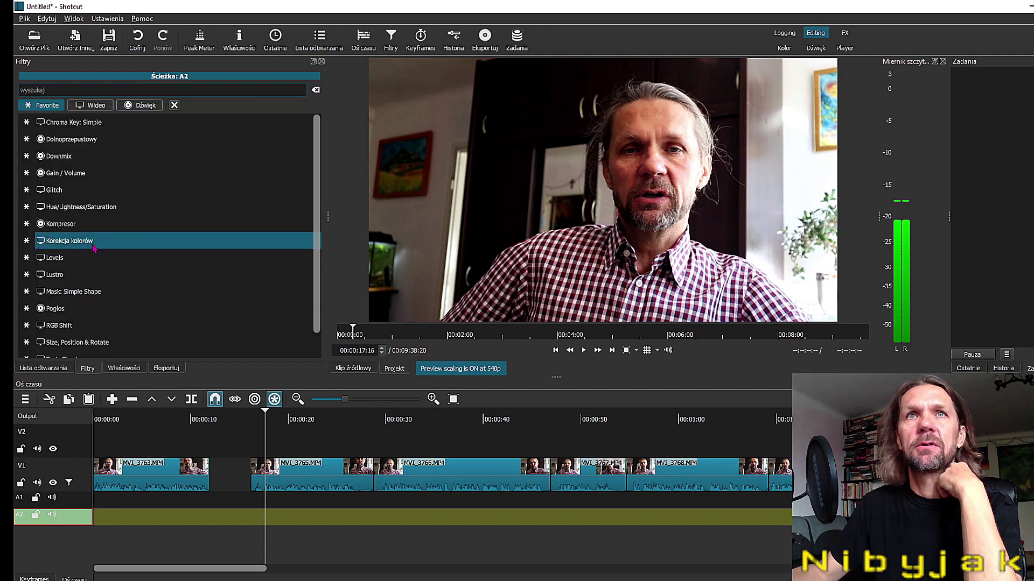
left_click(135, 171)
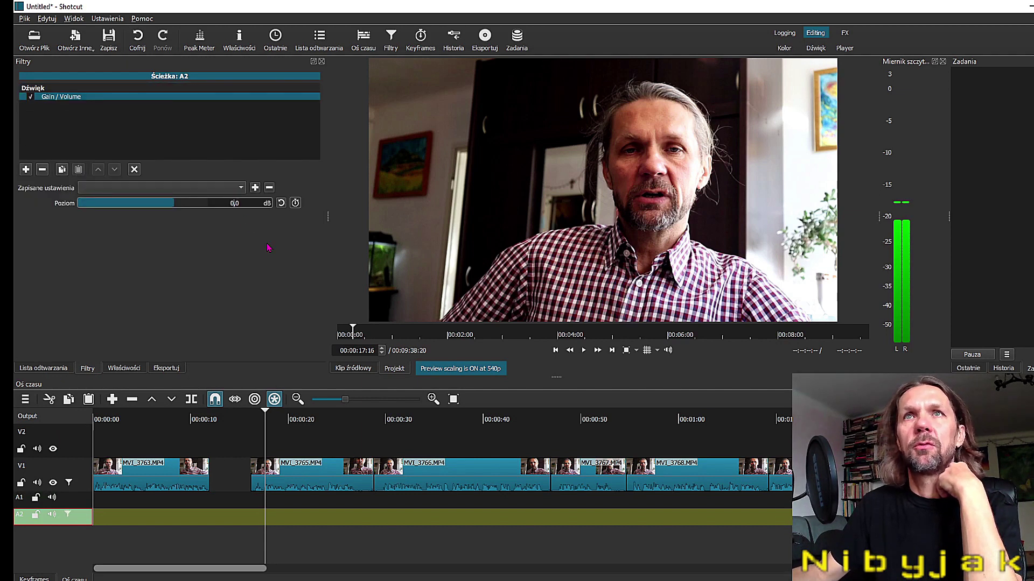
key("BackSpace")
type("-15")
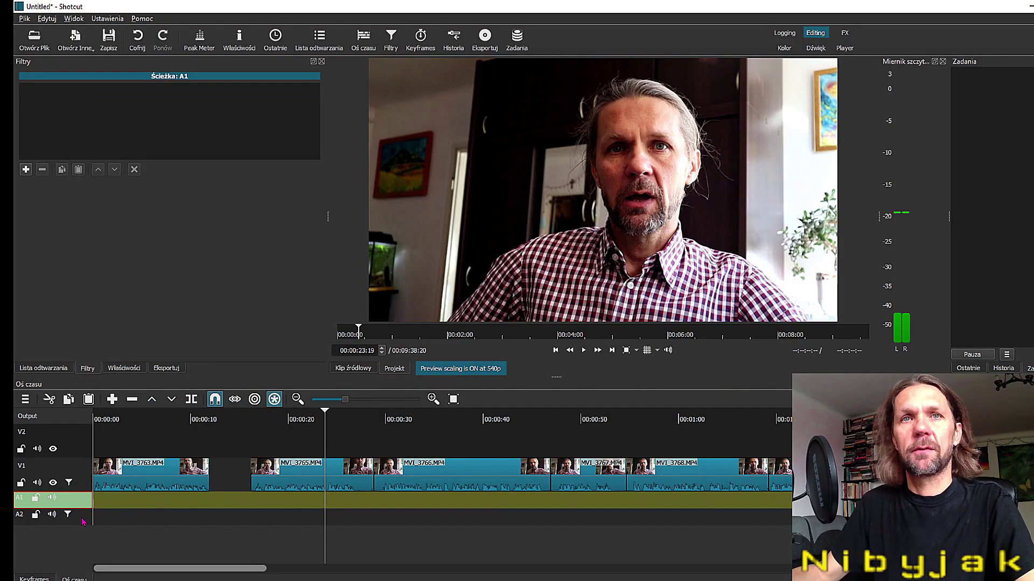
left_click(71, 515)
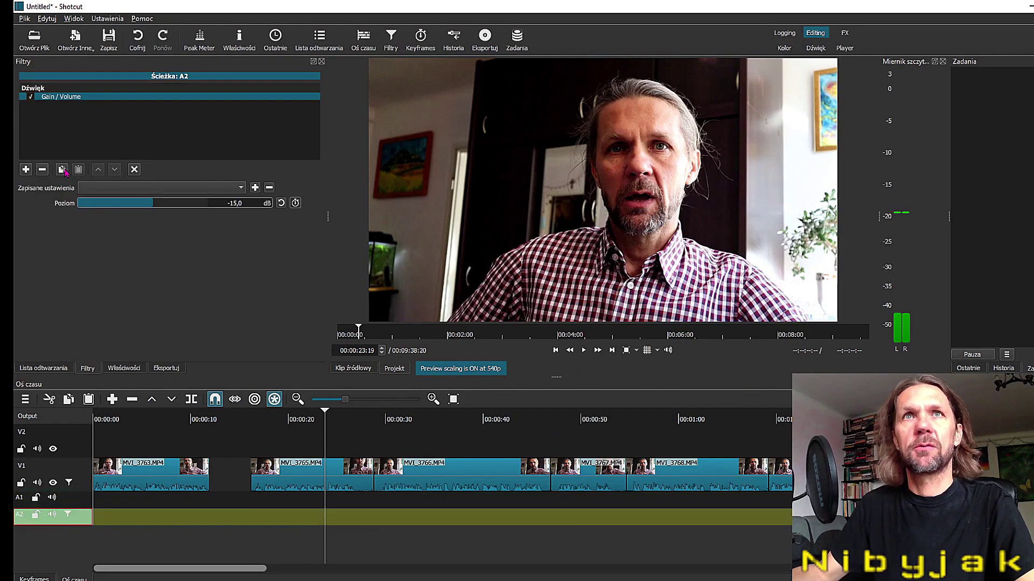
Step: Paste the -15 dB gain filter onto track A1 and return the playhead to the start
left_click(77, 500)
left_click(79, 170)
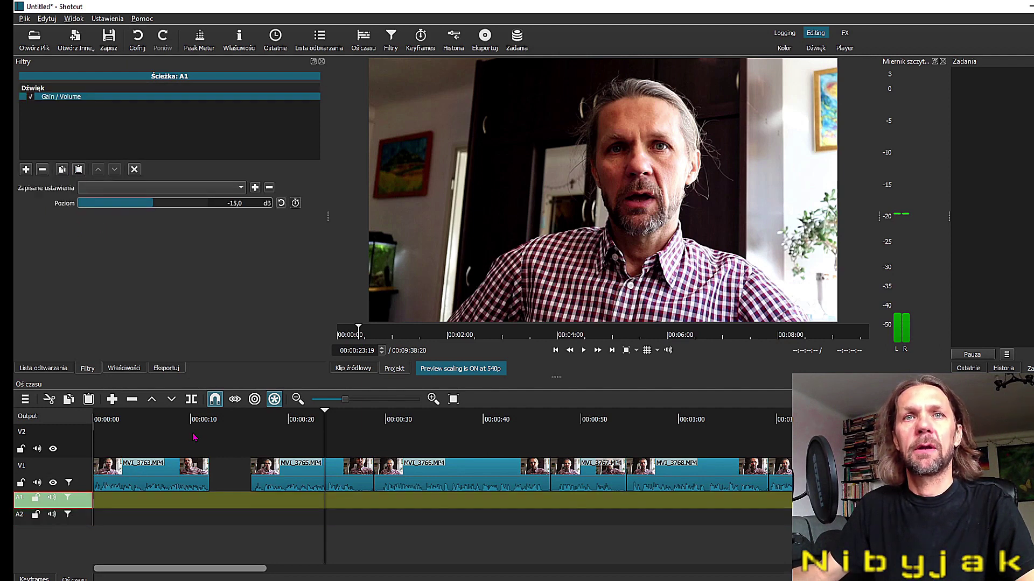
left_click_drag(234, 444, 82, 500)
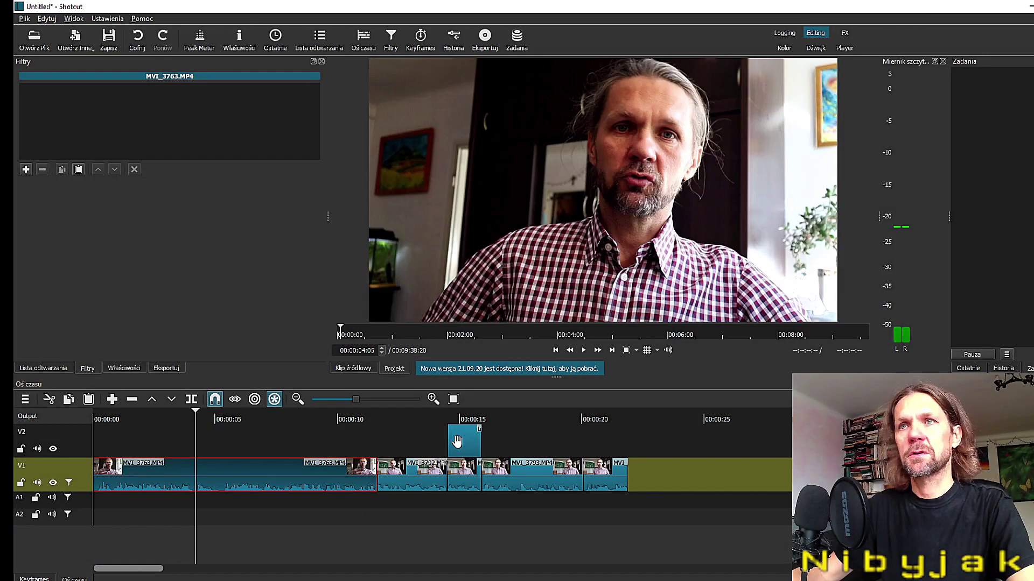
Step: Overwrite-paste a copy of the 'od ogółu do szczegółu' text clip onto V2 at about 00:04
left_click(463, 439)
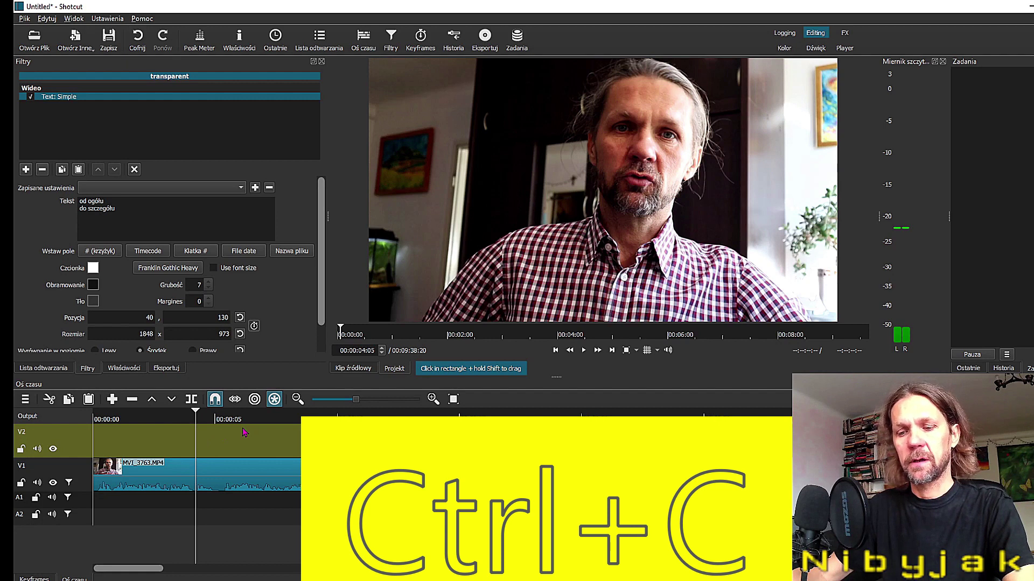
left_click(193, 426)
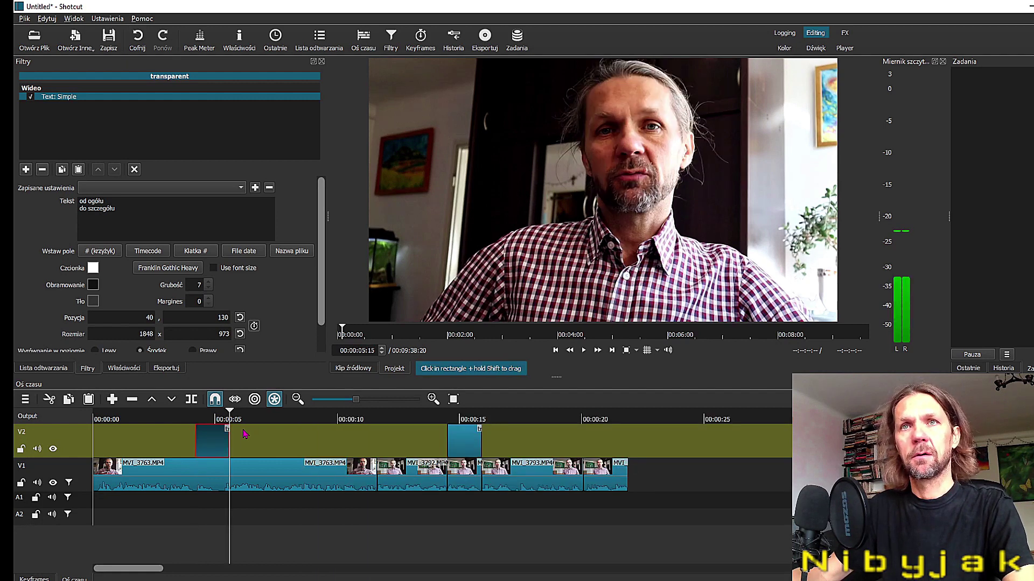
key("b")
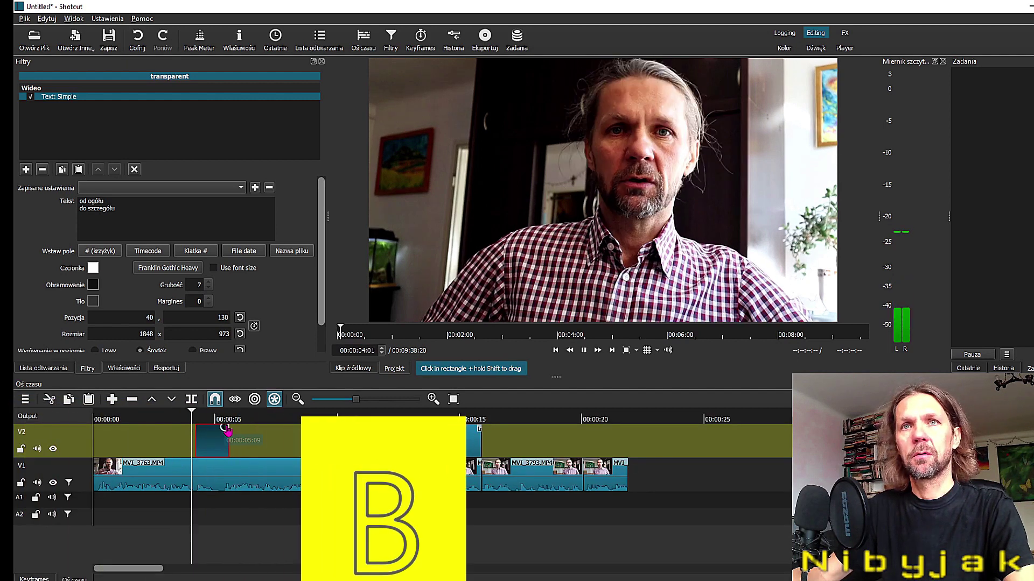
left_click_drag(192, 426, 194, 424)
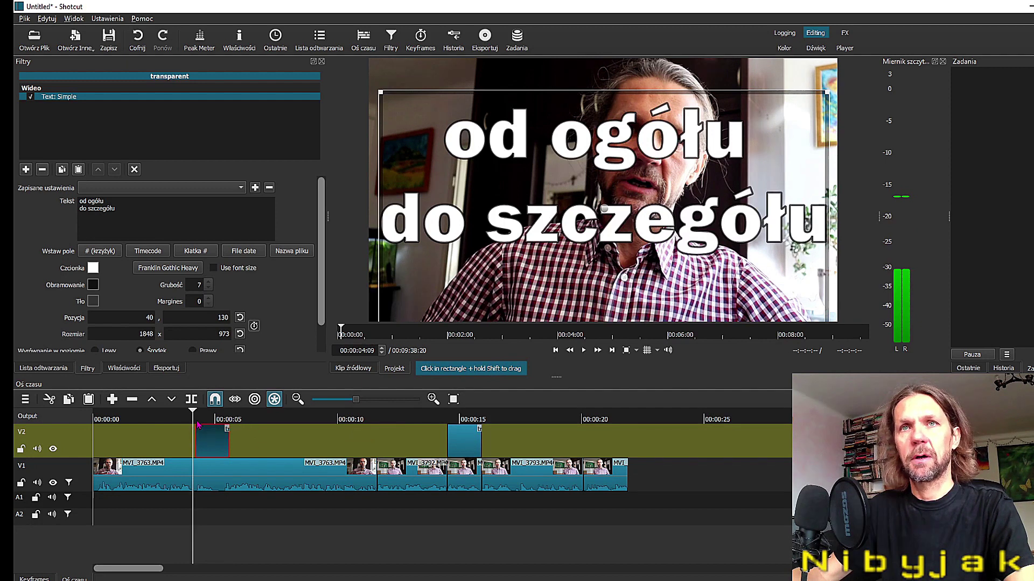
left_click(210, 443)
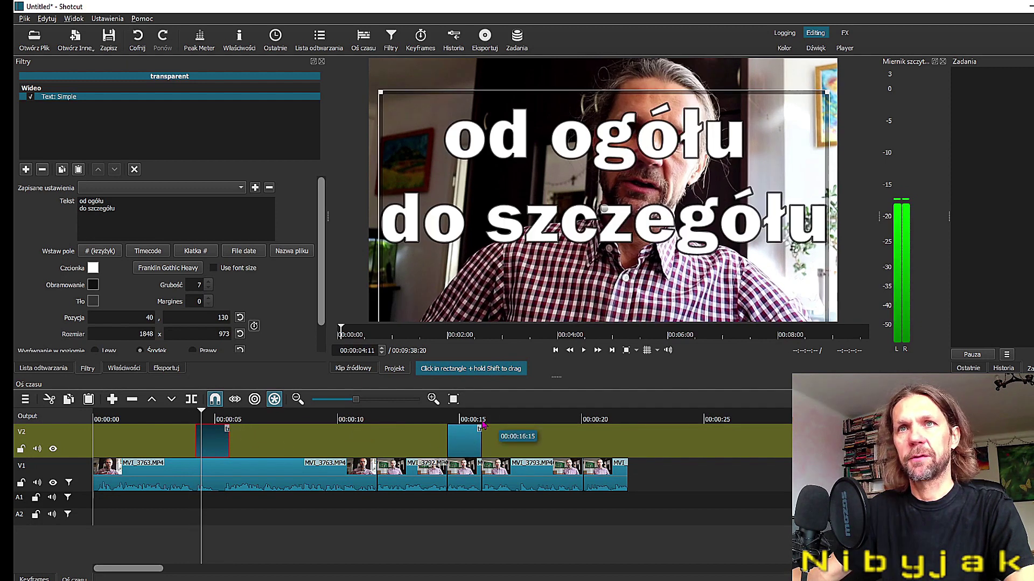
Step: Enable ripple across all tracks and trim the pasted text clip to end at 00:00:05:06
left_click(274, 399)
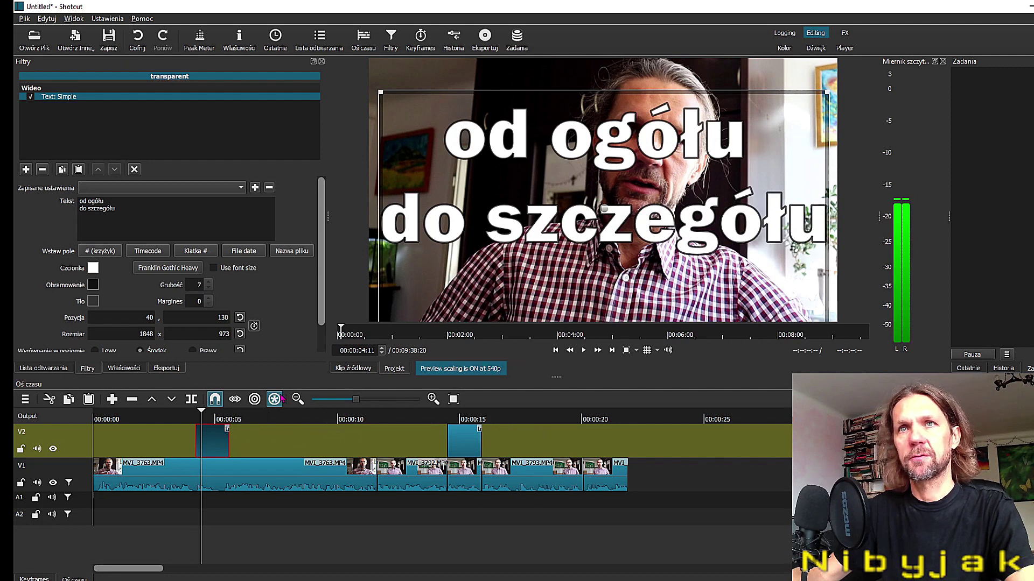
left_click(460, 486)
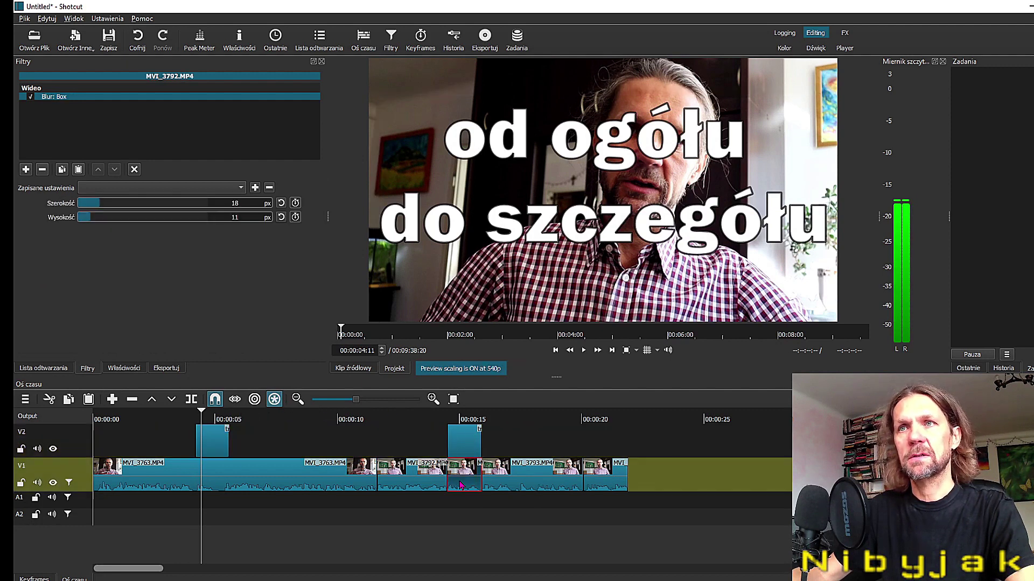
left_click(218, 435)
key("space")
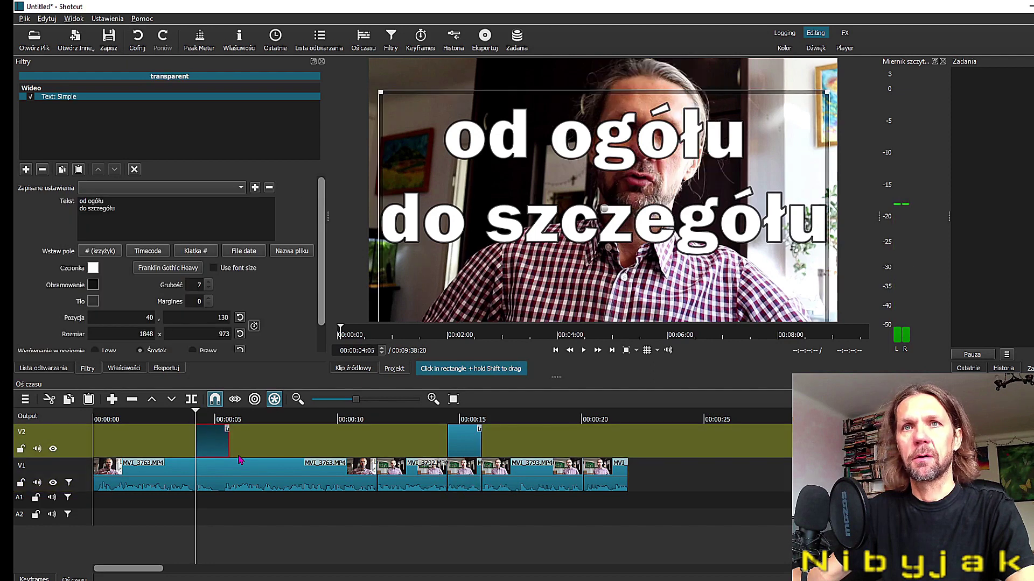
key("space")
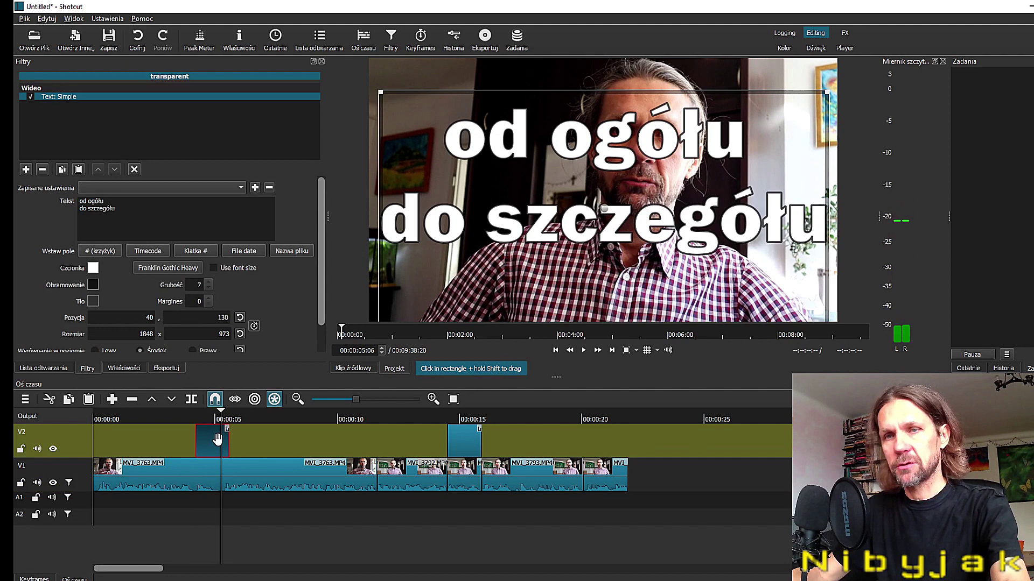
left_click_drag(227, 439, 221, 439)
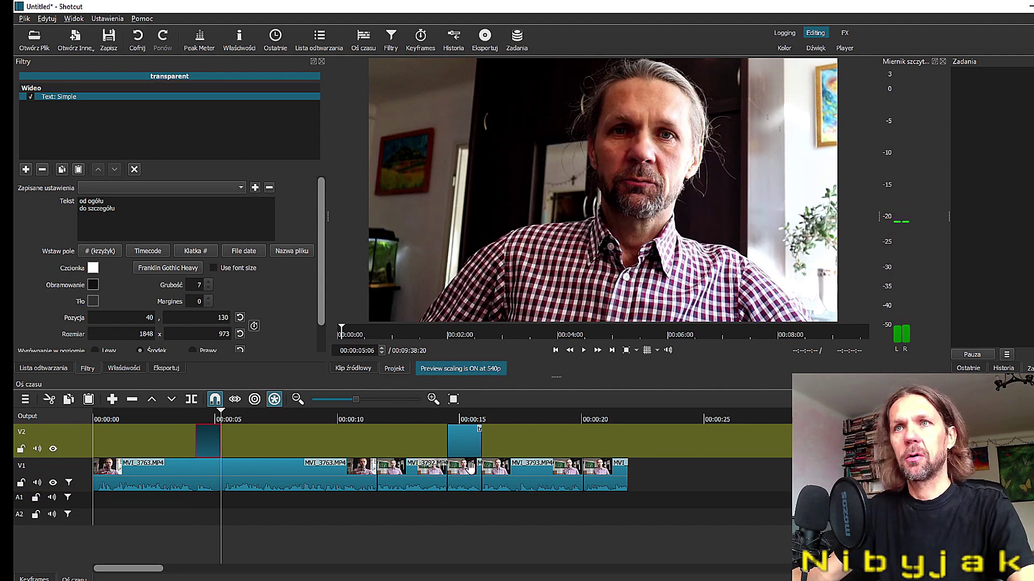
left_click(470, 467)
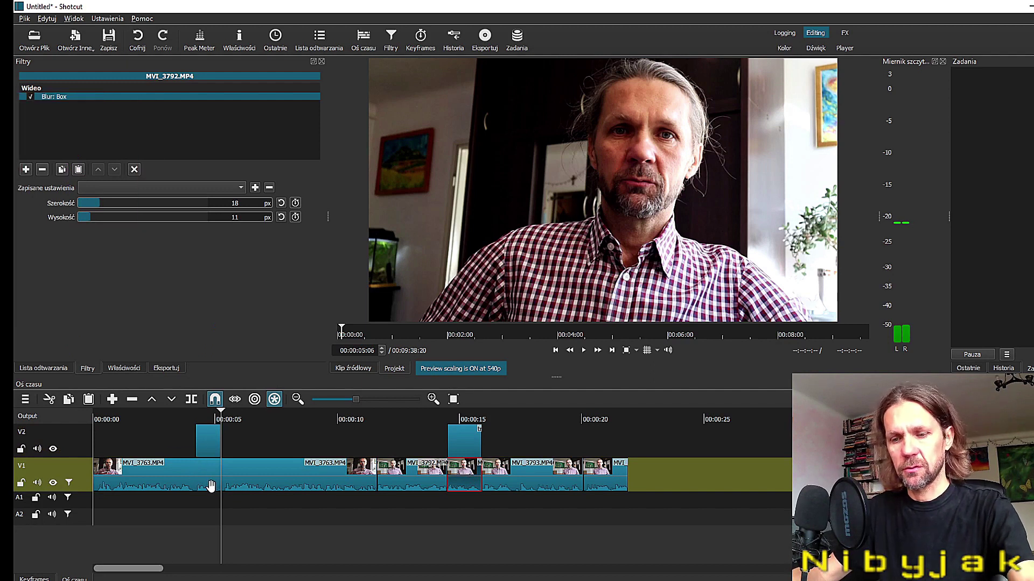
Step: Give the MVI_3763 piece under the first text overlay an 18 × 11 px Box Blur and play it back
left_click(211, 479)
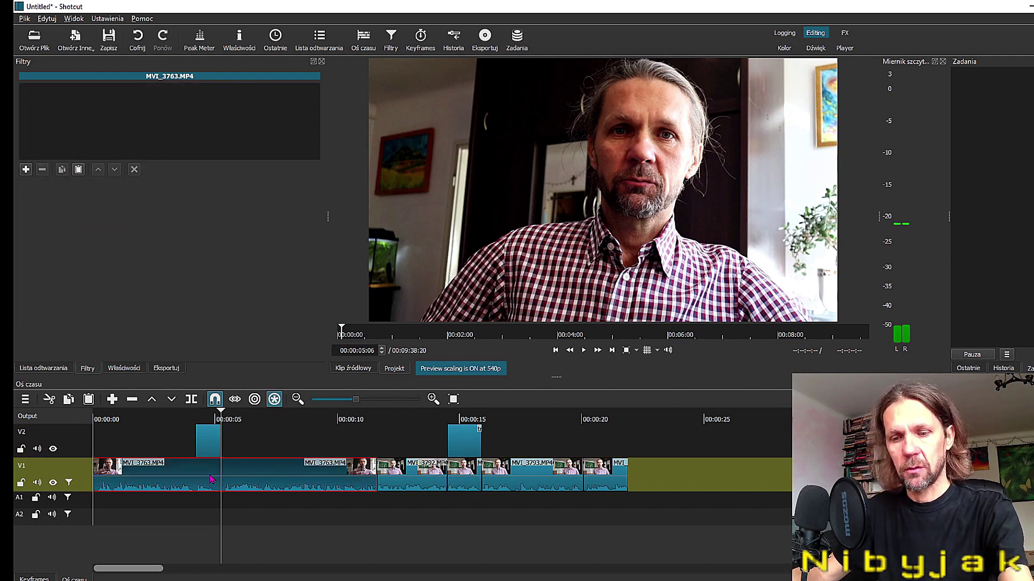
left_click(209, 446)
left_click(212, 478)
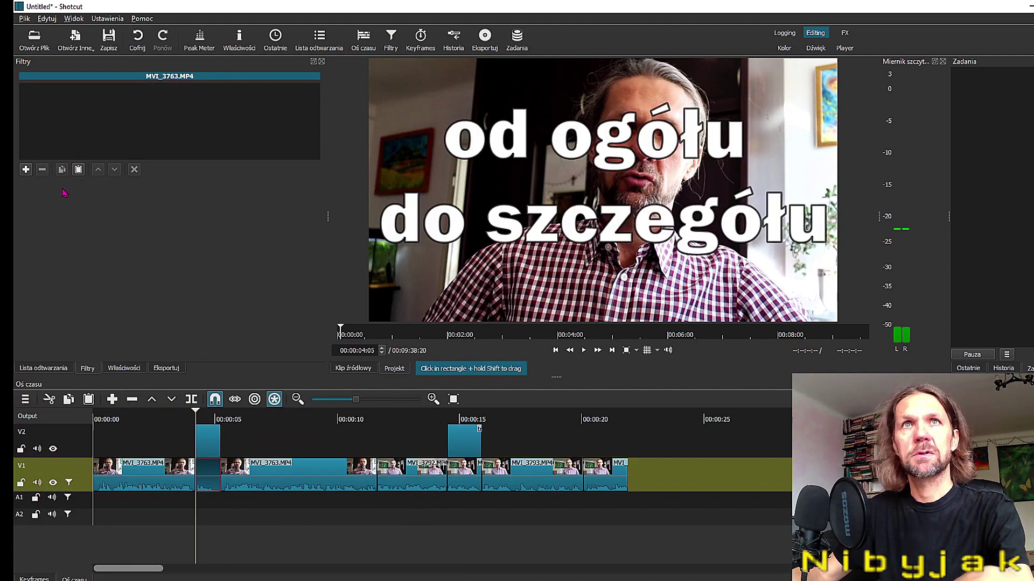
key("space")
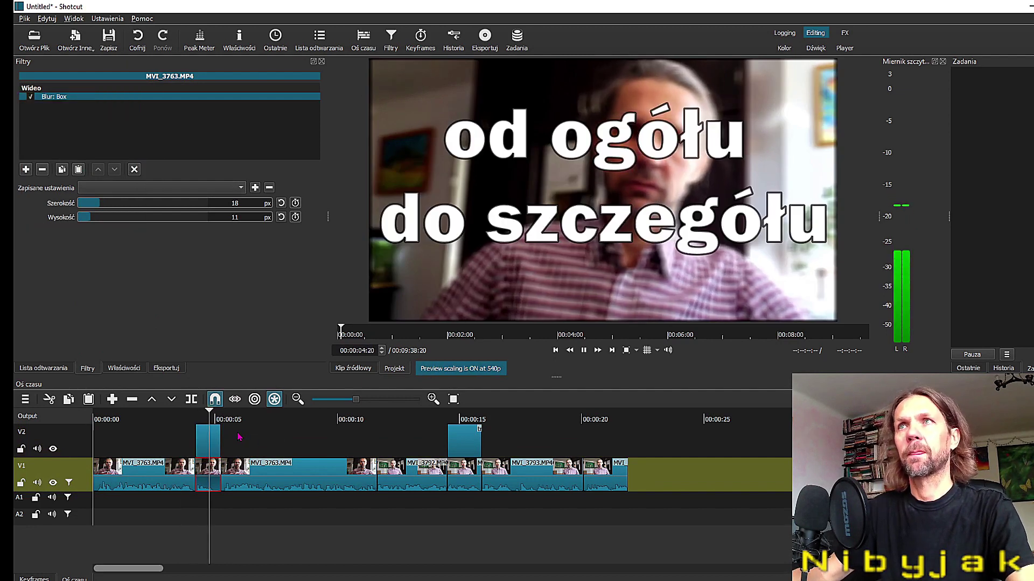
left_click(211, 441)
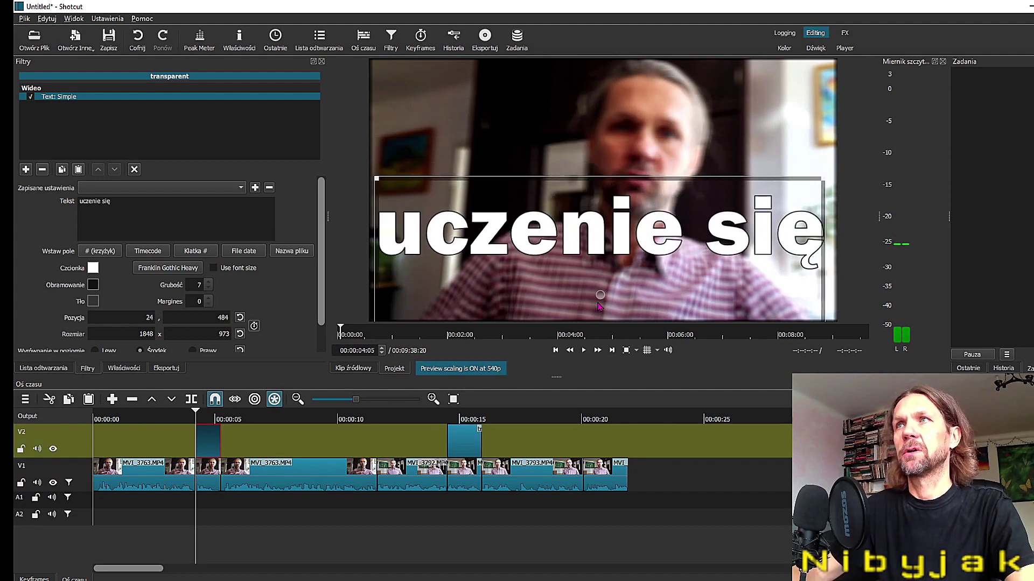
Step: Drag the first caption lower in the frame, then lower the second caption near 00:15 too
left_click_drag(598, 296, 604, 303)
left_click(461, 419)
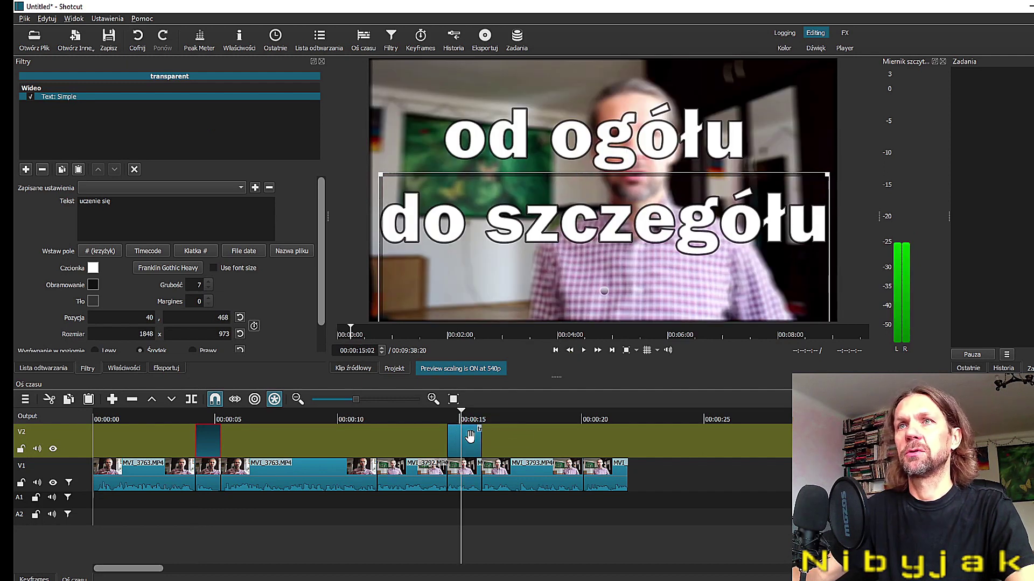
left_click(466, 438)
left_click_drag(600, 246, 604, 272)
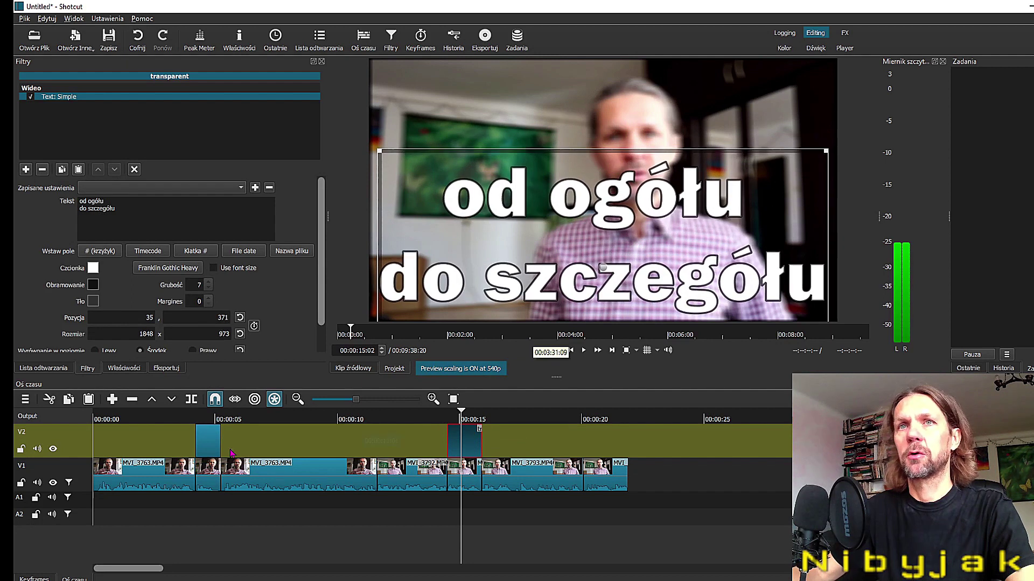
left_click(212, 419)
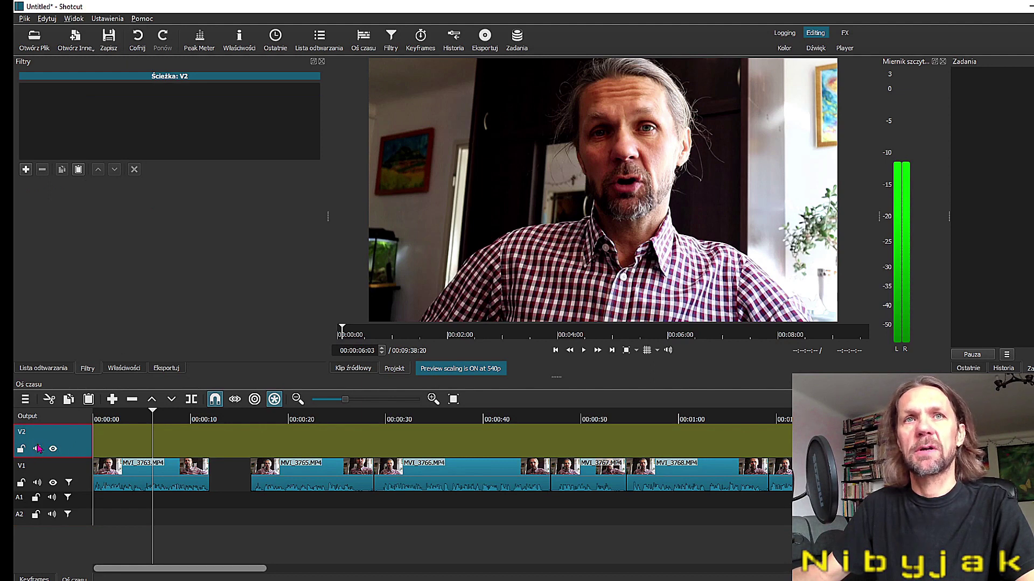
Step: Mute track V2 and reposition the playhead on the timeline
left_click(37, 449)
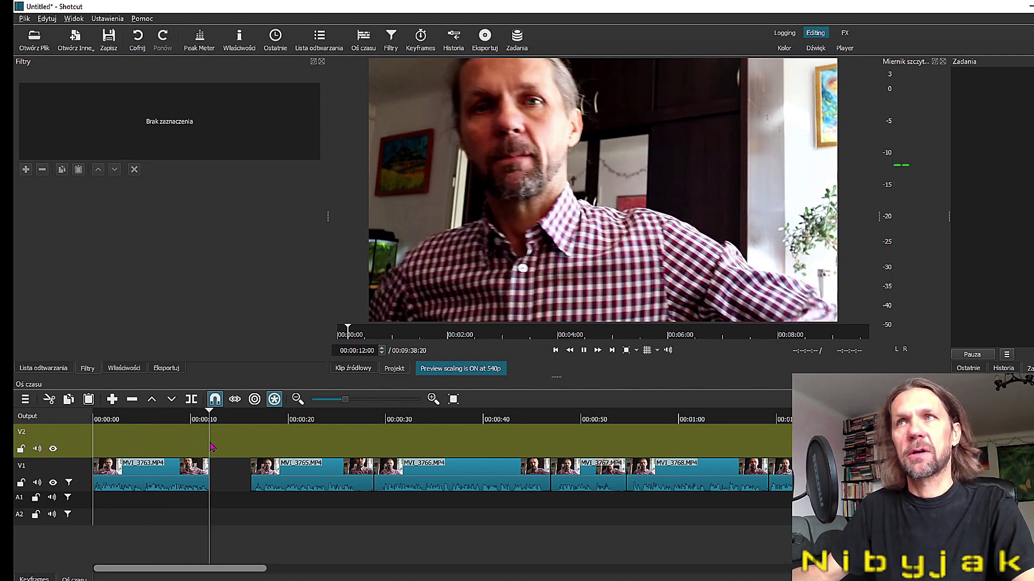
left_click(283, 452)
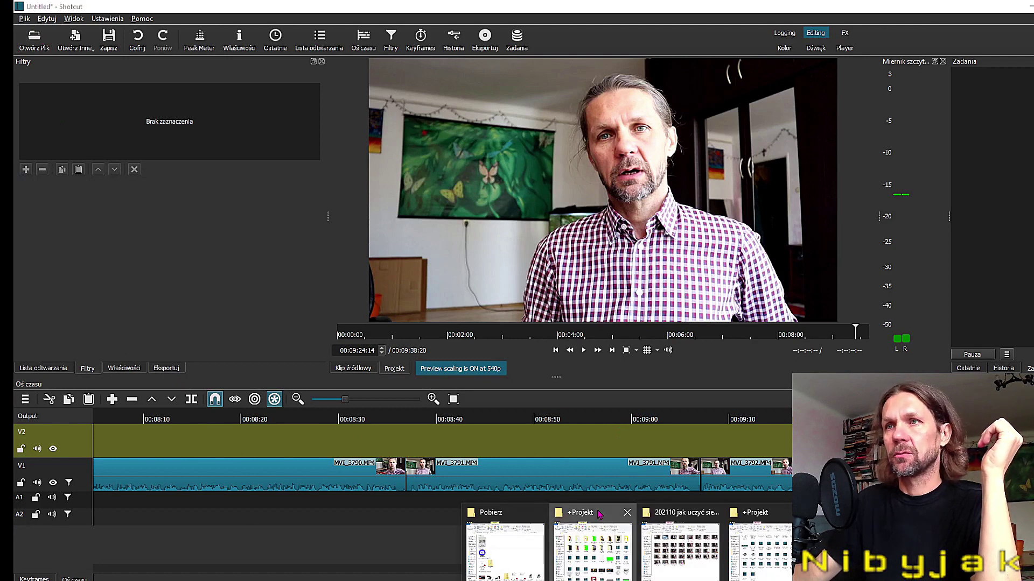
Step: Load Subskrybuj+dzwoneczek.mp4 from the Subskrybuj folder into Shotcut's player, then close Explorer
left_click(592, 541)
double_click(603, 284)
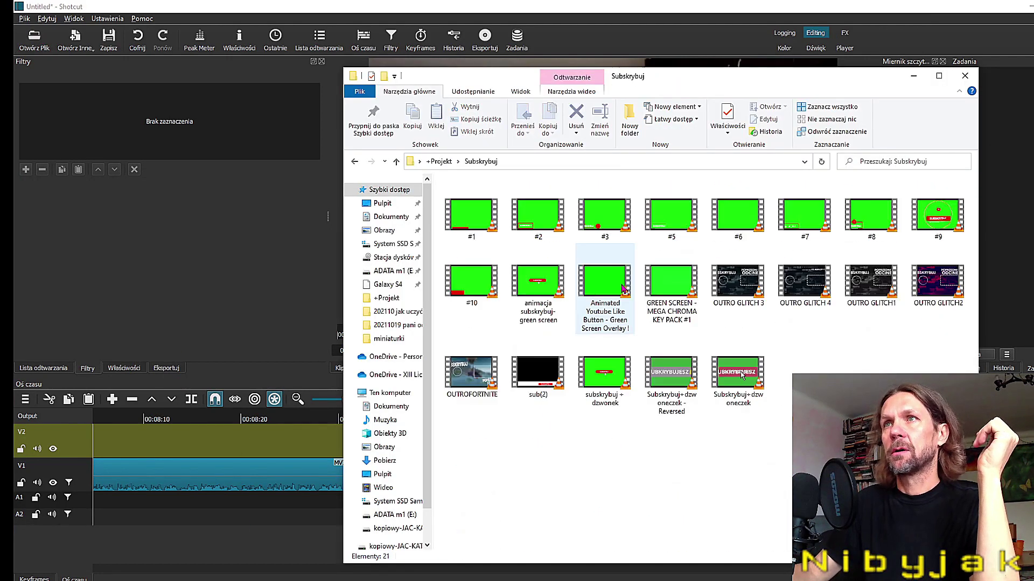
left_click(741, 374)
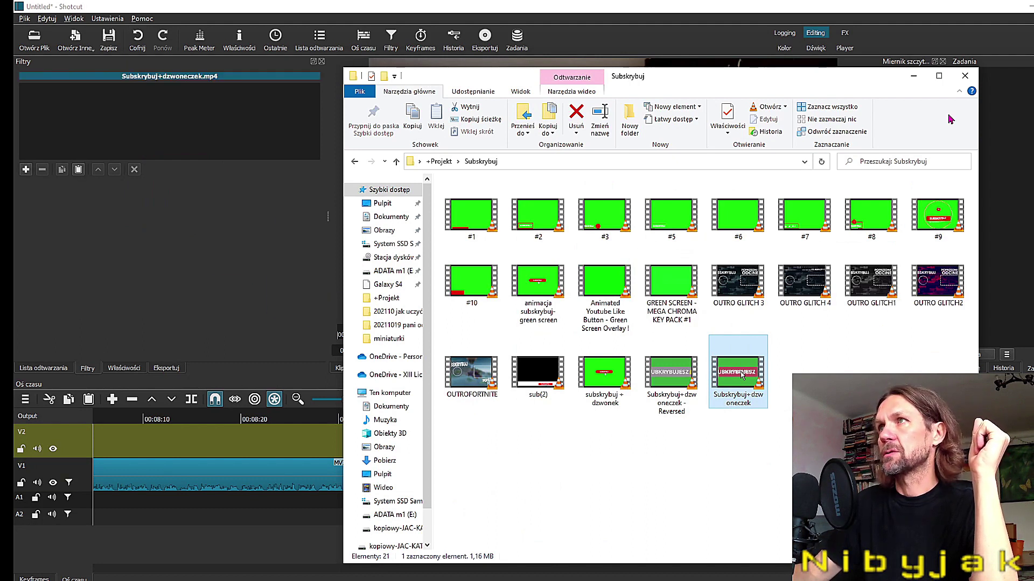
left_click(965, 77)
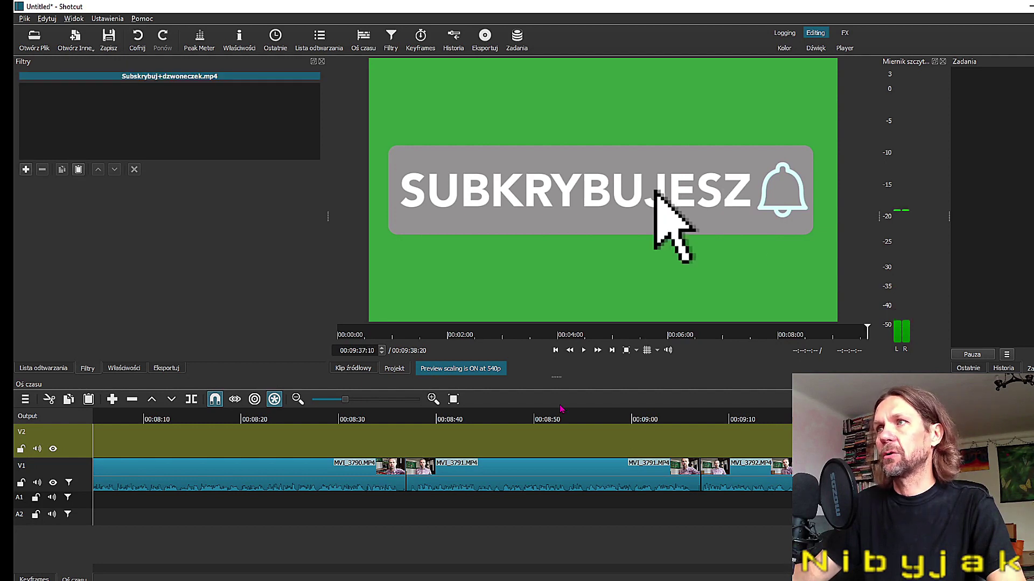
Step: Add Chroma Key: Simple, pick the green background as key colour at 33.6% distance, and preview
left_click(25, 169)
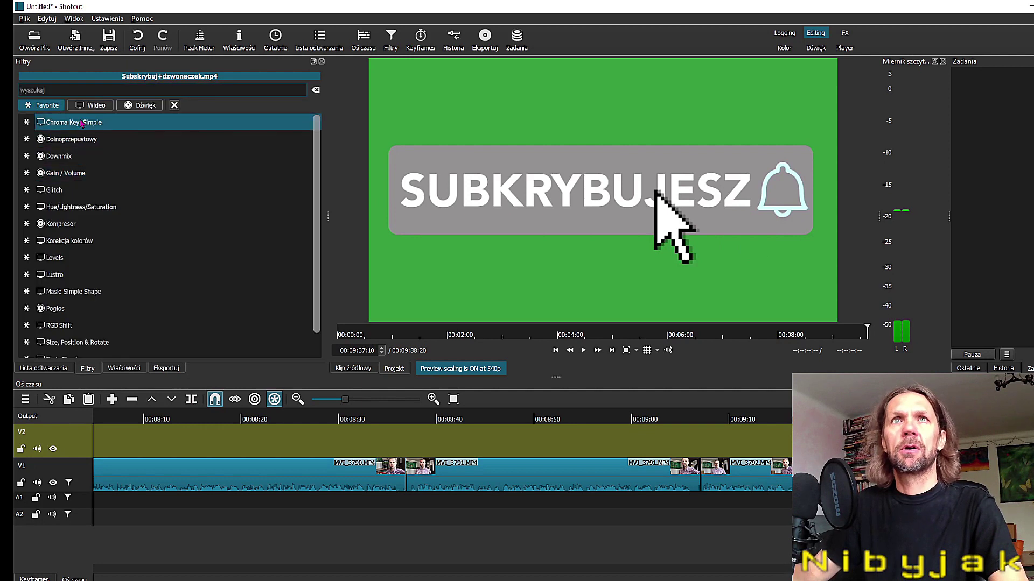
left_click(81, 124)
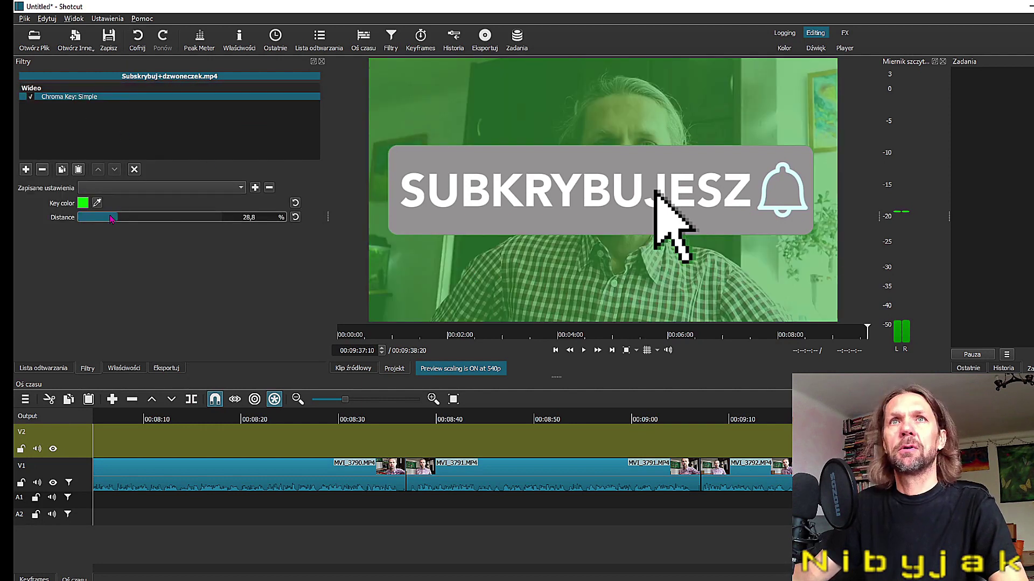
left_click_drag(110, 218, 115, 217)
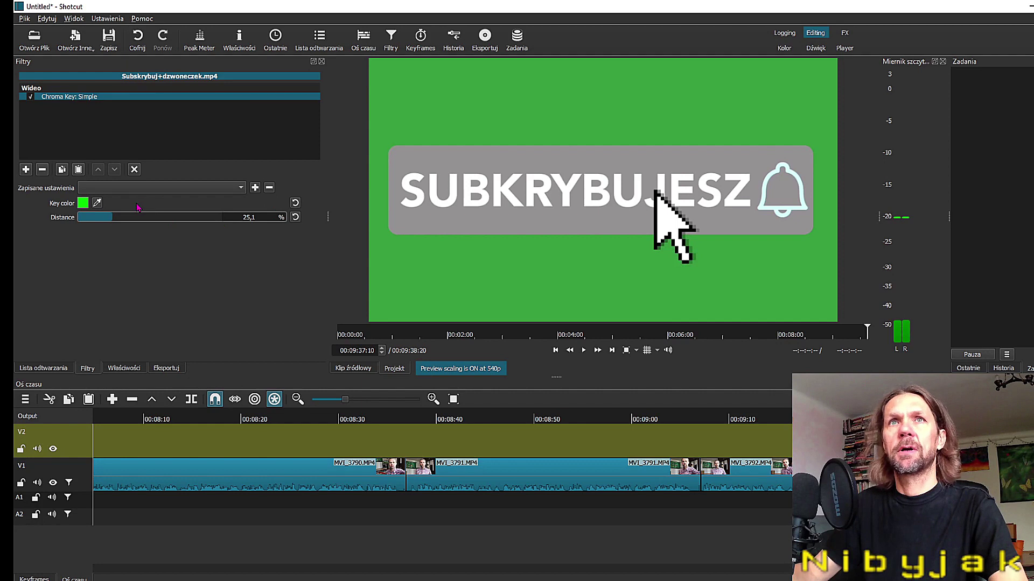
left_click(487, 279)
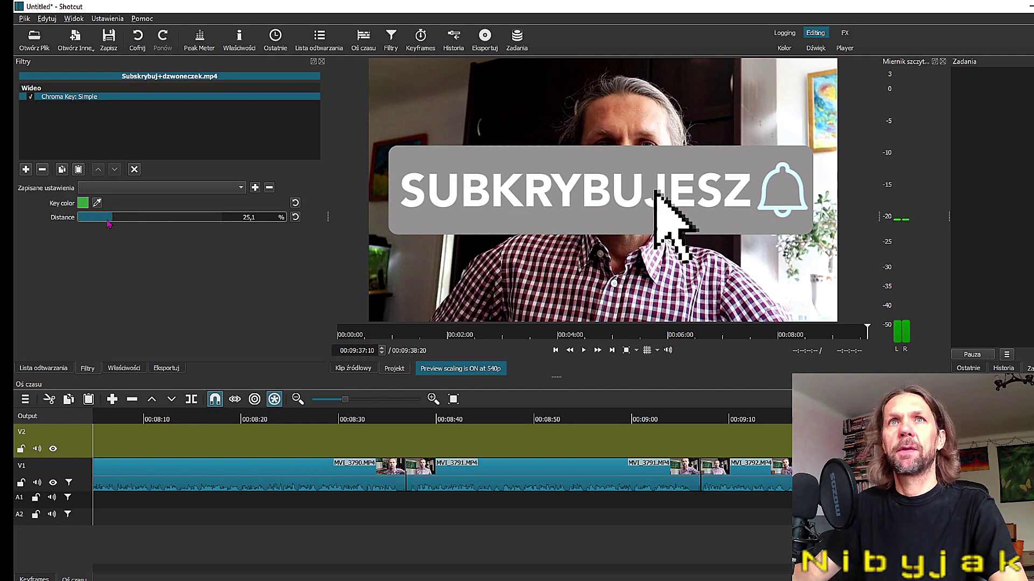
left_click_drag(110, 219, 129, 218)
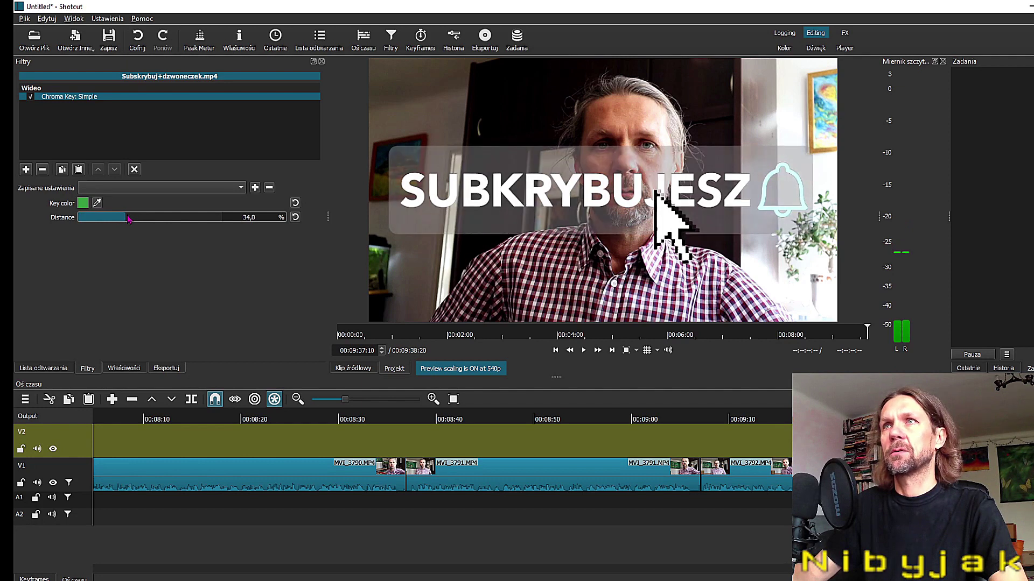
key("space")
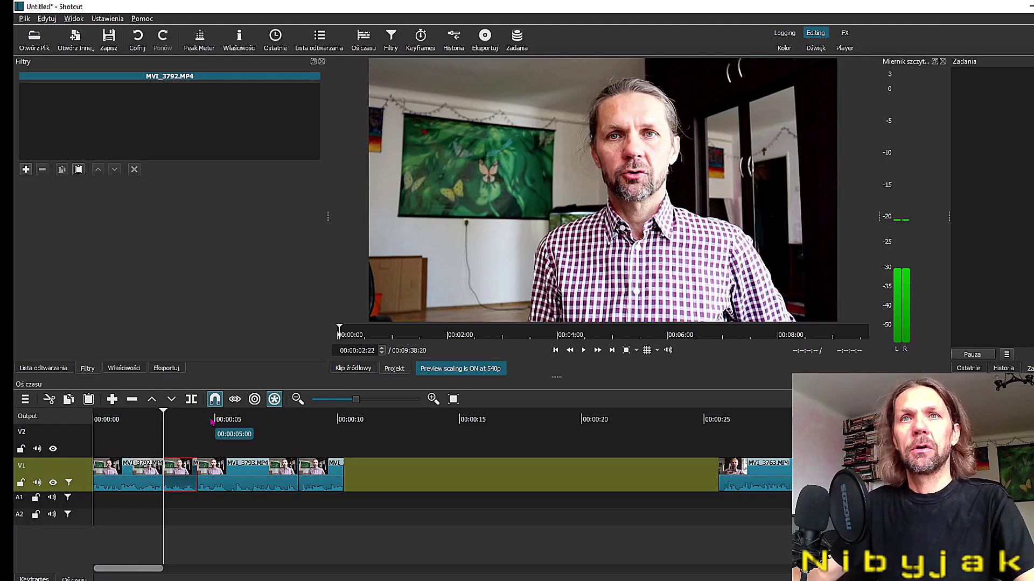
Step: Preview the keyed animation and return the playhead to the clip start
key("space")
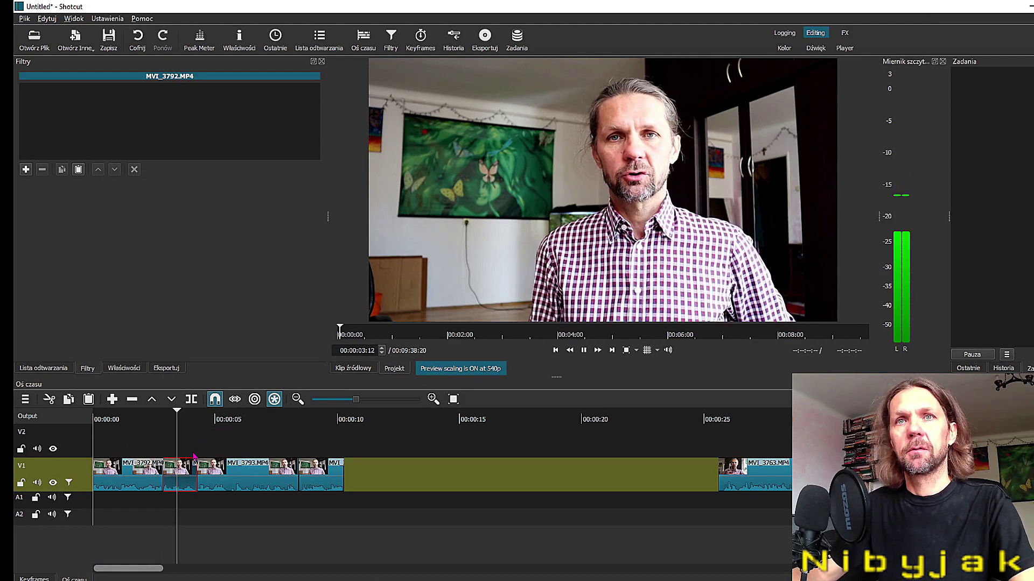
key("space")
key("Up")
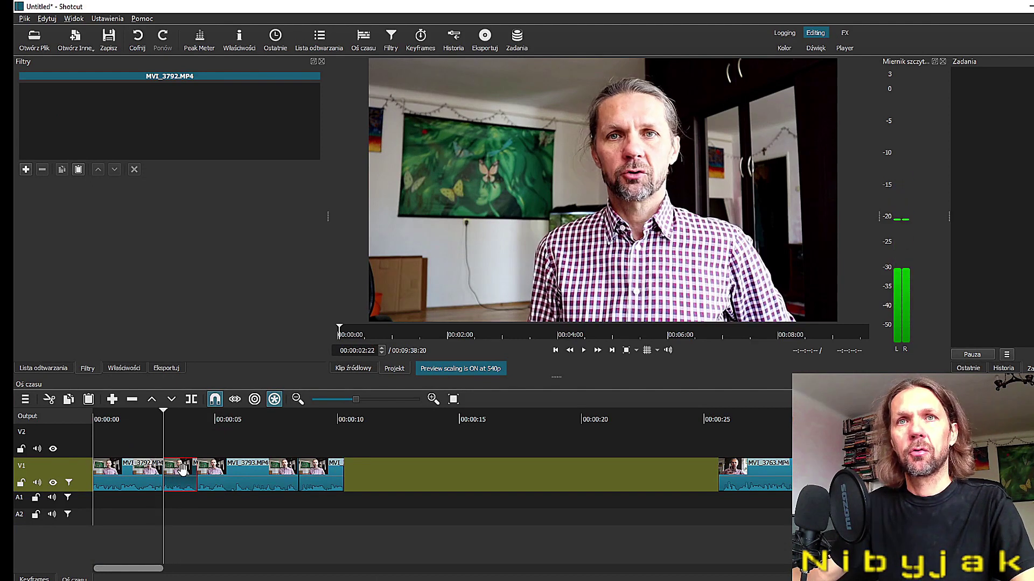
Step: Create a text clip reading 'od ogółu do szczegółu' and place it on V2 above MVI_3792
left_click(75, 38)
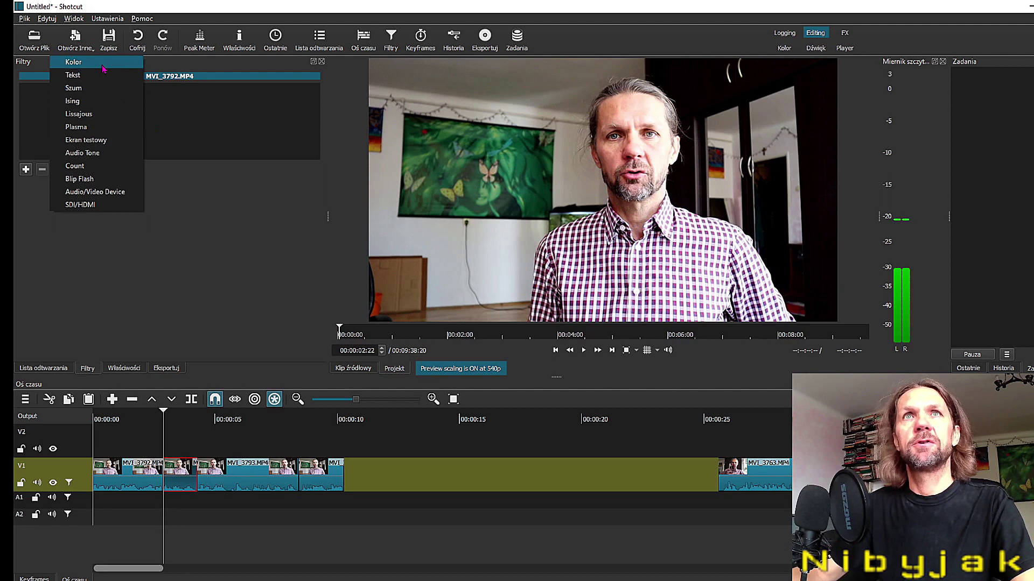
left_click(76, 75)
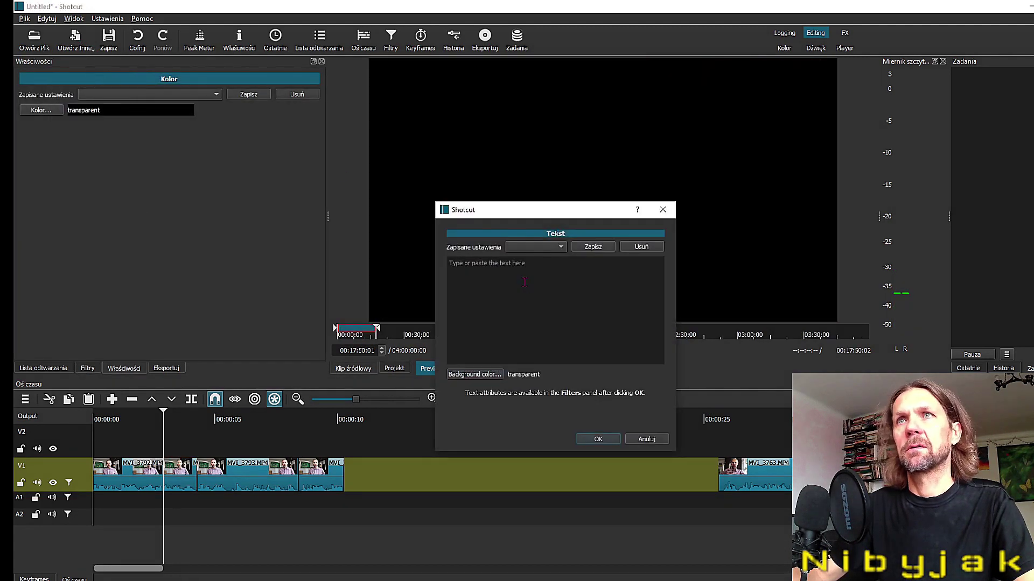
type("od ogółu do szczegółu")
left_click(598, 439)
mouse_move(603, 215)
left_mouse_down()
mouse_move(192, 464)
mouse_move(225, 426)
left_mouse_up()
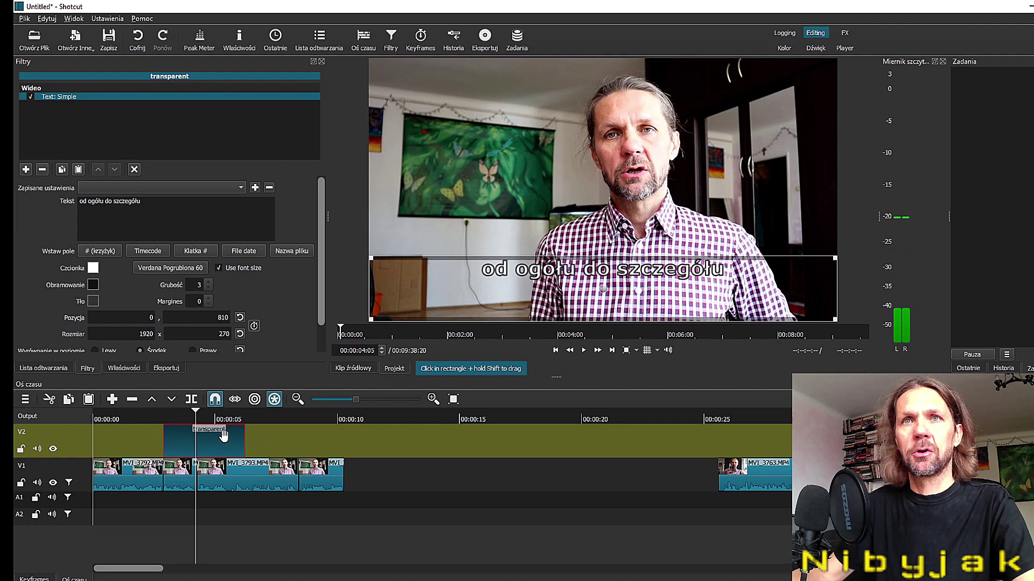
left_click(178, 418)
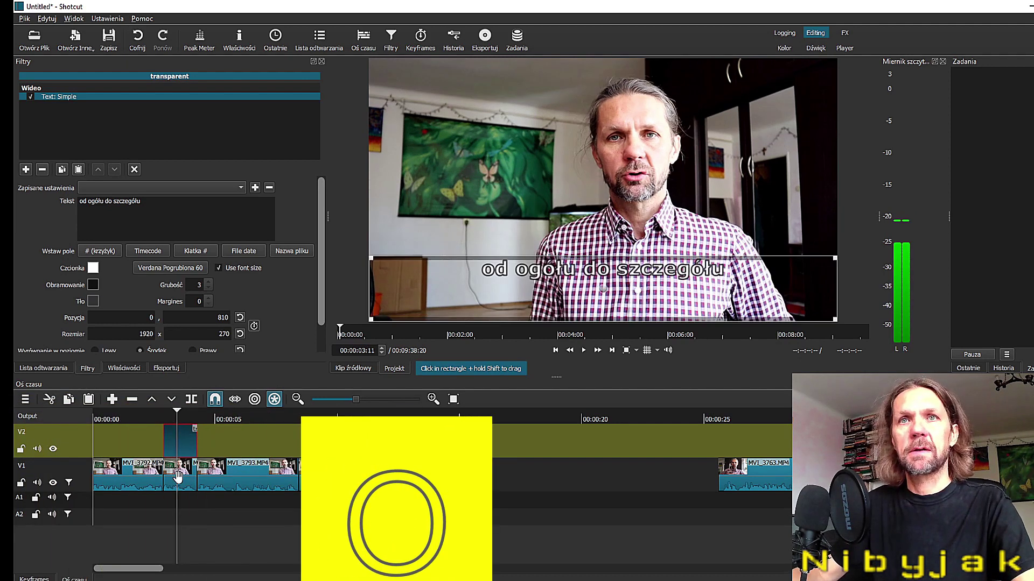
left_click(192, 463)
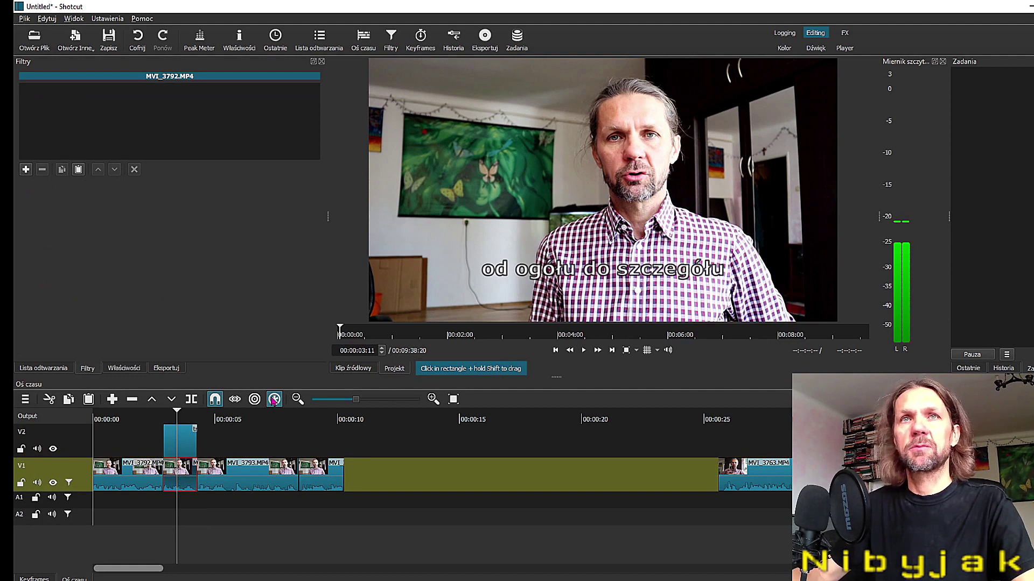
Step: Add the Blur: Box video filter to MVI_3792 and widen it to about 18 px
left_click(26, 170)
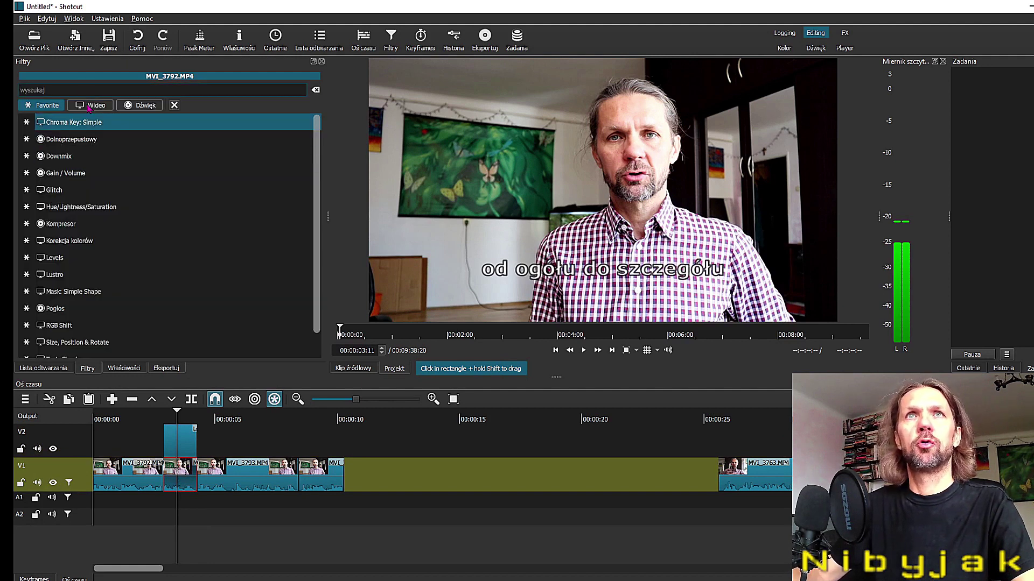
left_click(89, 106)
left_click(70, 91)
type("b")
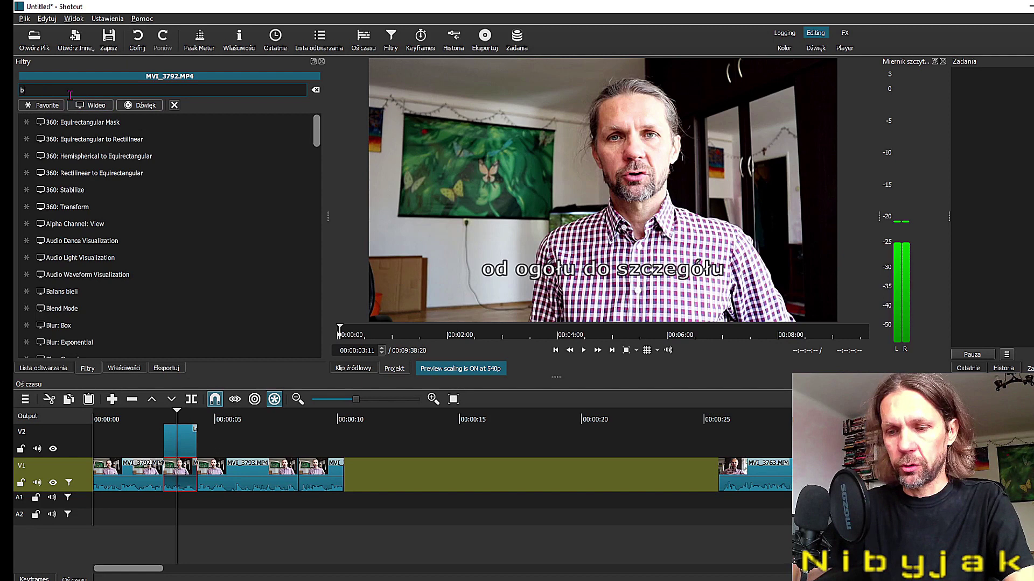
type("l")
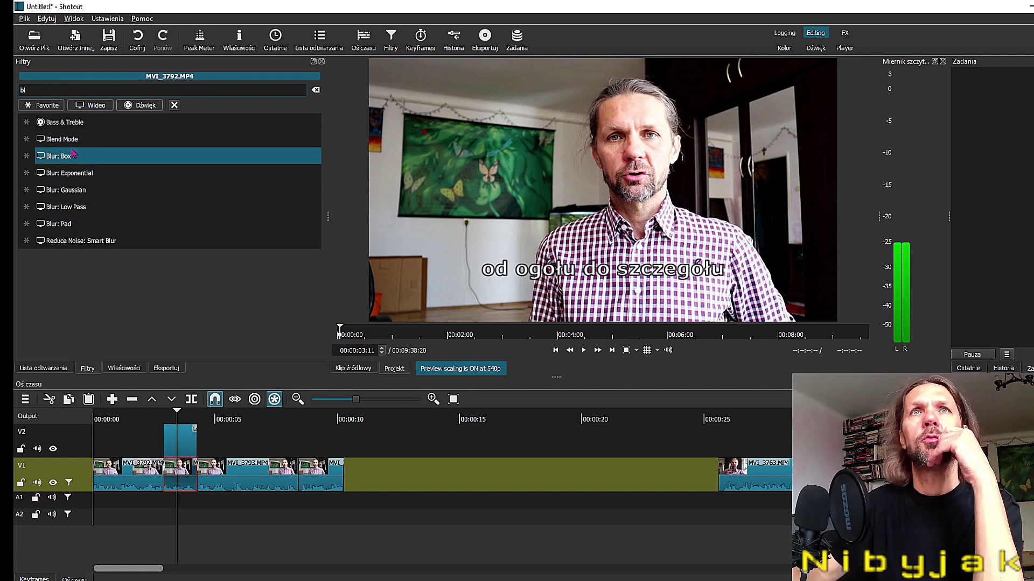
left_click(74, 156)
left_click(99, 208)
left_click_drag(100, 208, 92, 221)
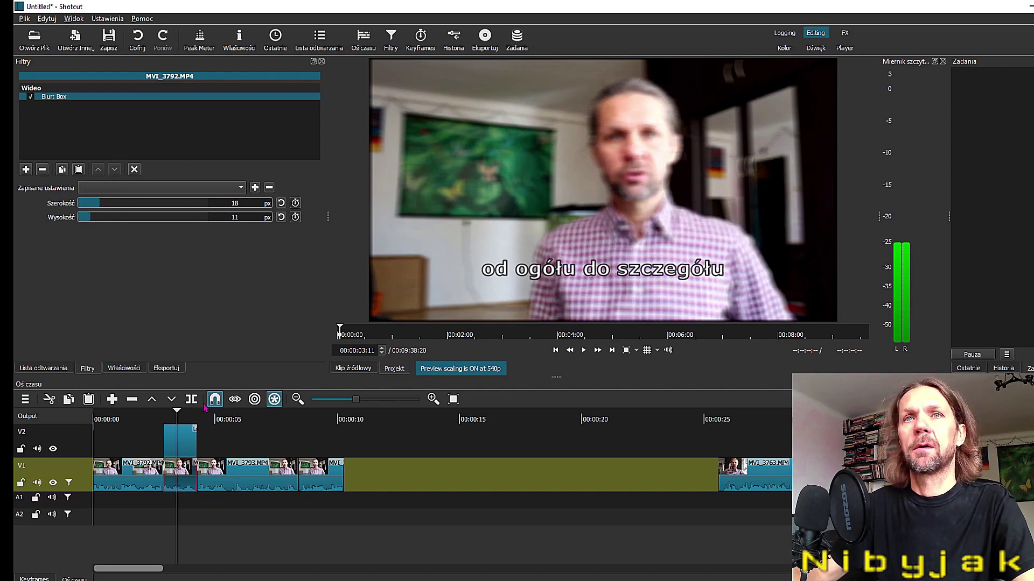
left_click(172, 433)
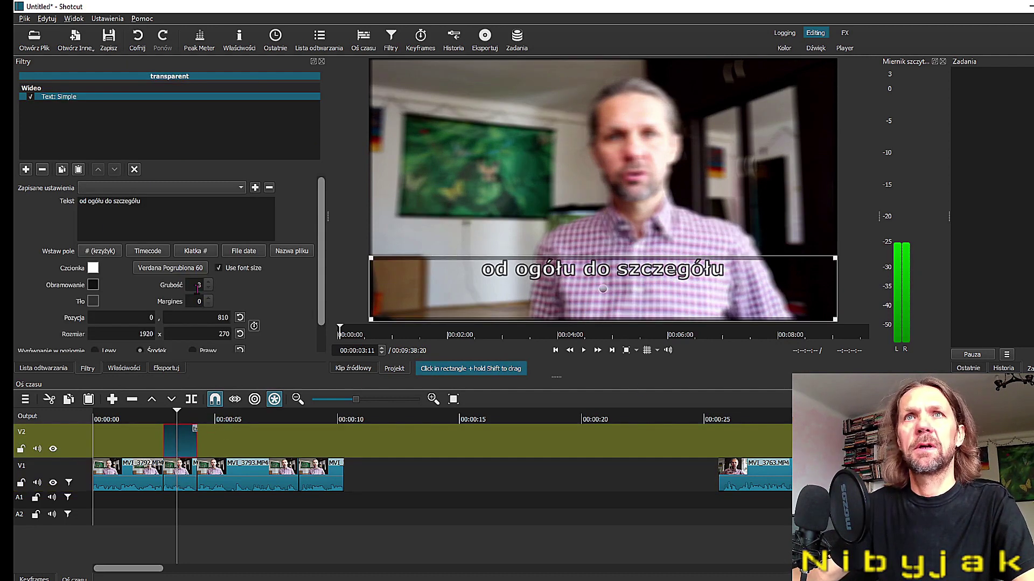
Step: Drop the fixed font size, break the caption onto two lines, and enlarge its text box
left_click(219, 268)
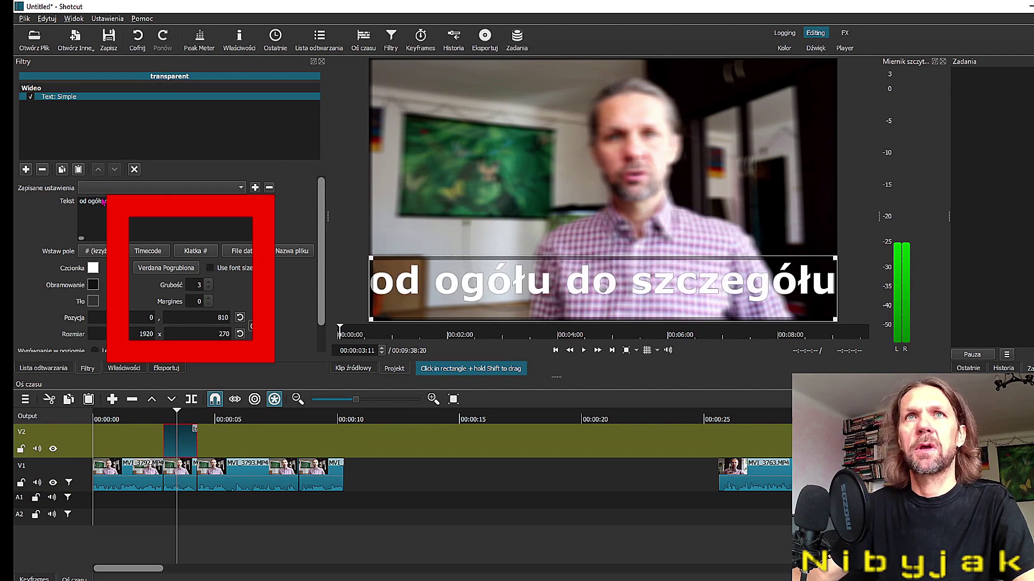
left_click(103, 201)
key("Return")
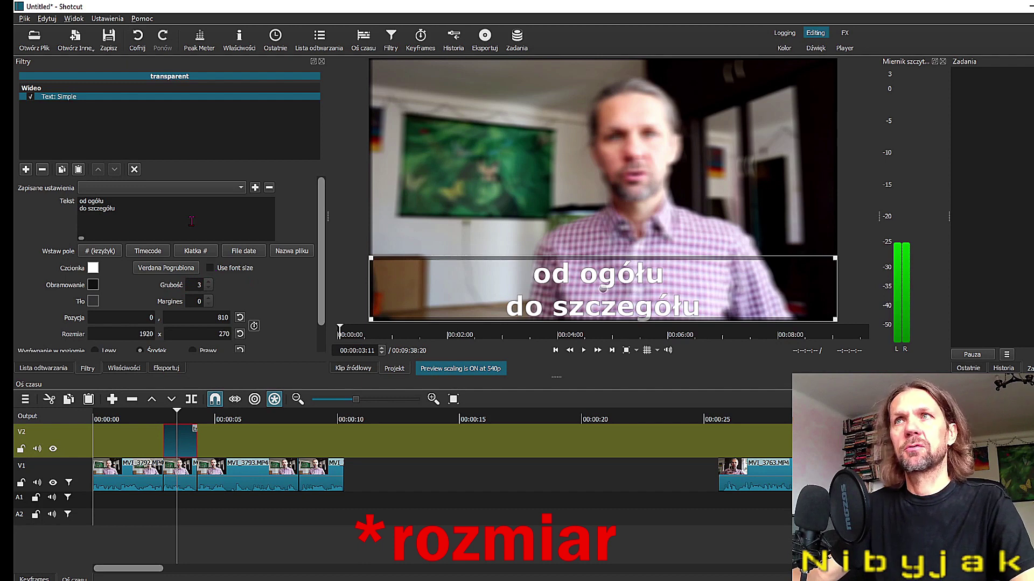
left_click_drag(832, 264, 829, 86)
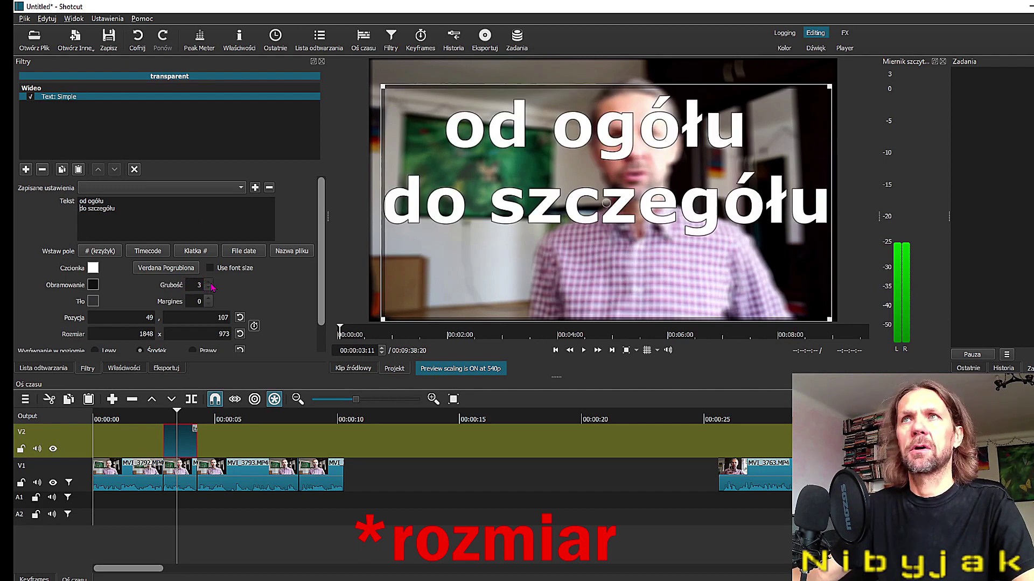
scroll(211, 287, "up", 2)
scroll(211, 286, "up", 1)
scroll(211, 287, "up", 1)
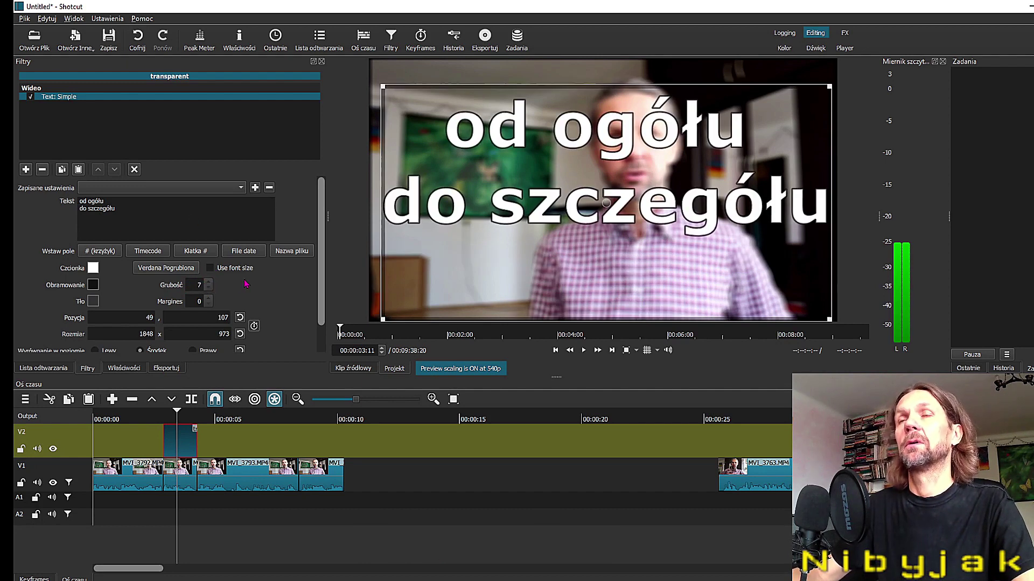
Step: Set the caption font to Franklin Gothic Heavy after trying several alternatives
left_click(154, 270)
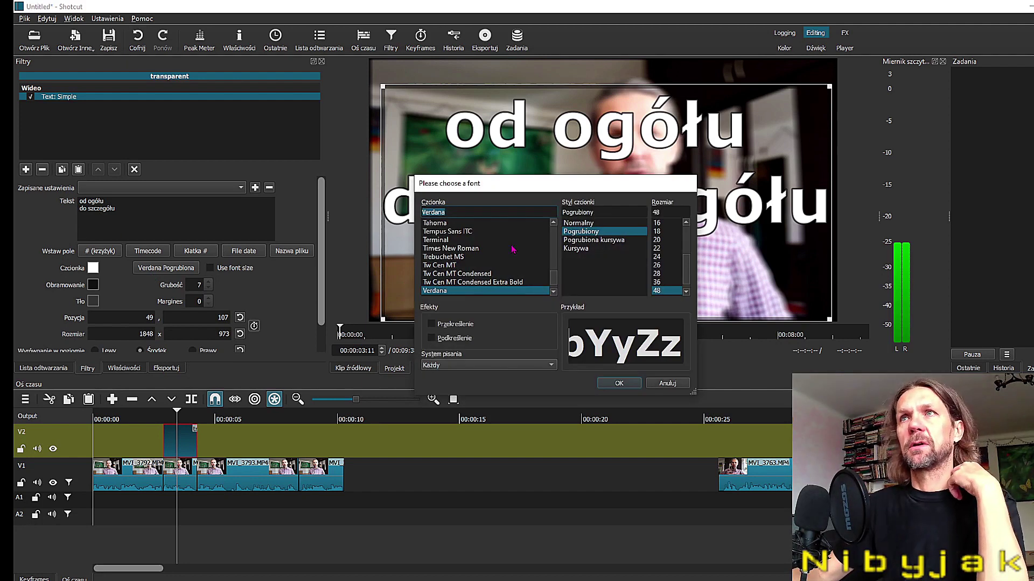
left_click_drag(582, 179, 581, 148)
scroll(477, 249, "down", 3)
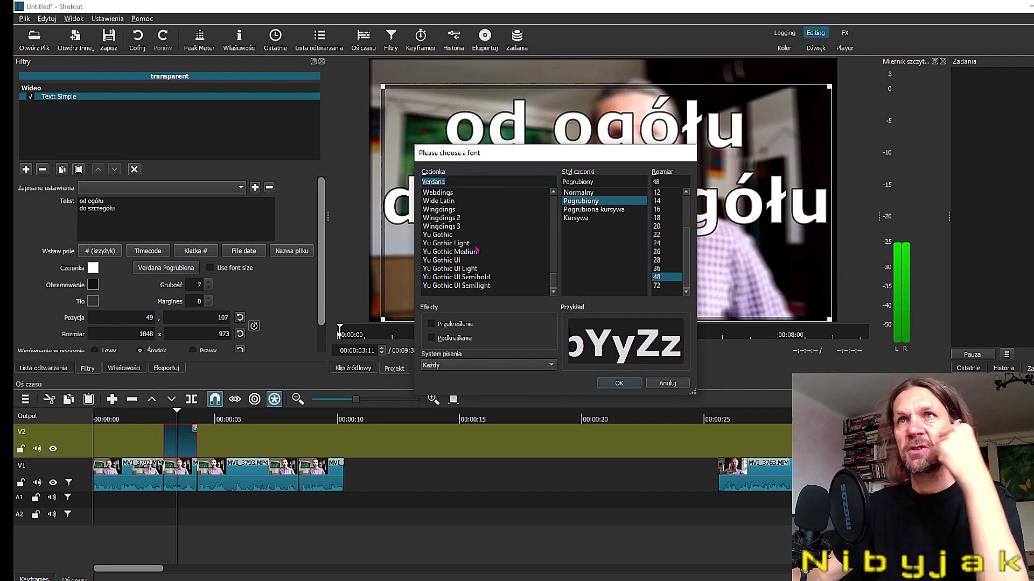
scroll(477, 249, "up", 5)
left_click(451, 210)
left_click(439, 226)
scroll(451, 209, "up", 5)
left_click(447, 226)
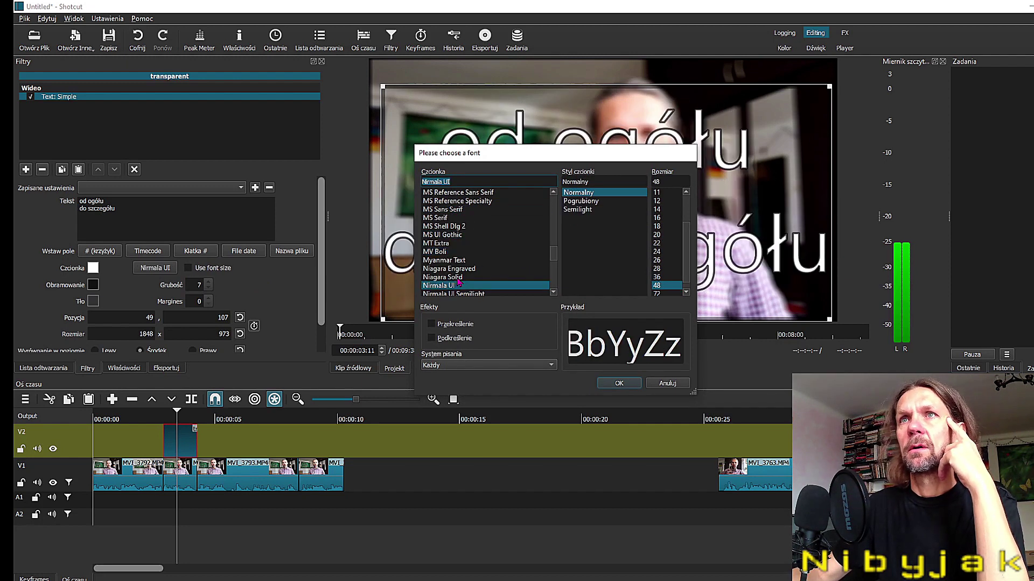
scroll(444, 218, "up", 5)
left_click(436, 201)
scroll(439, 201, "up", 3)
left_click(439, 200)
scroll(447, 195, "up", 2)
left_click(450, 192)
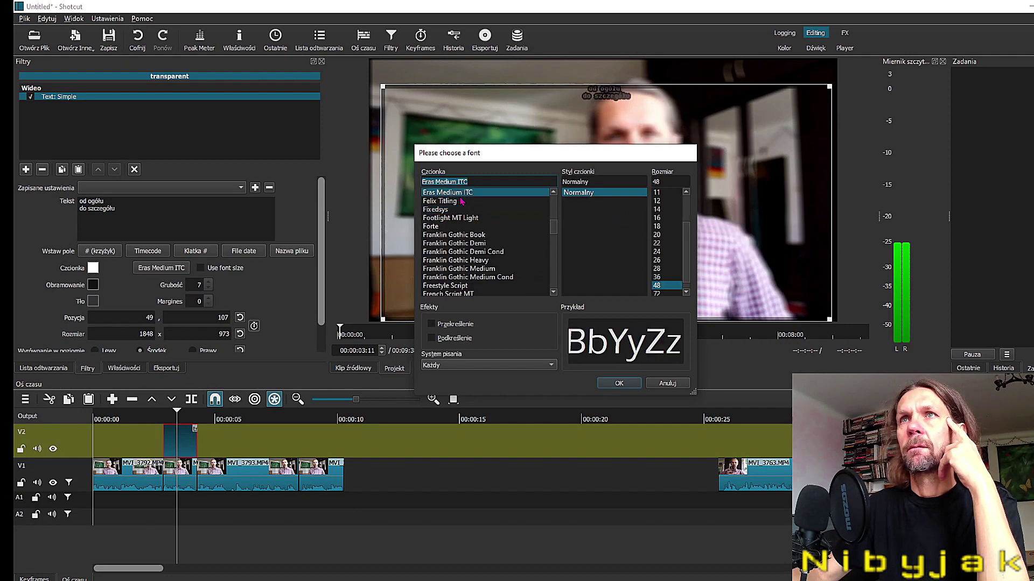
left_click(456, 202)
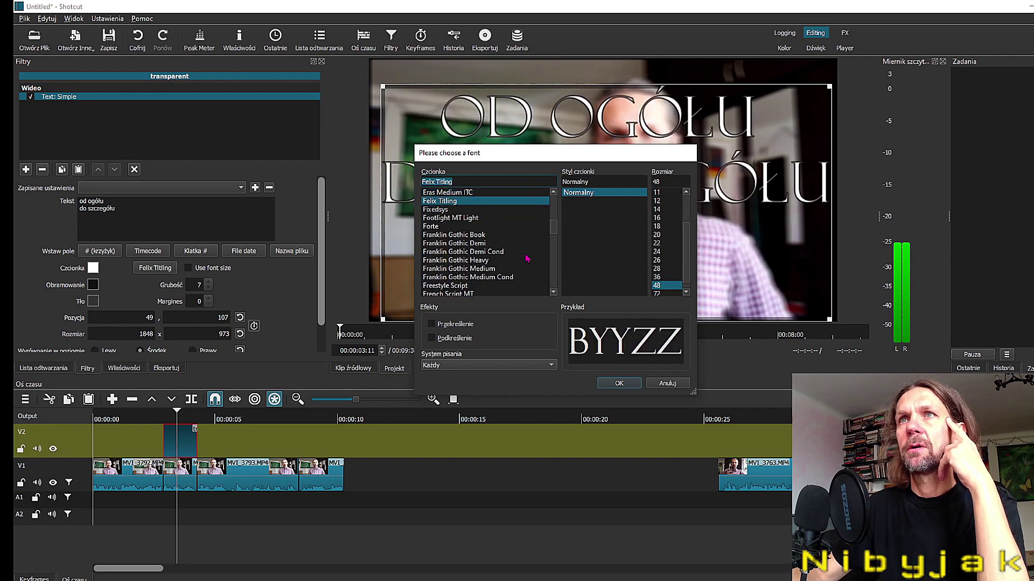
left_click(465, 269)
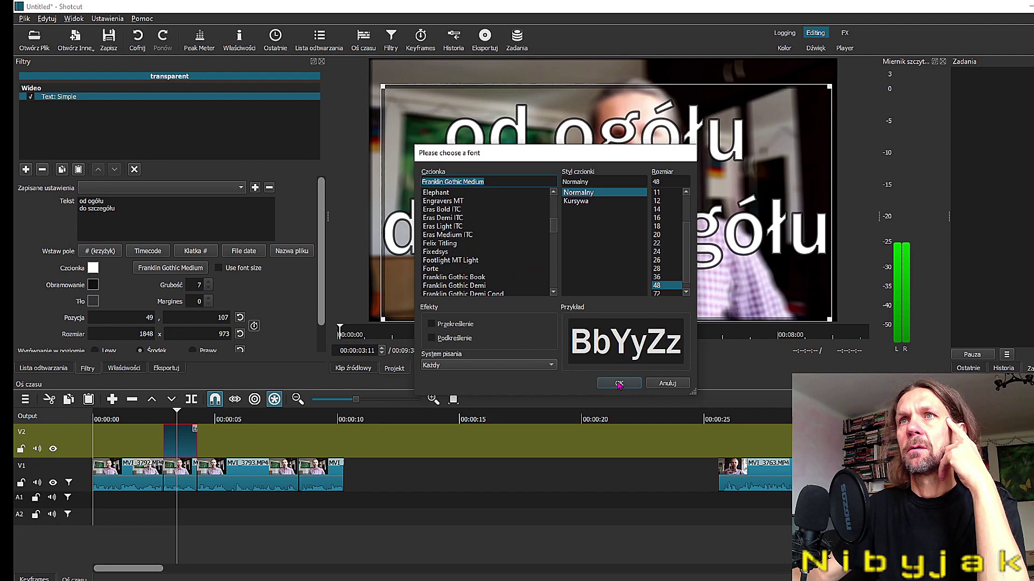
scroll(516, 257, "down", 2)
left_click(515, 261)
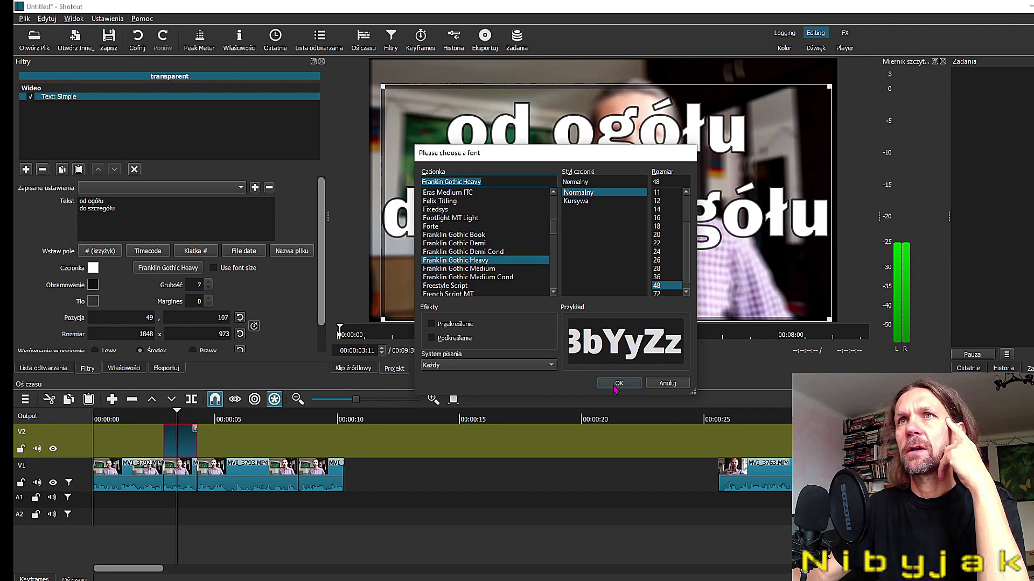
left_click(618, 383)
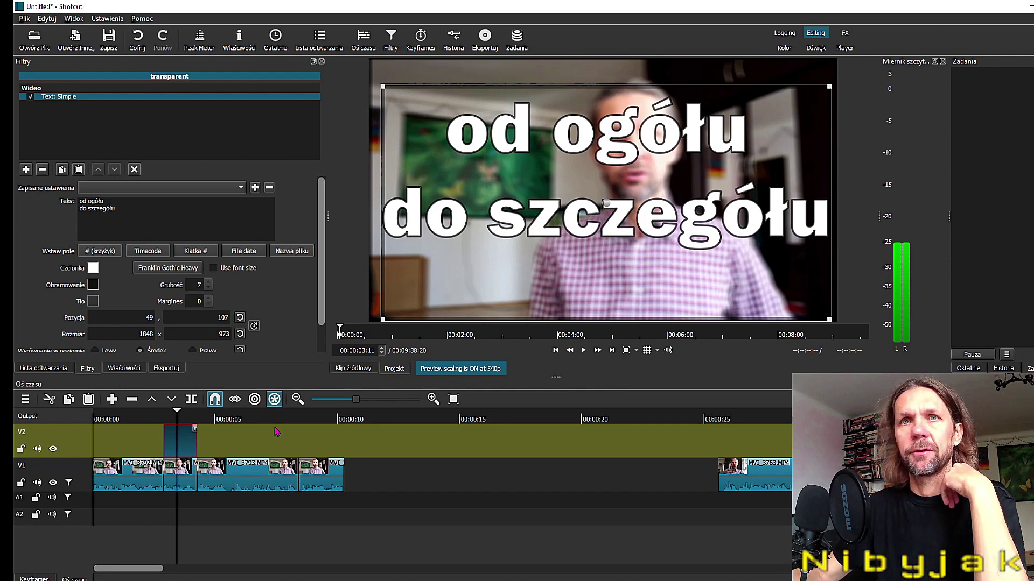
Step: Play the timeline from the start to review the restyled caption
key("Up")
key("space")
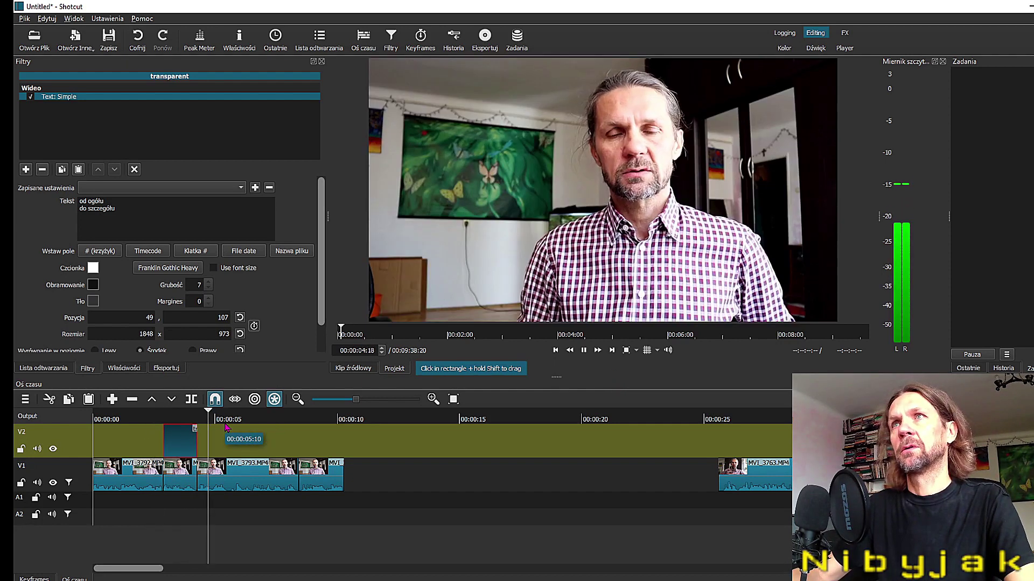
left_click(180, 422)
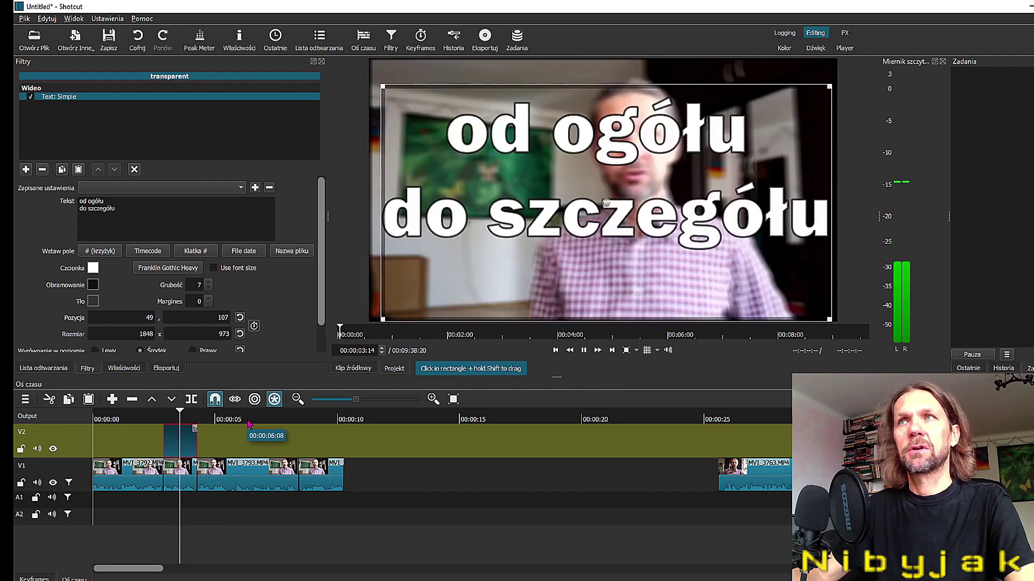
key("space")
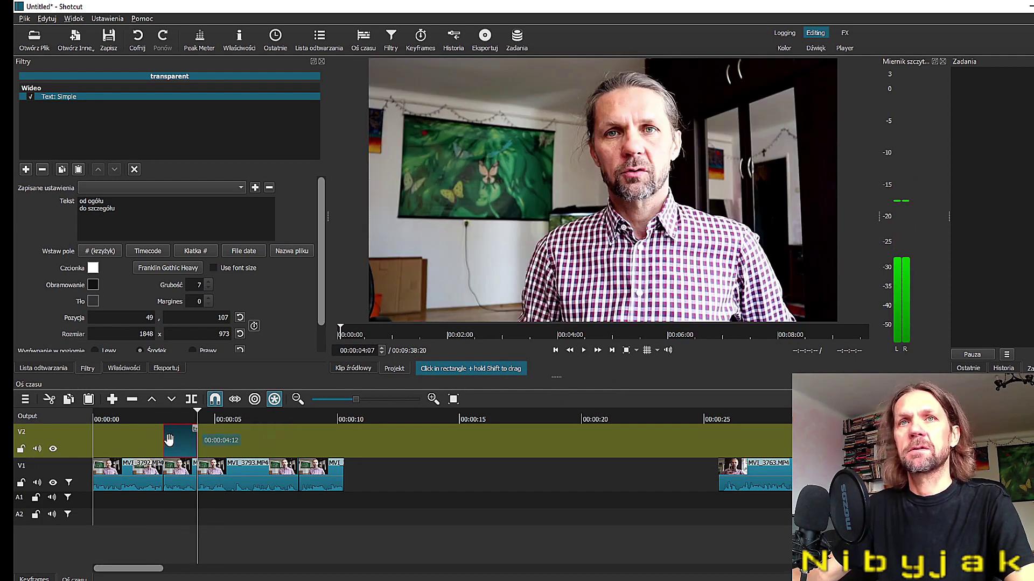
Step: With snapping off, overlap MVI_3769 onto the previous clip to create a transition
left_click(179, 423)
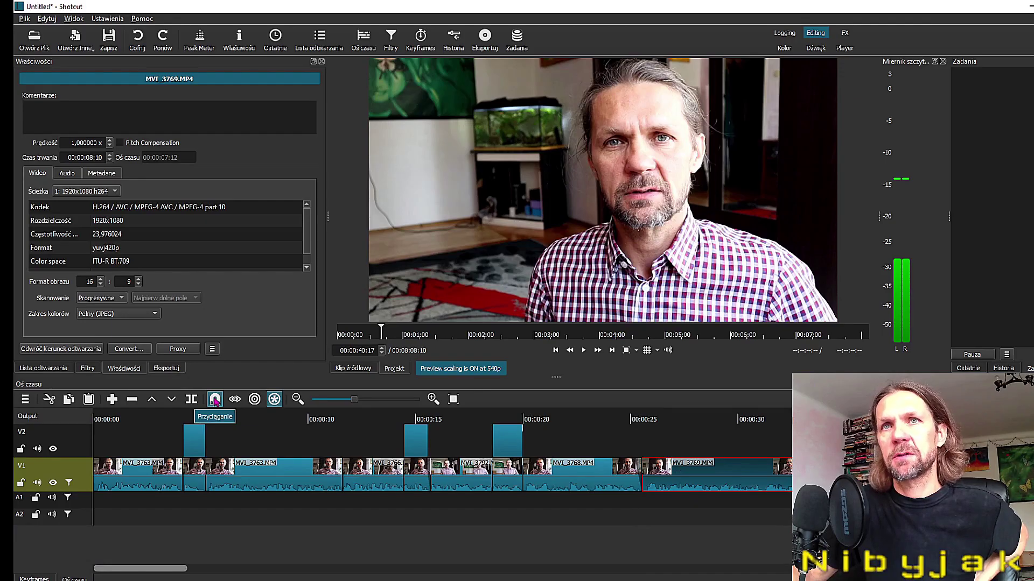
left_click(215, 401)
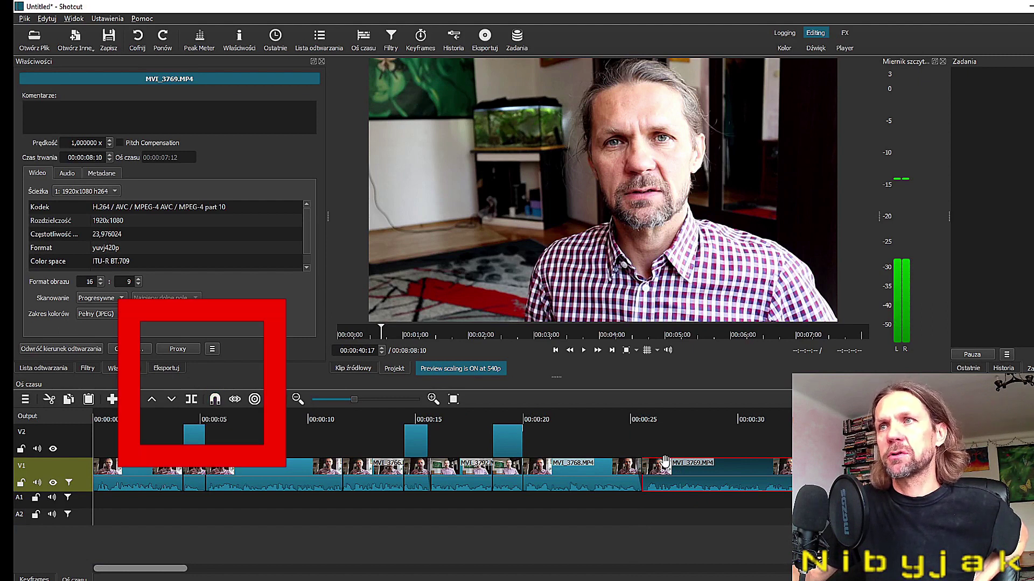
left_click_drag(700, 483, 692, 486)
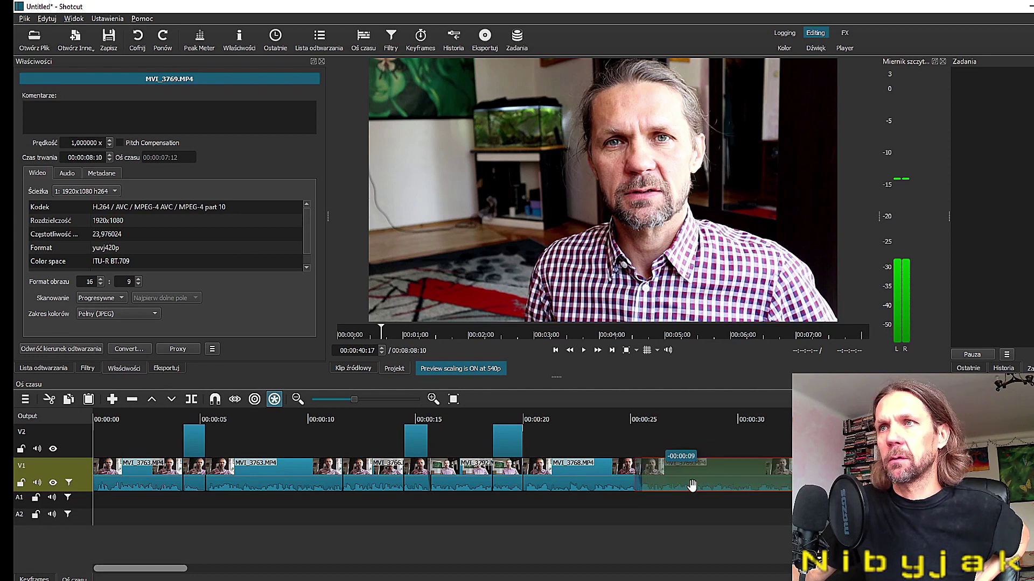
left_click_drag(643, 425, 638, 449)
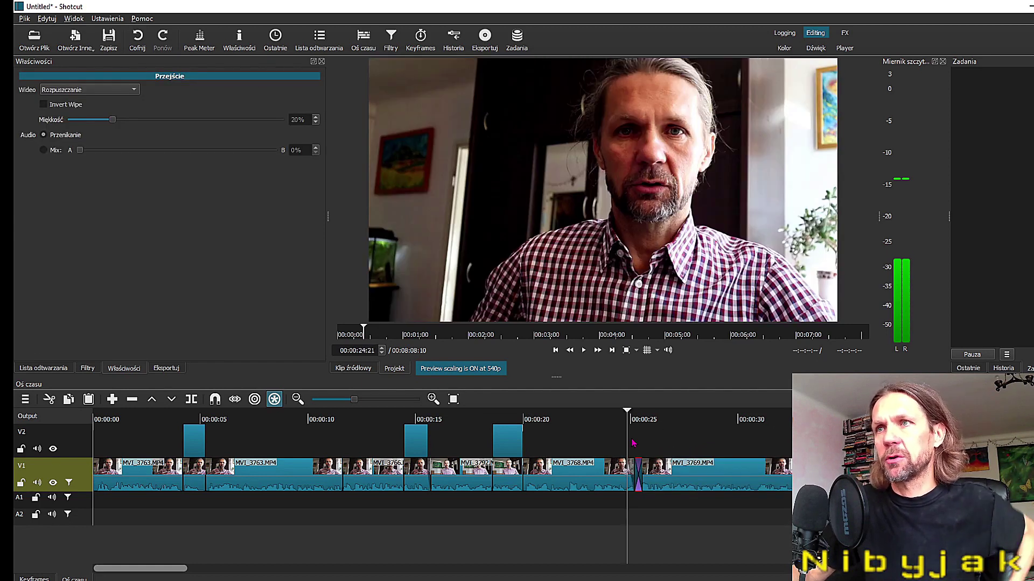
key("space")
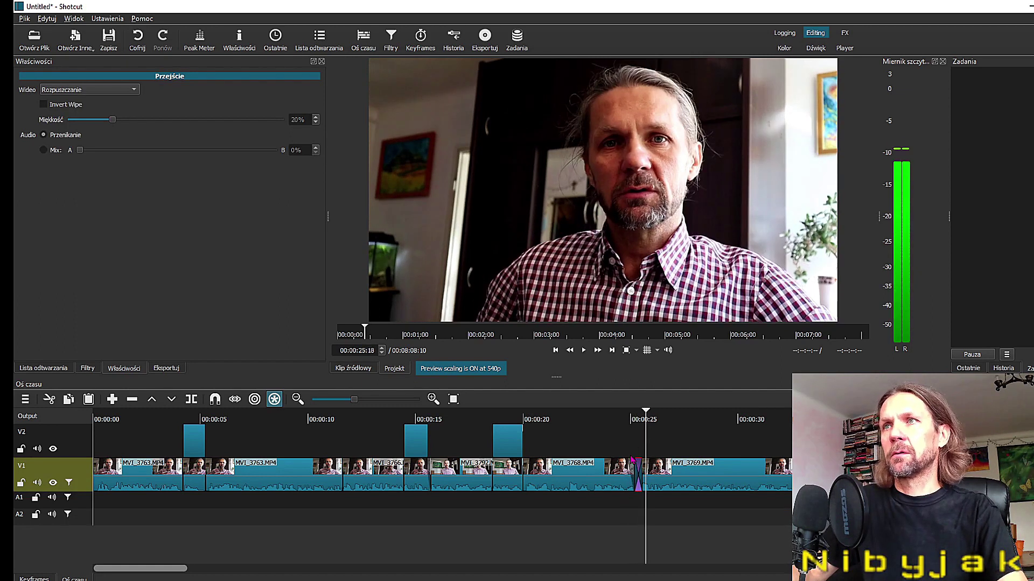
left_click(638, 438)
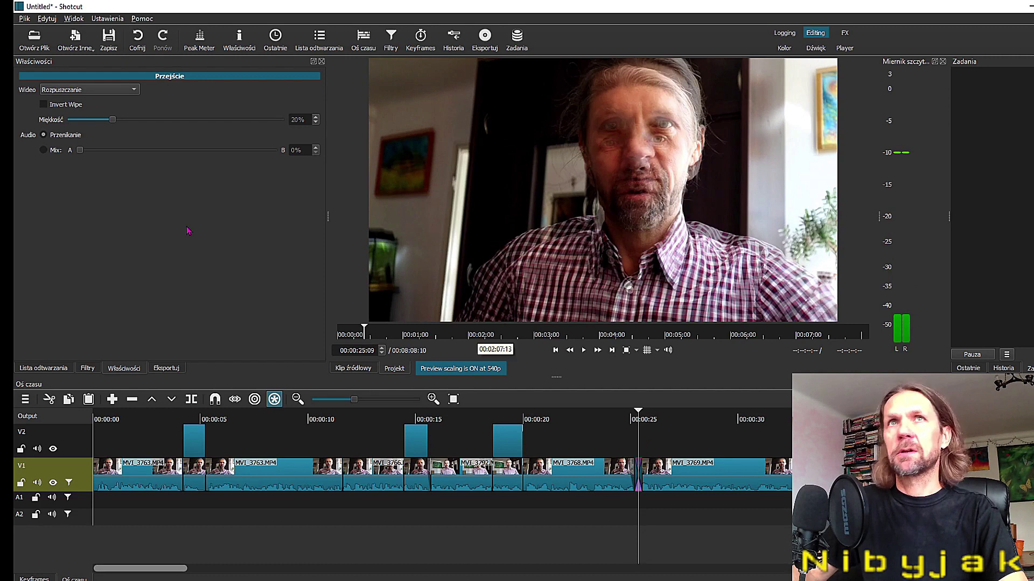
Step: Set the transition to Matrix Waterfall Horizontal and play through it
left_click(44, 370)
left_click(124, 371)
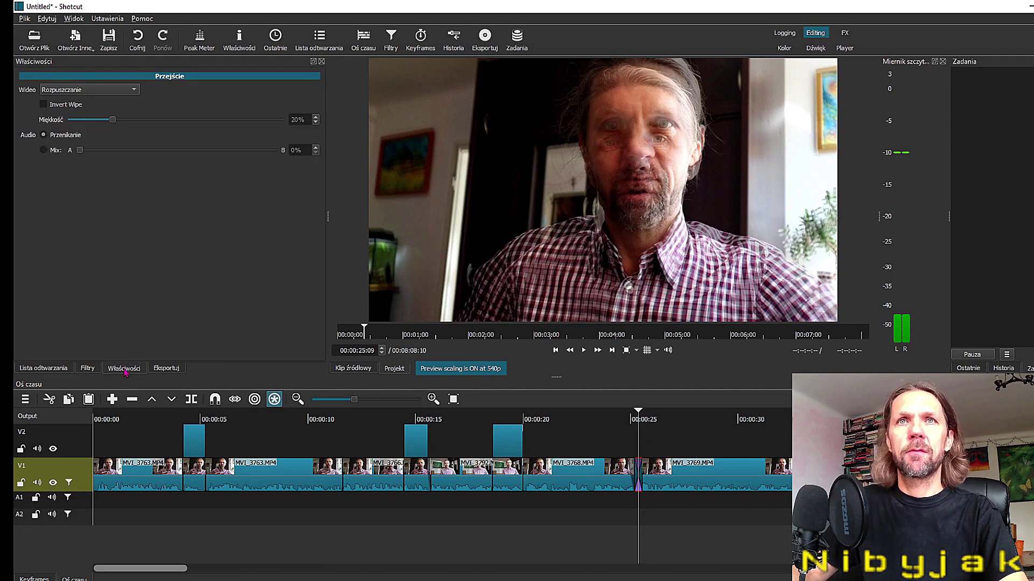
left_click(89, 90)
left_click(77, 209)
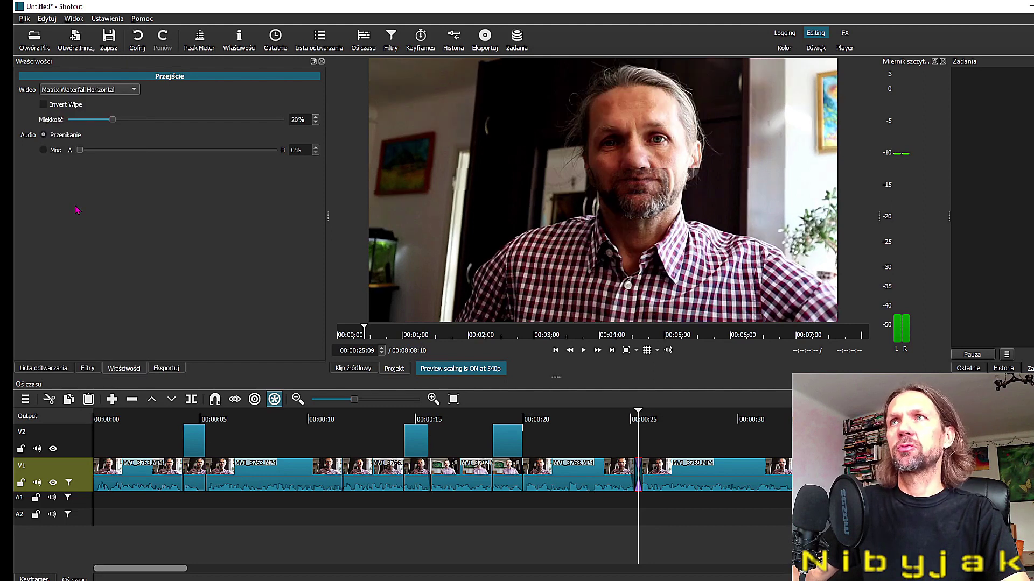
left_click(625, 443)
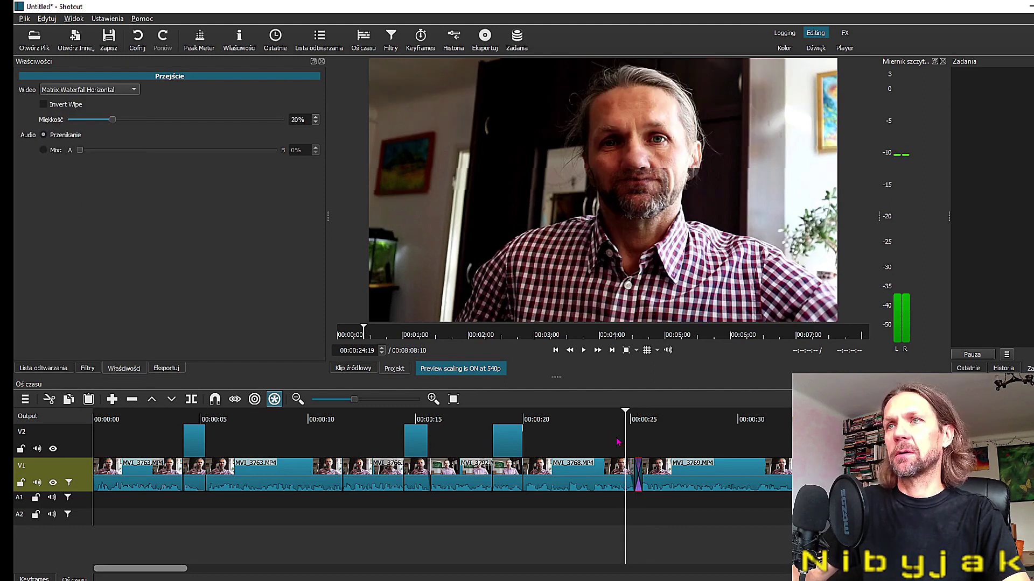
key("space")
key("space")
left_click(639, 440)
left_click(638, 438)
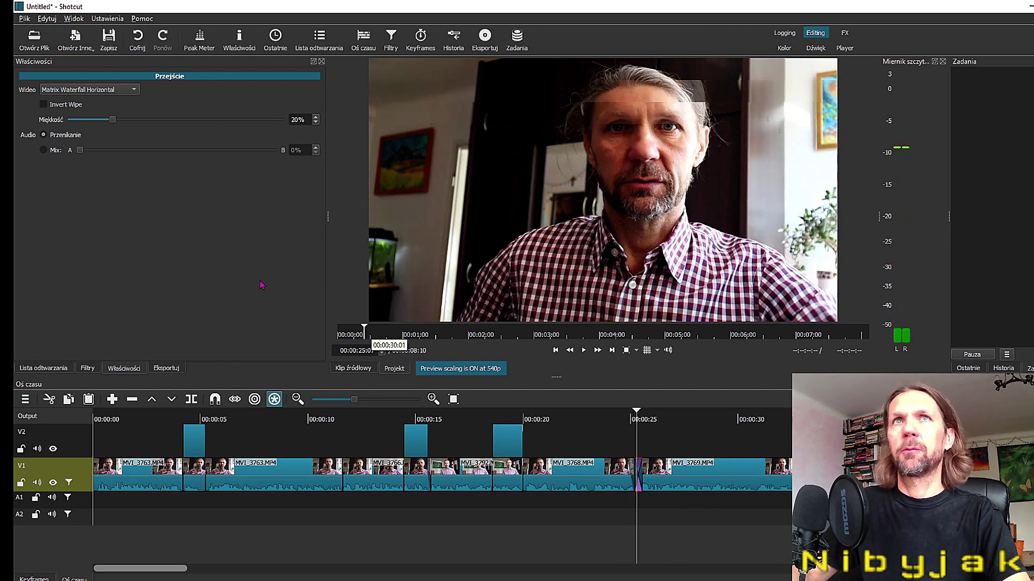
Step: Switch the transition to Matrix Snake Vertical and play it back
left_click(112, 89)
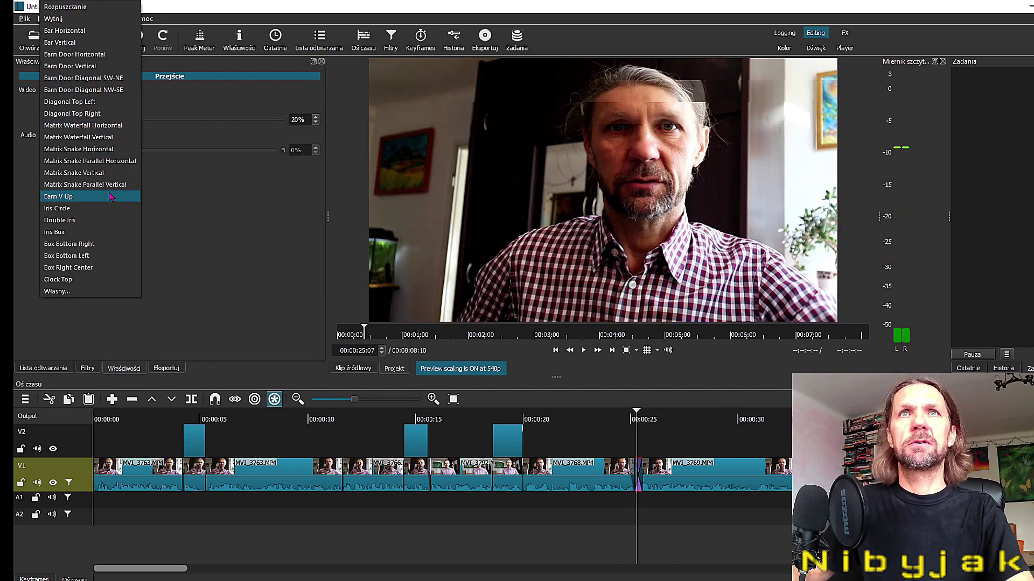
left_click(100, 173)
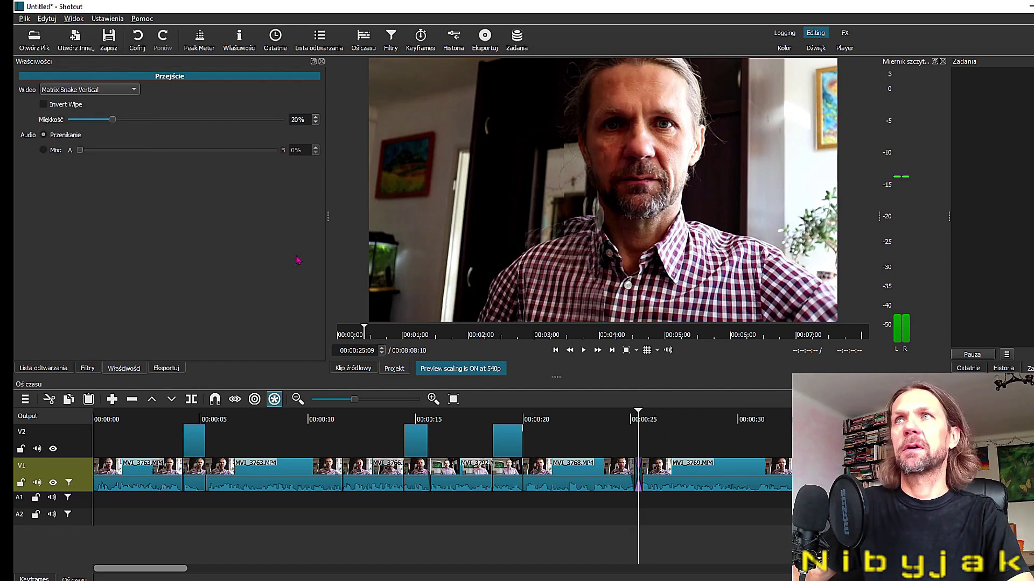
key("space")
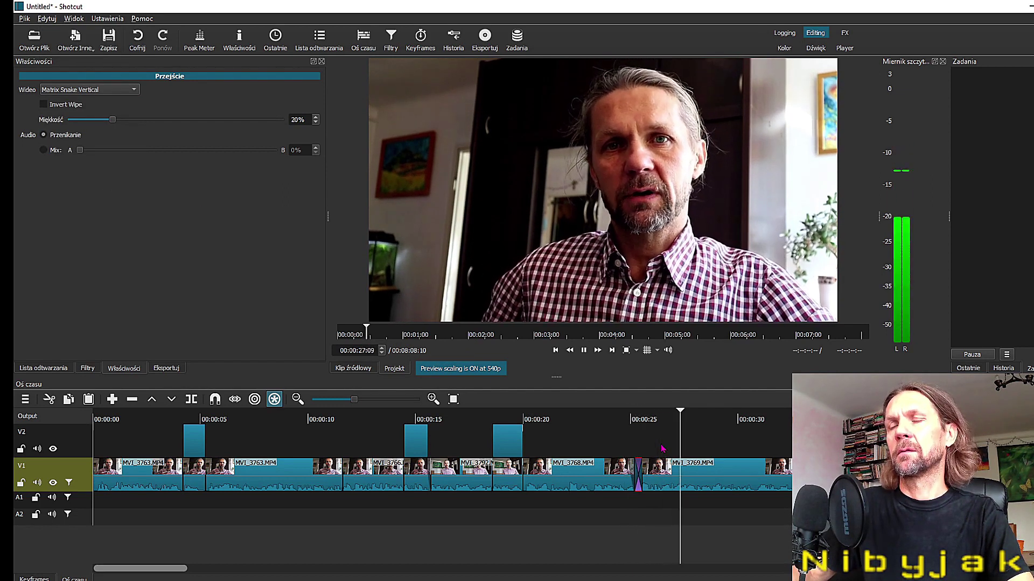
key("space")
key("Up")
Step: Add a 360: Transform filter to the transition with yaw around -80 degrees and preview
left_click(87, 368)
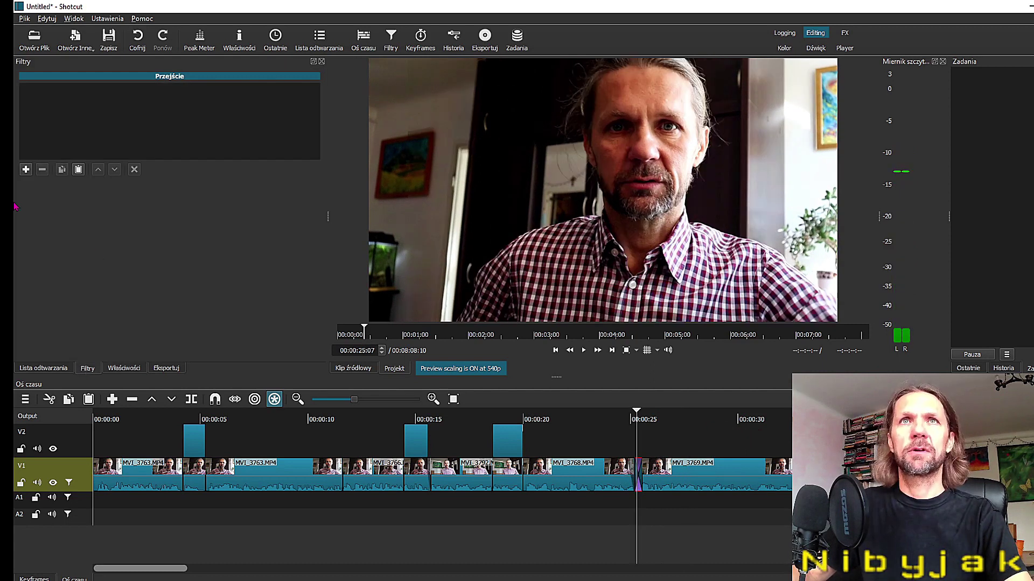
left_click(25, 170)
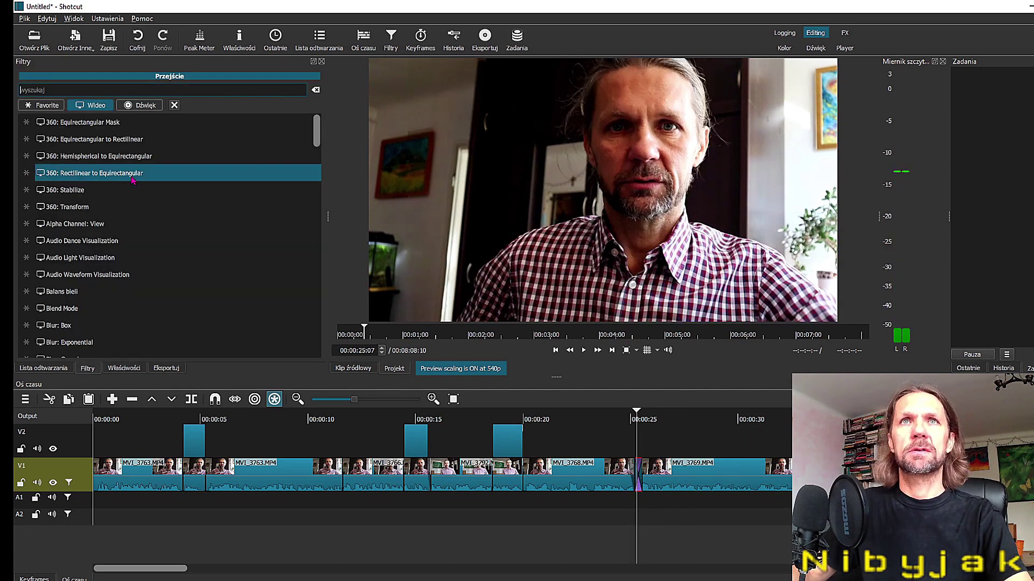
left_click(88, 209)
mouse_move(149, 228)
left_mouse_down()
mouse_move(130, 224)
mouse_move(144, 241)
left_mouse_up()
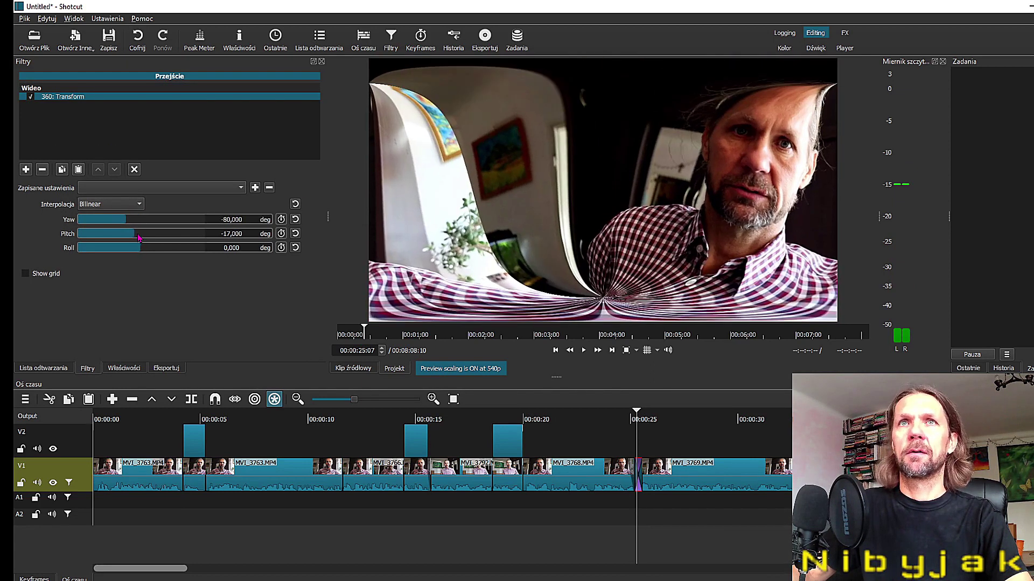
left_click(637, 446)
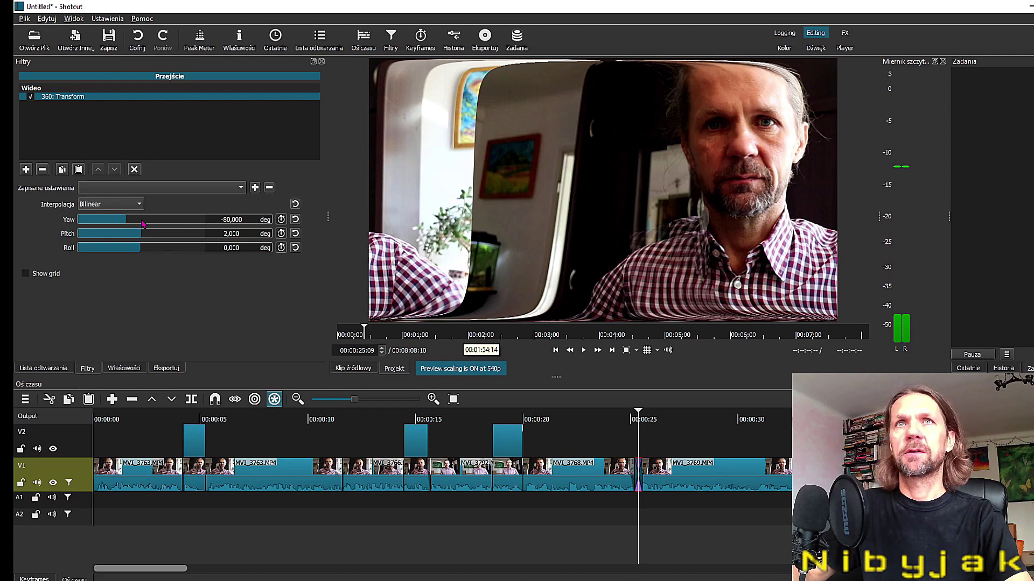
left_click(295, 233)
key("Right")
key("Right")
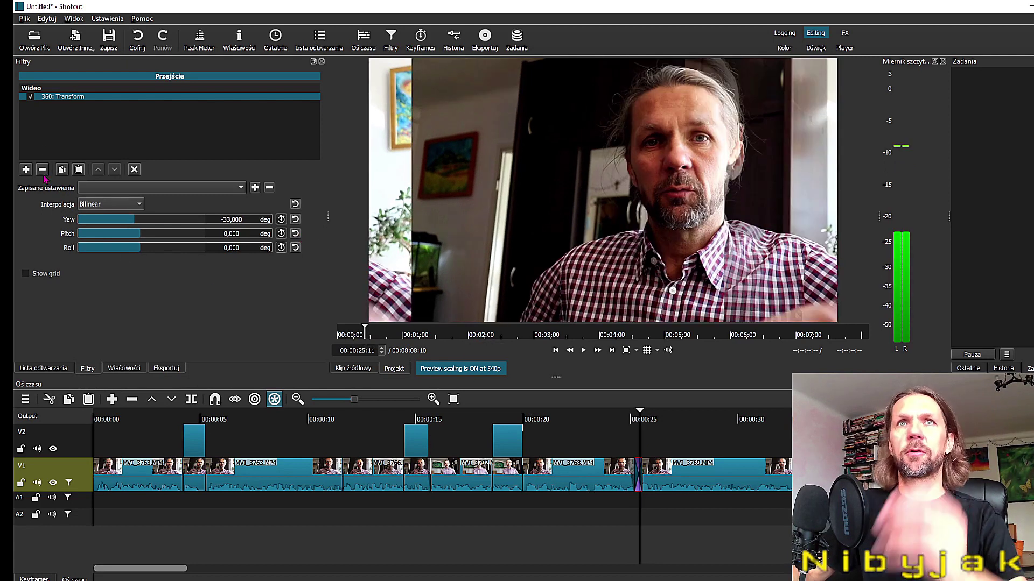
Step: Remove the 360: Transform filter and replay the transition
left_click(42, 169)
left_click(623, 440)
key("space")
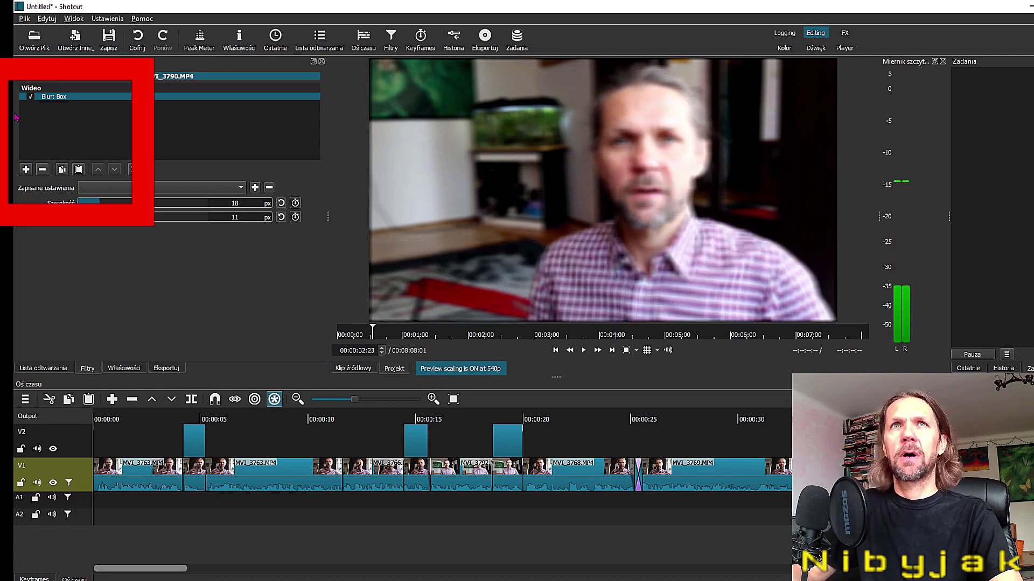
Step: Play MVI_3790 with its Box blur switched off, then turn the blur back on
left_click(31, 97)
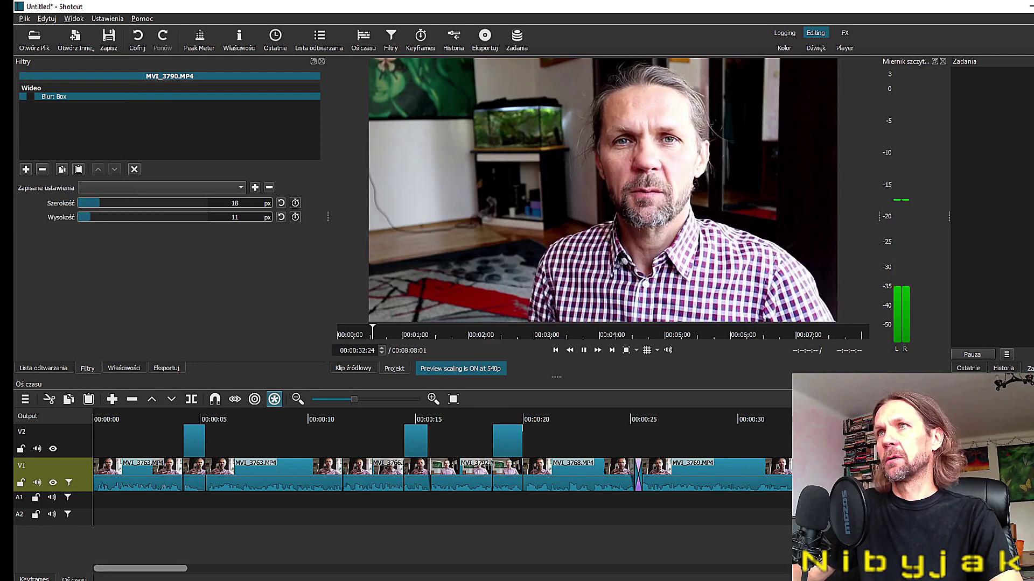
key("space")
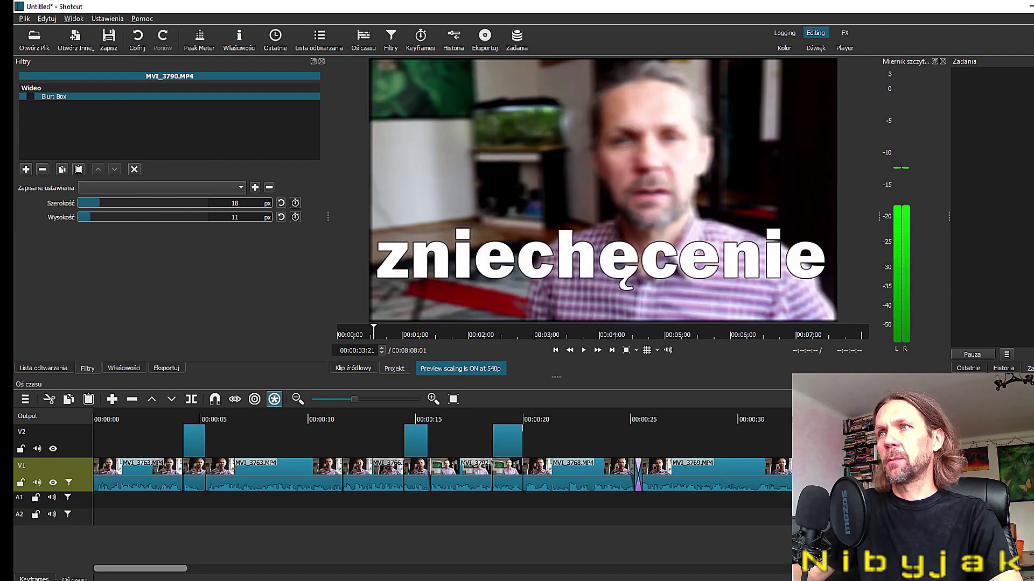
left_click(24, 97)
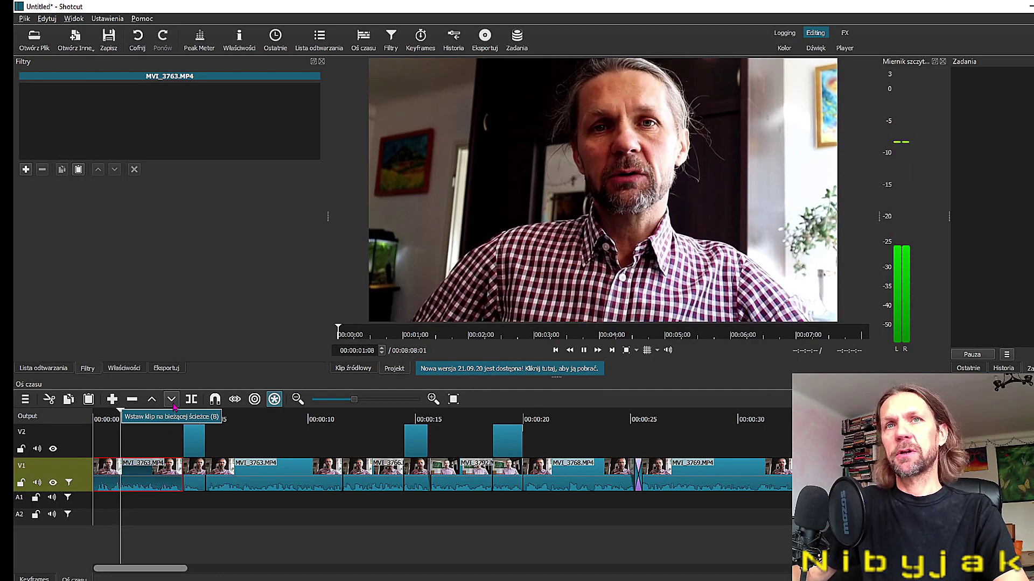
Step: Add a Size, Position & Rotate filter to the first MVI_3763 clip and play it
key("space")
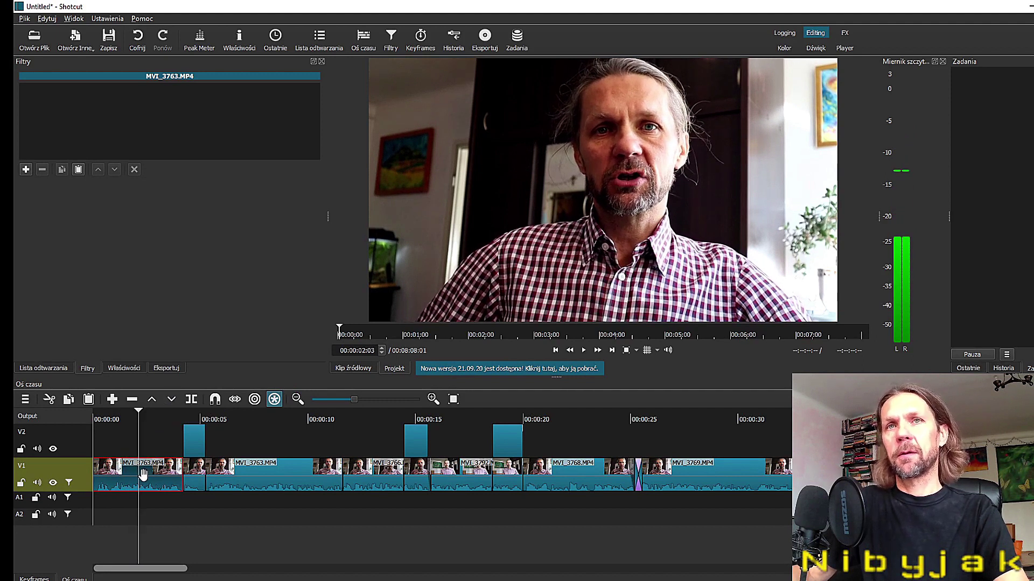
left_click(132, 450)
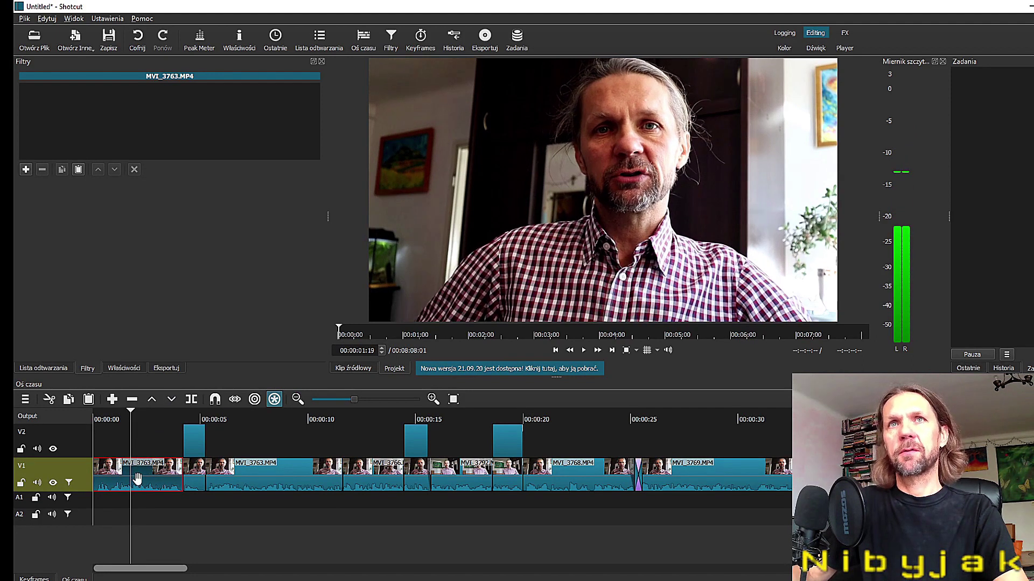
left_click(25, 169)
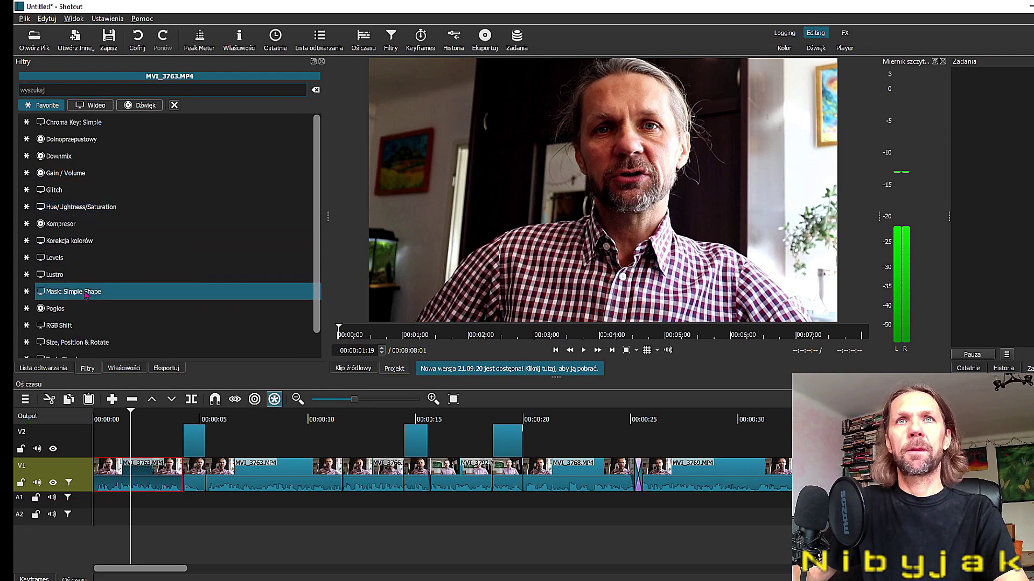
left_click(81, 344)
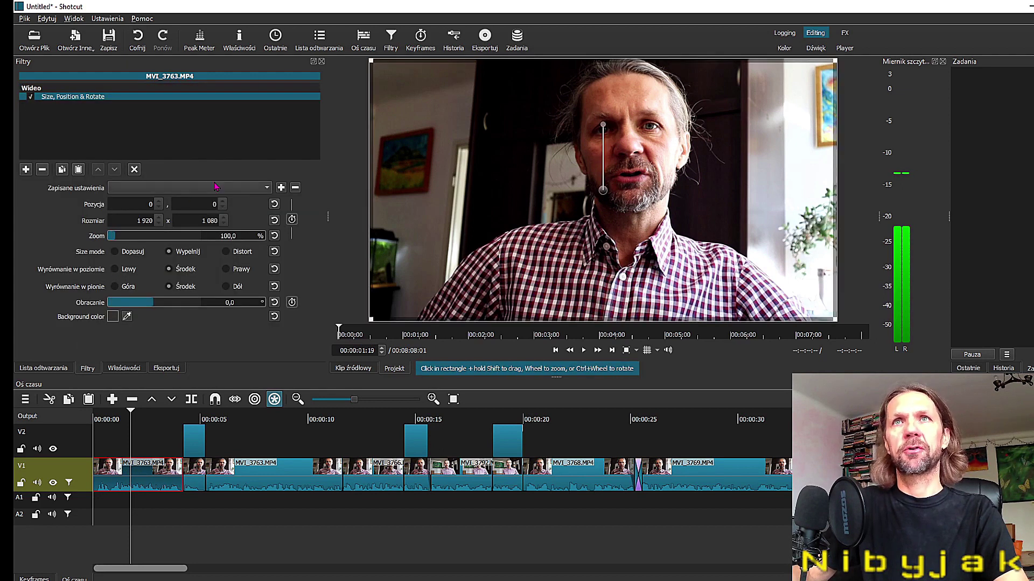
left_click(111, 448)
key("space")
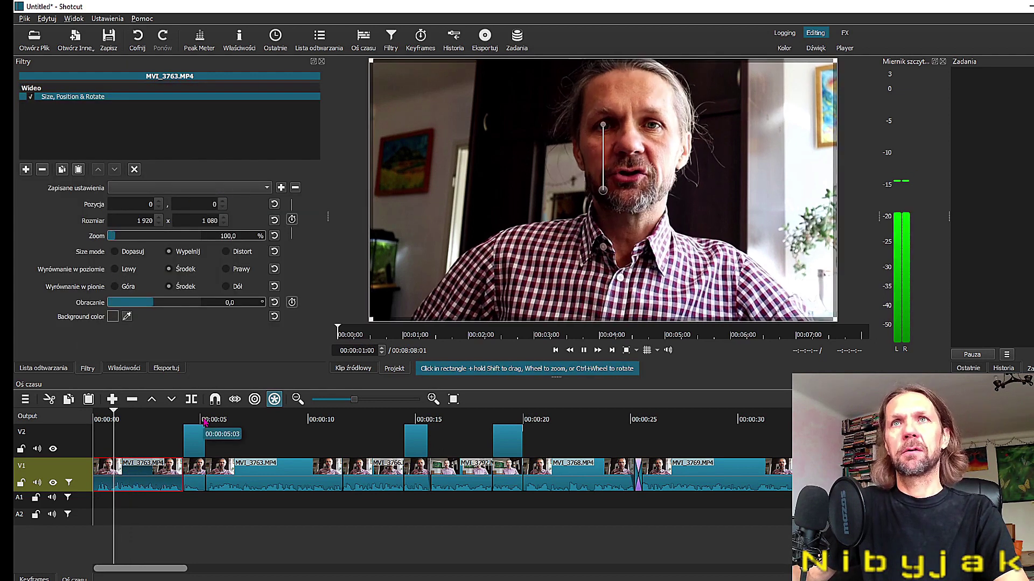
Step: Apply the Slow Move Right saved preset to the clip and preview it
left_click(253, 188)
scroll(167, 296, "down", 2)
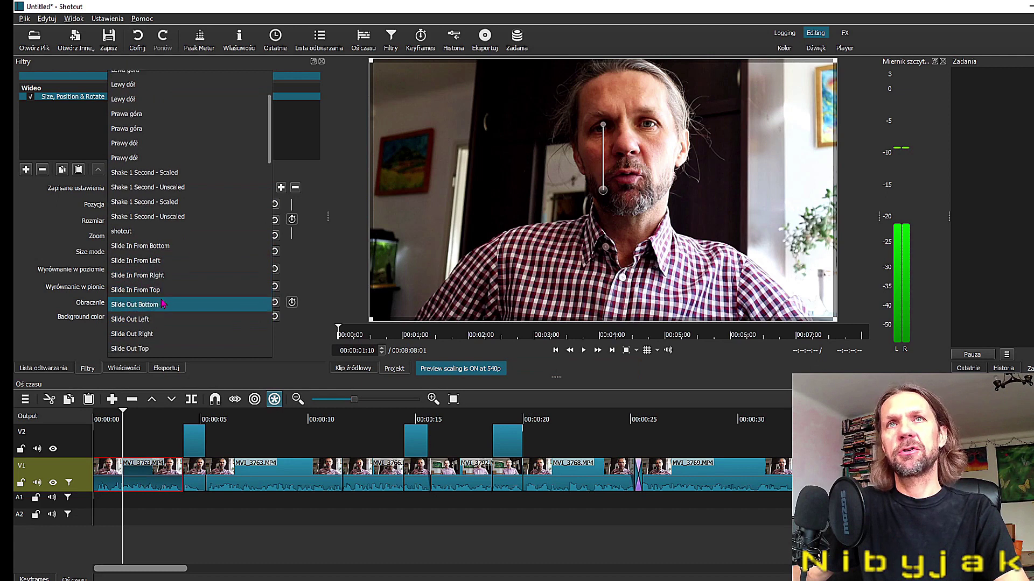
scroll(160, 307, "down", 2)
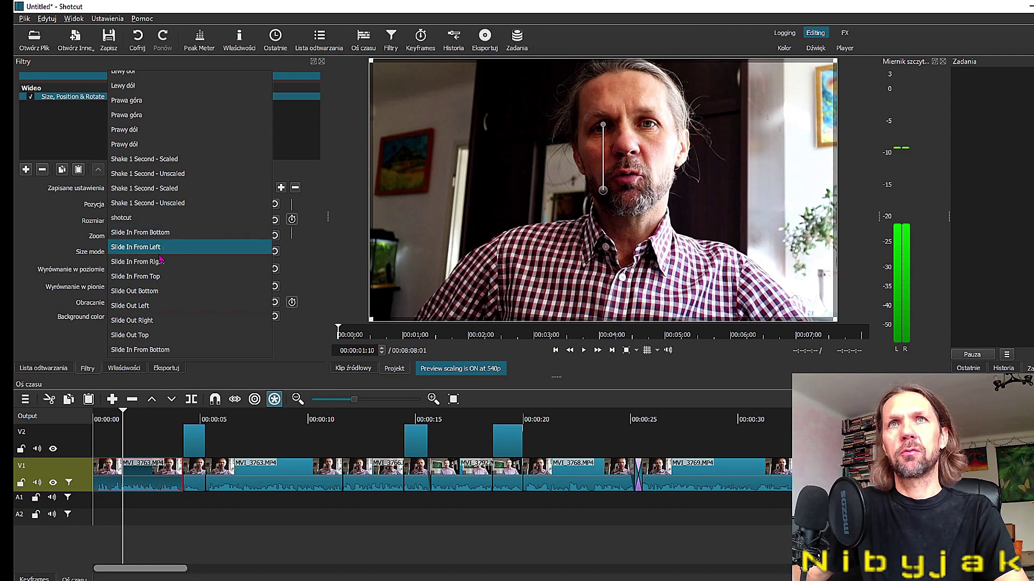
scroll(161, 258, "down", 1)
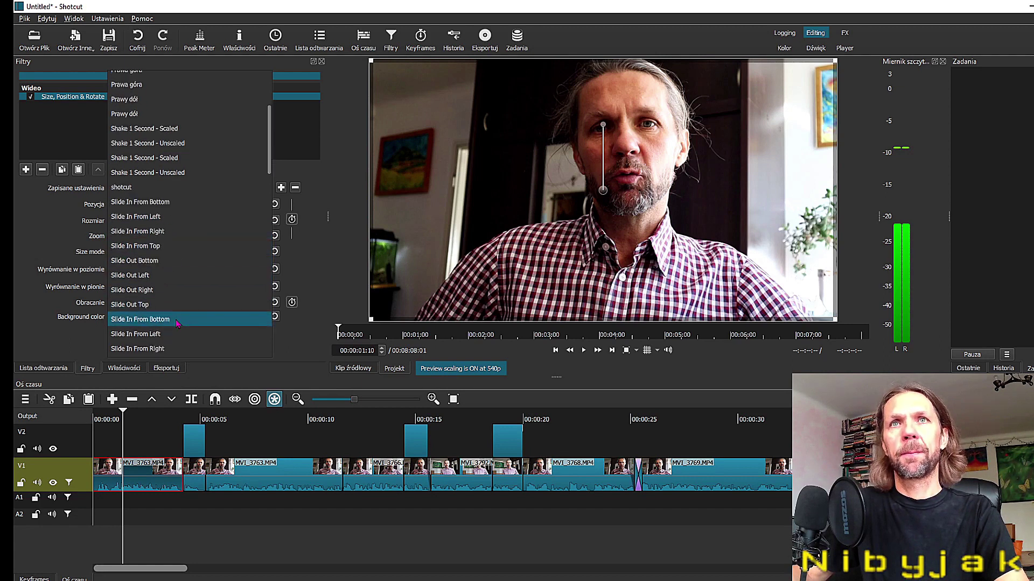
scroll(178, 323, "down", 2)
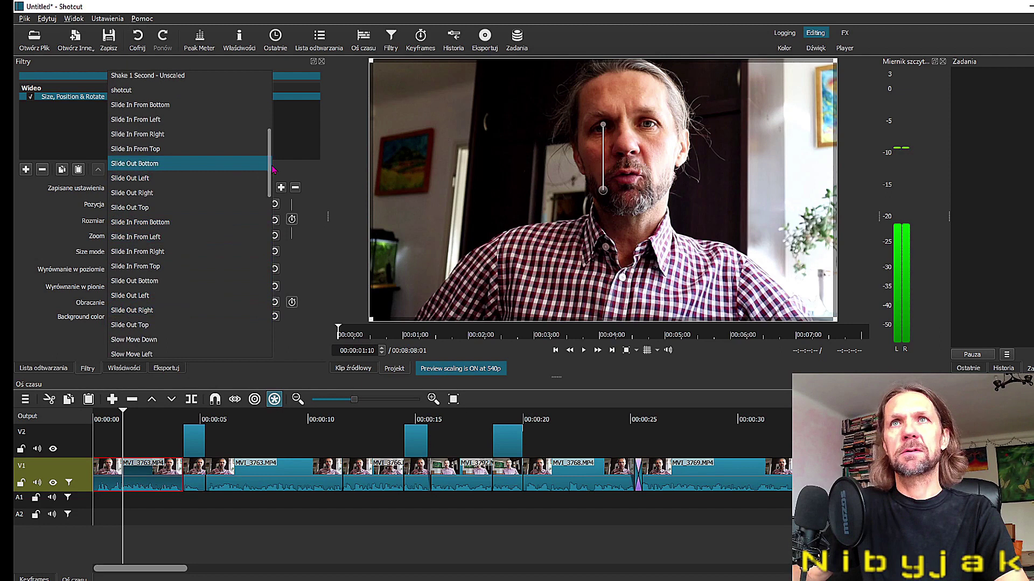
left_click_drag(269, 173, 276, 231)
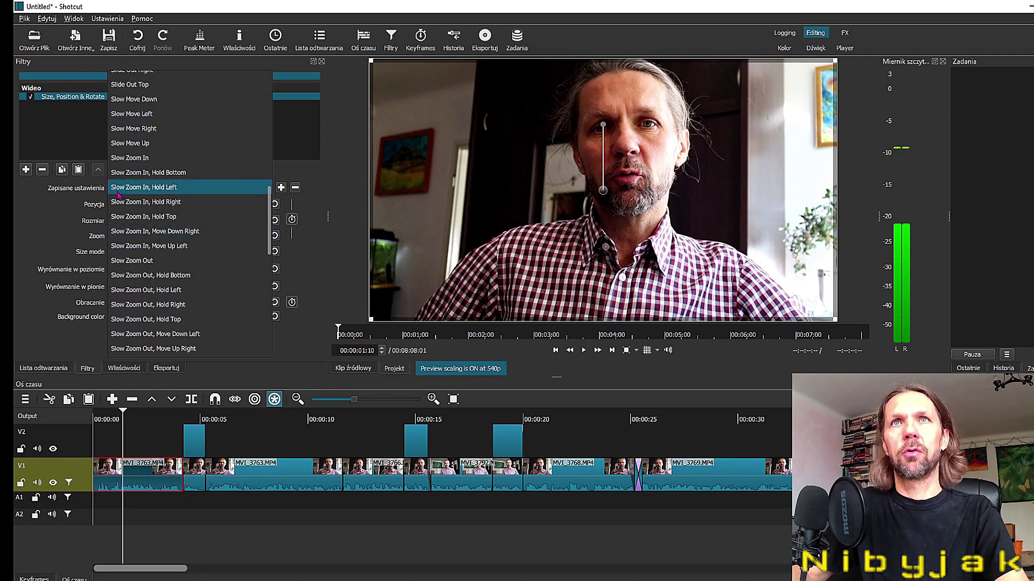
left_click(157, 131)
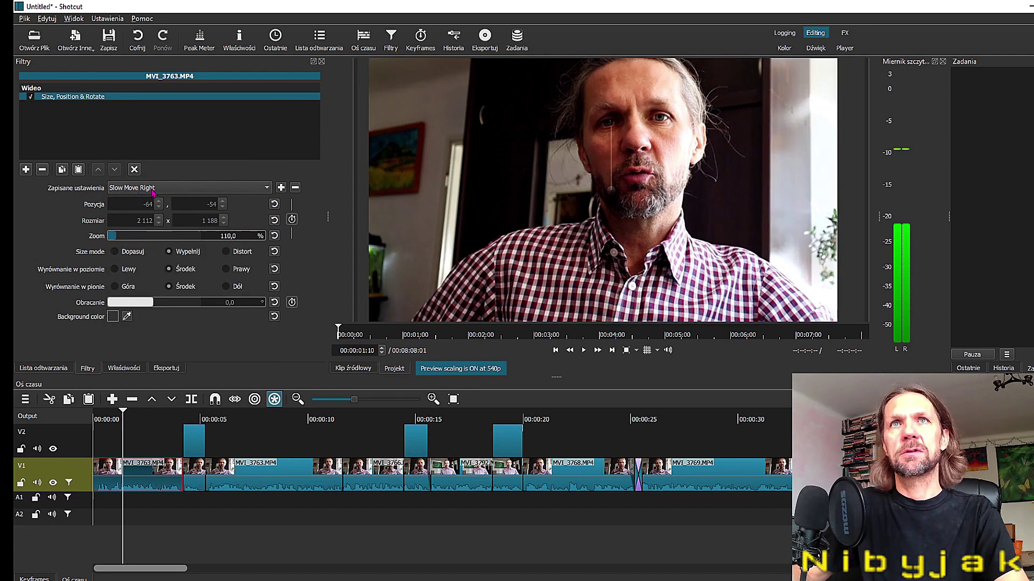
key("space")
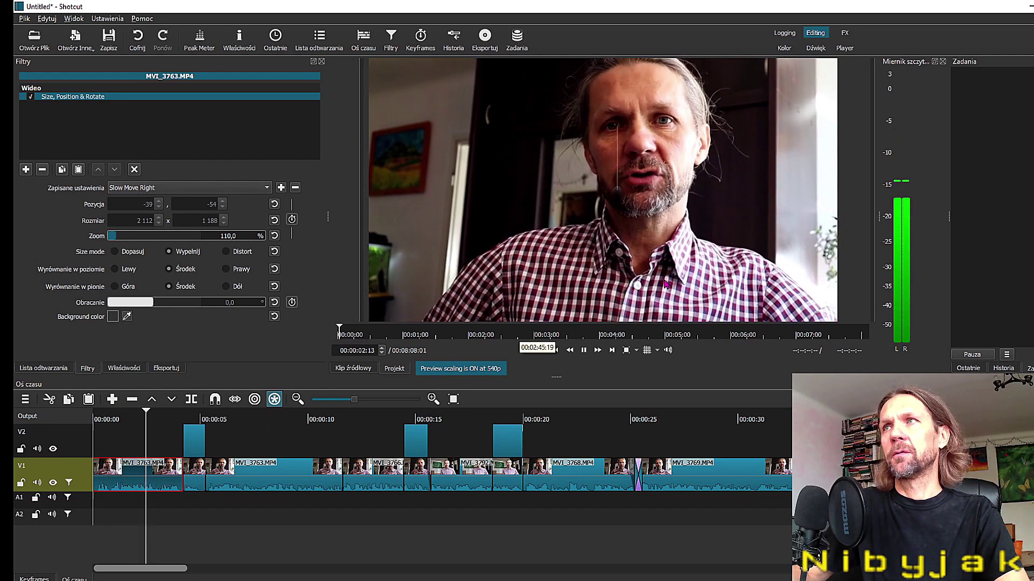
key("space")
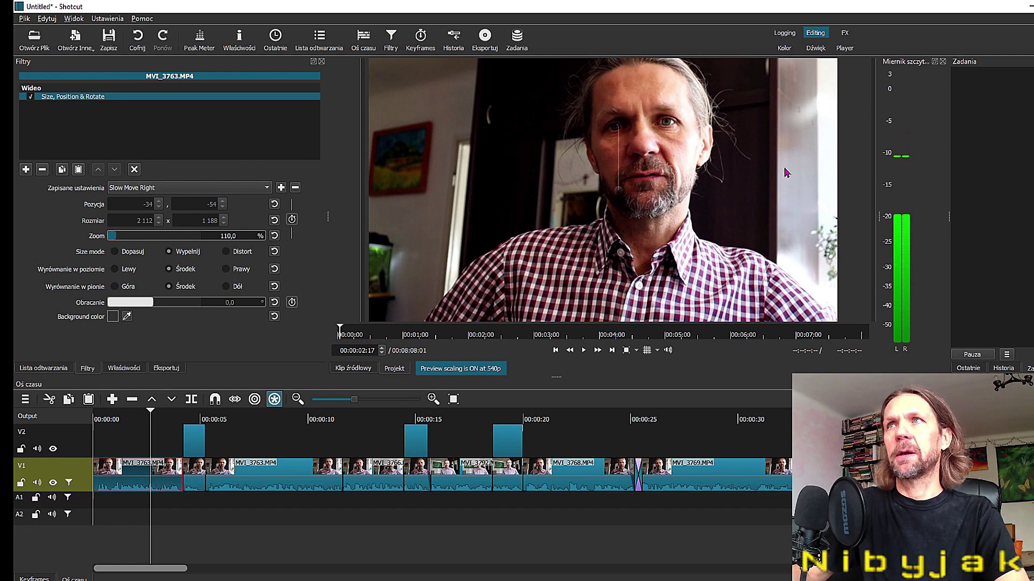
key("space")
key("space")
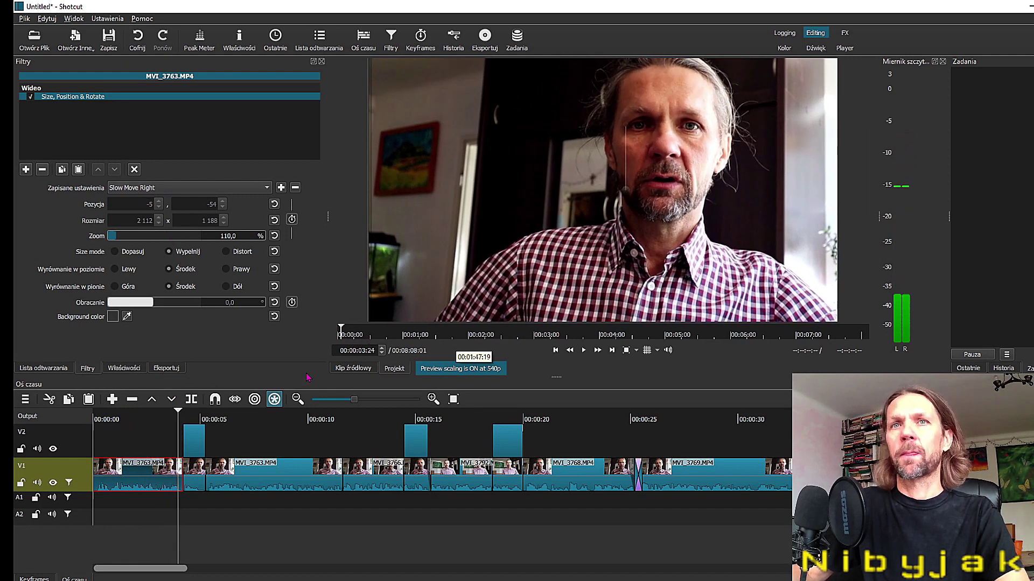
Step: Switch the motion to the Slow Zoom Out preset and preview it from the start
left_click(189, 188)
left_click(171, 215)
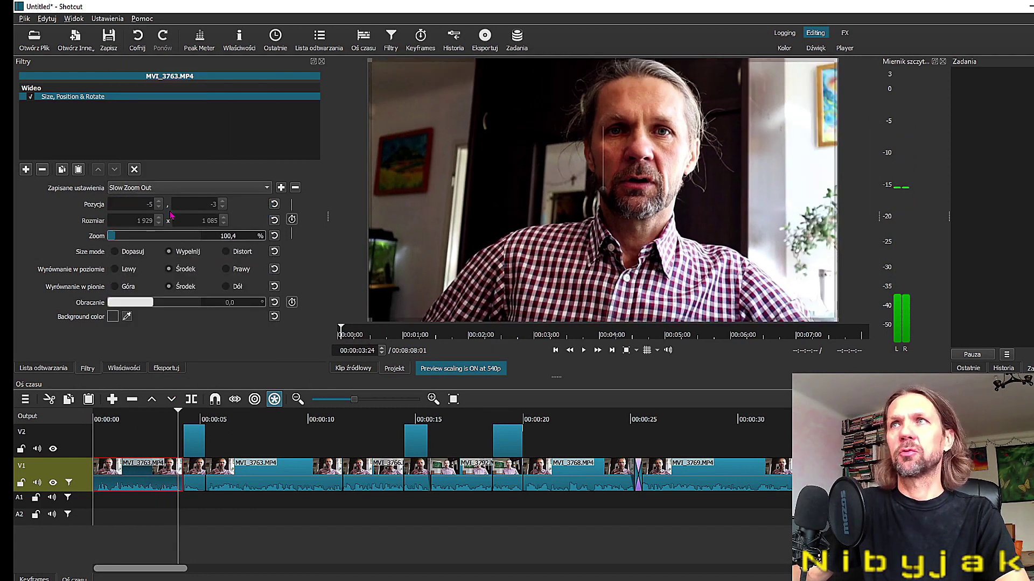
key("Home")
key("space")
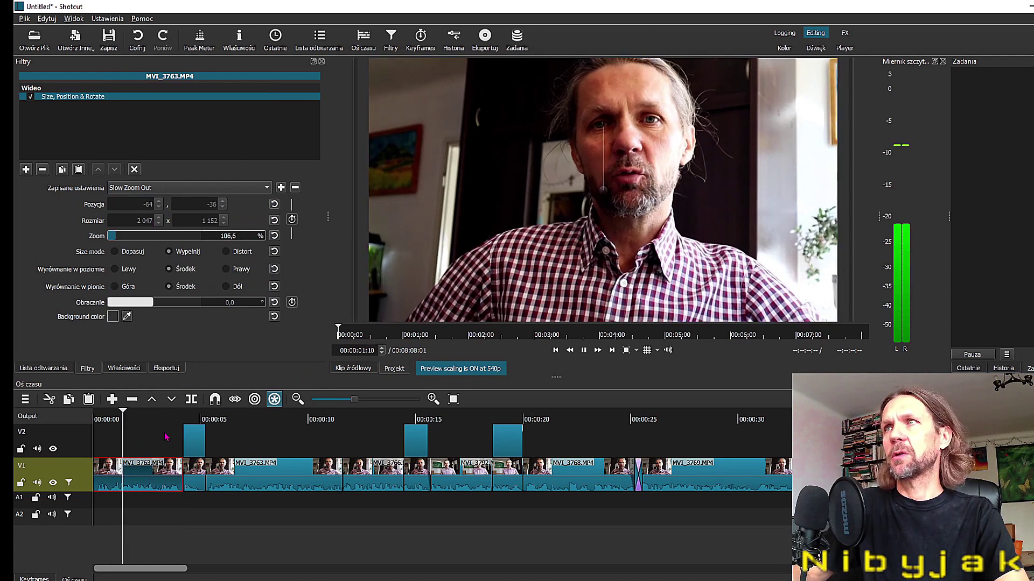
key("space")
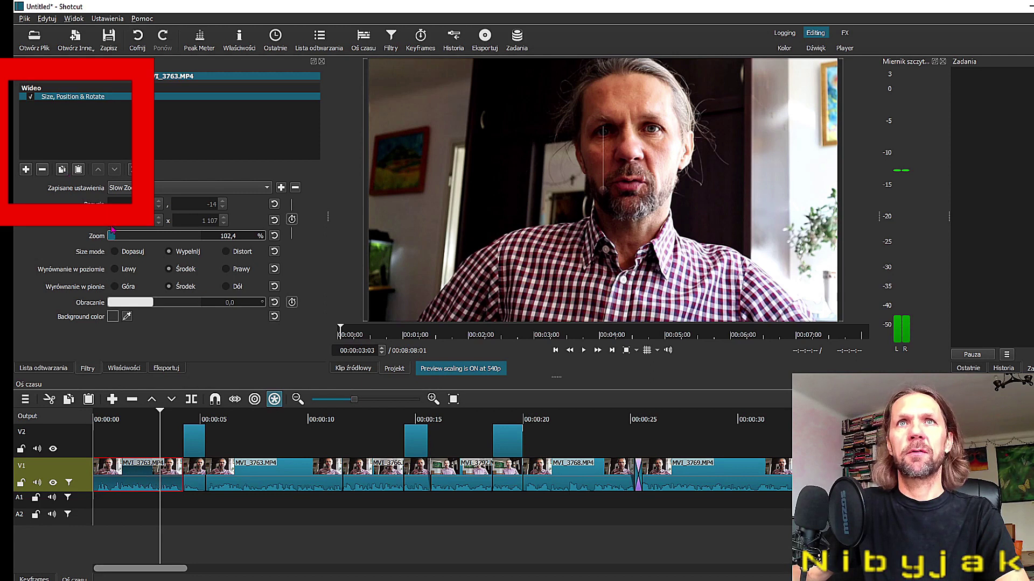
Step: Paste the copied motion filter onto the MVI_3766 clip
left_click(214, 419)
key("space")
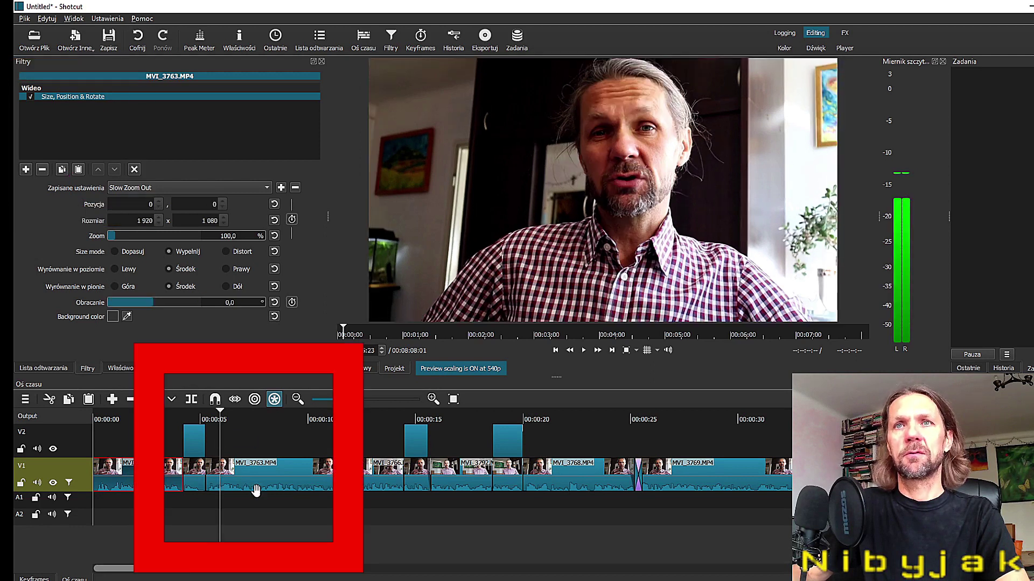
left_click(256, 490)
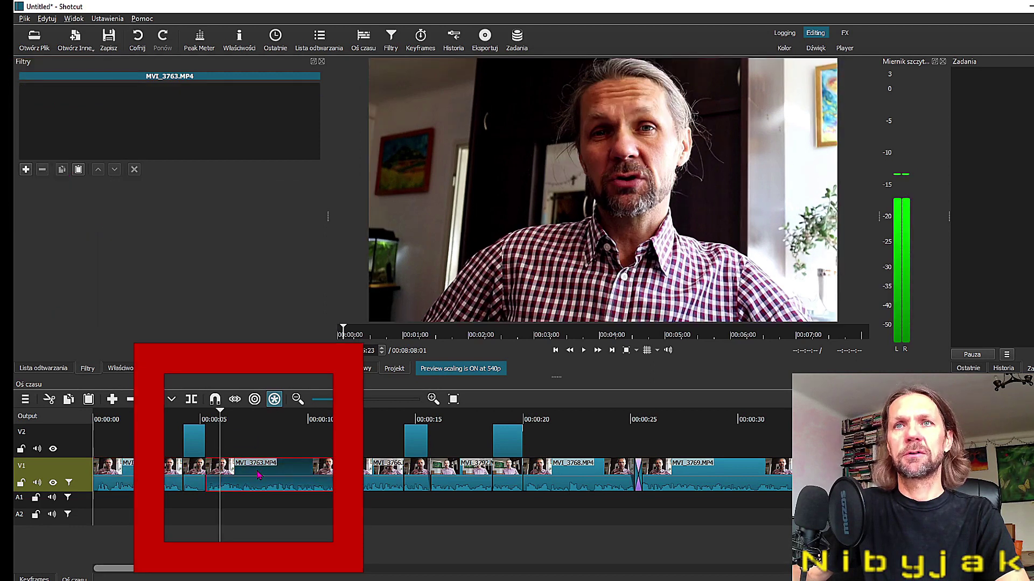
left_click(328, 419)
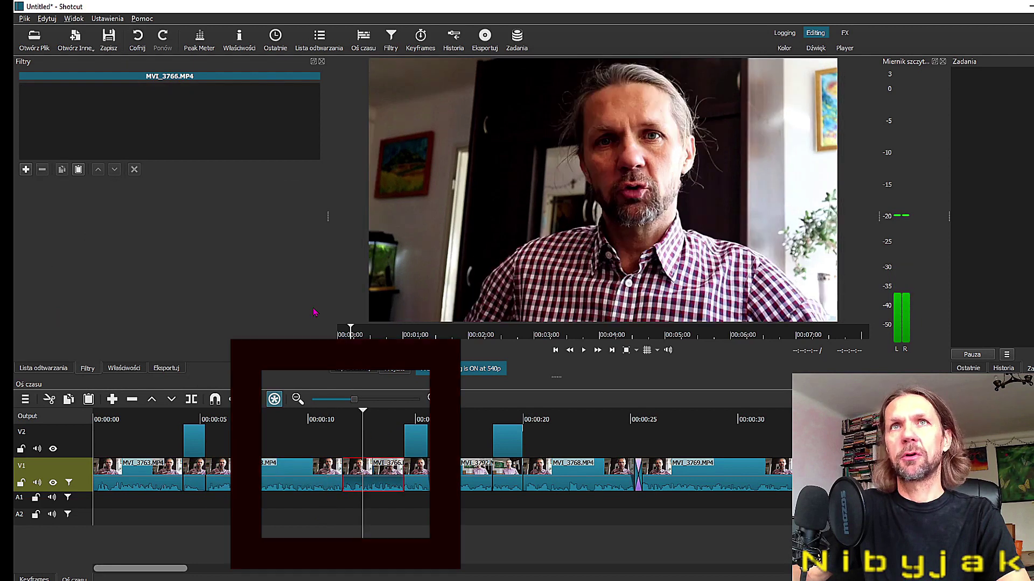
left_click(78, 170)
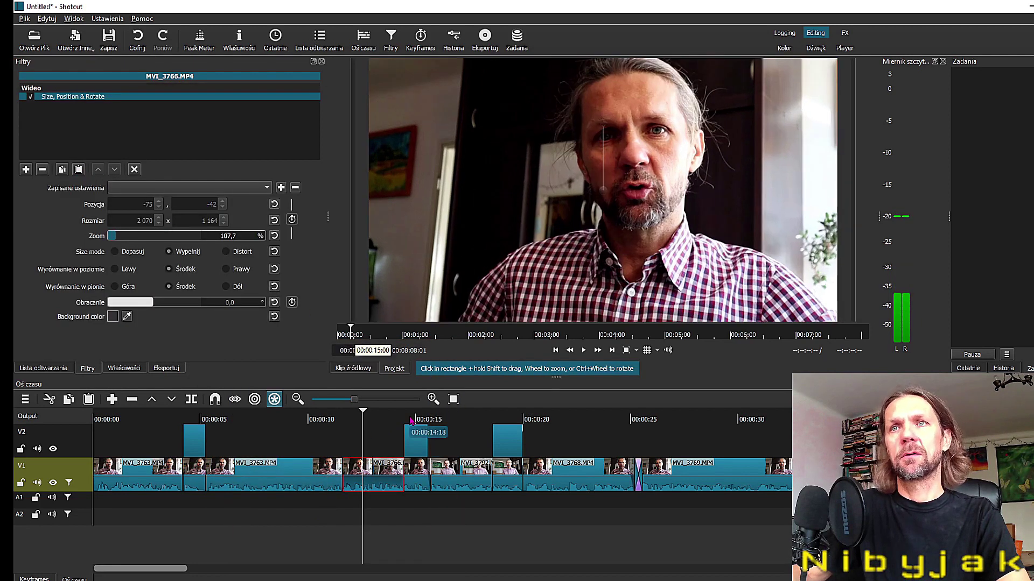
left_click(549, 468)
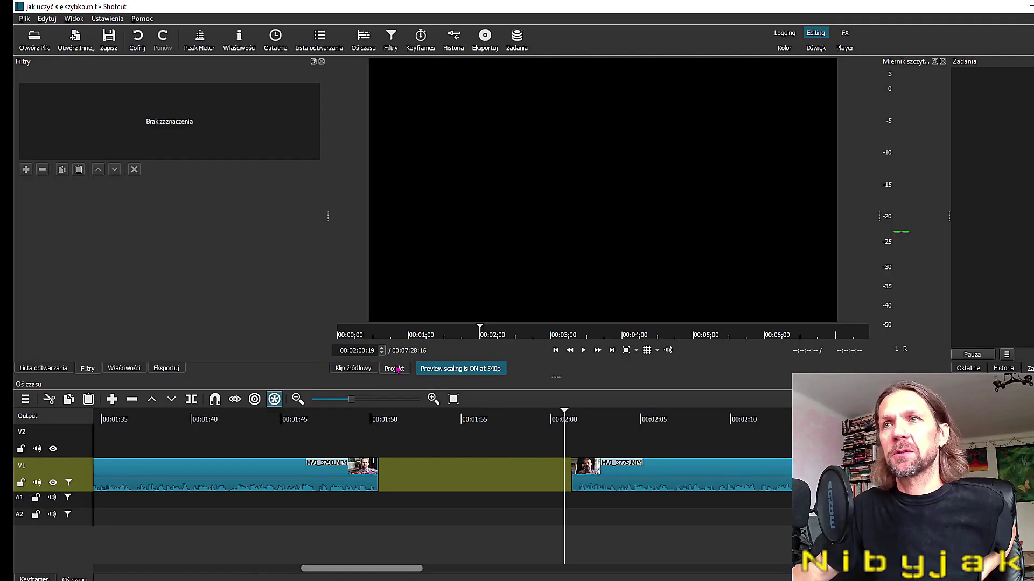
Step: Preview the gap around 00:02:00 and save the jak uczyć się szybko project
left_click(509, 453)
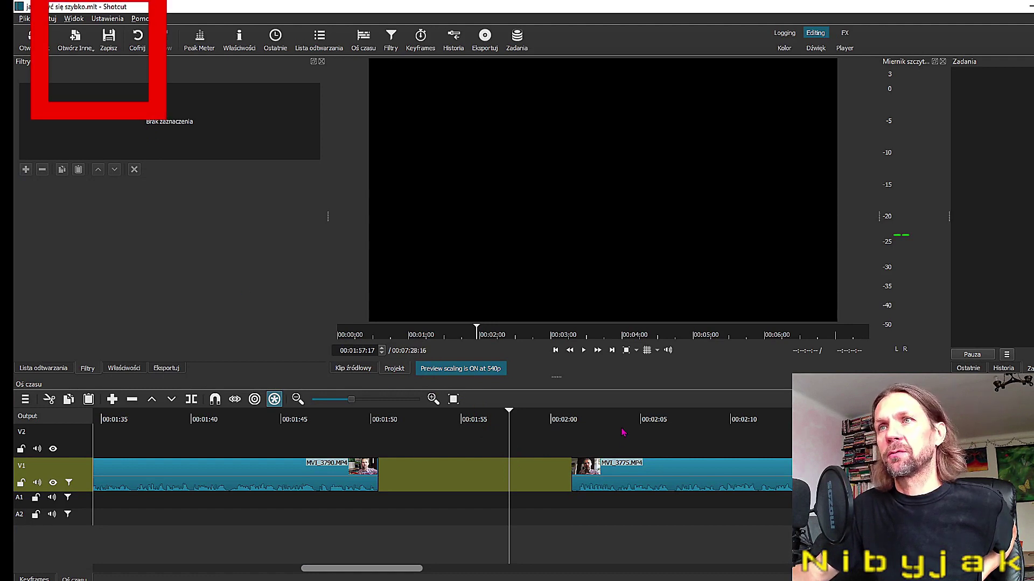
left_click(599, 446)
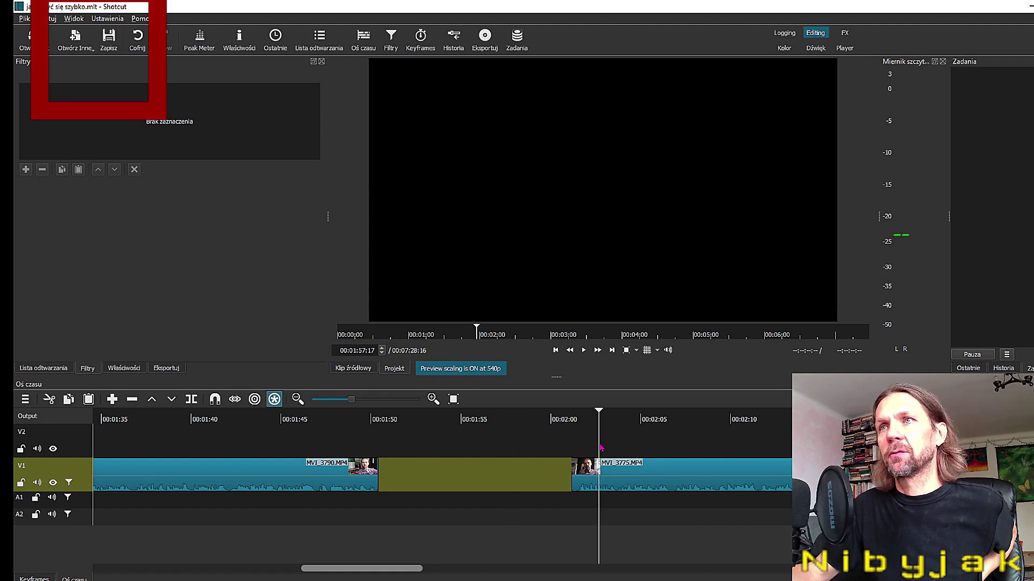
left_click(573, 438)
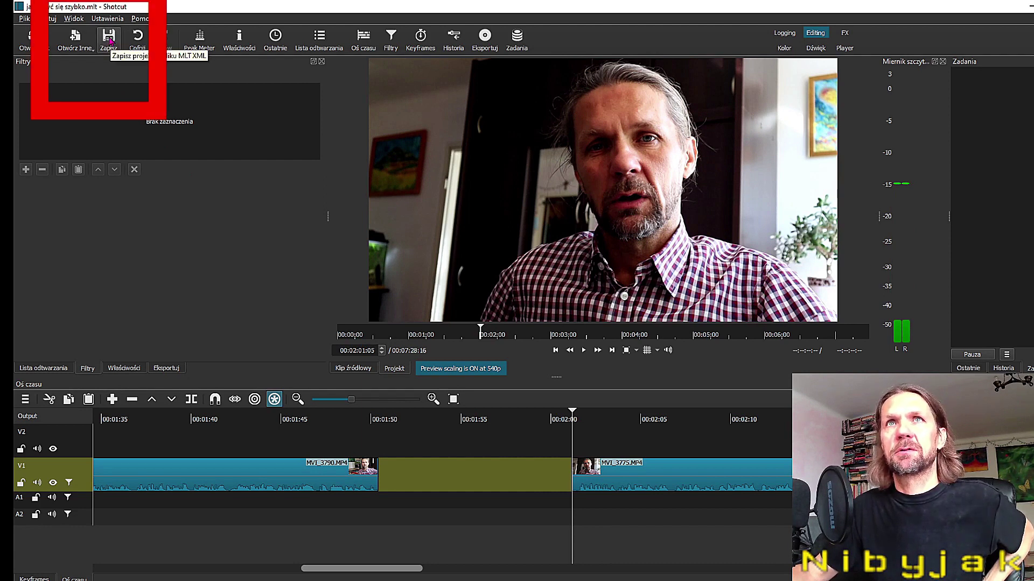
left_click(110, 41)
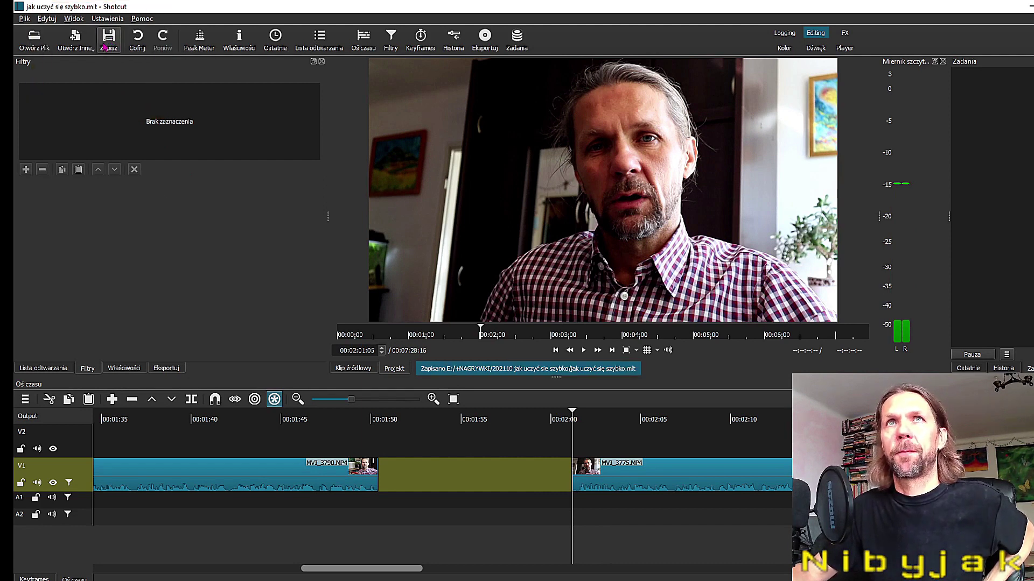
key("space")
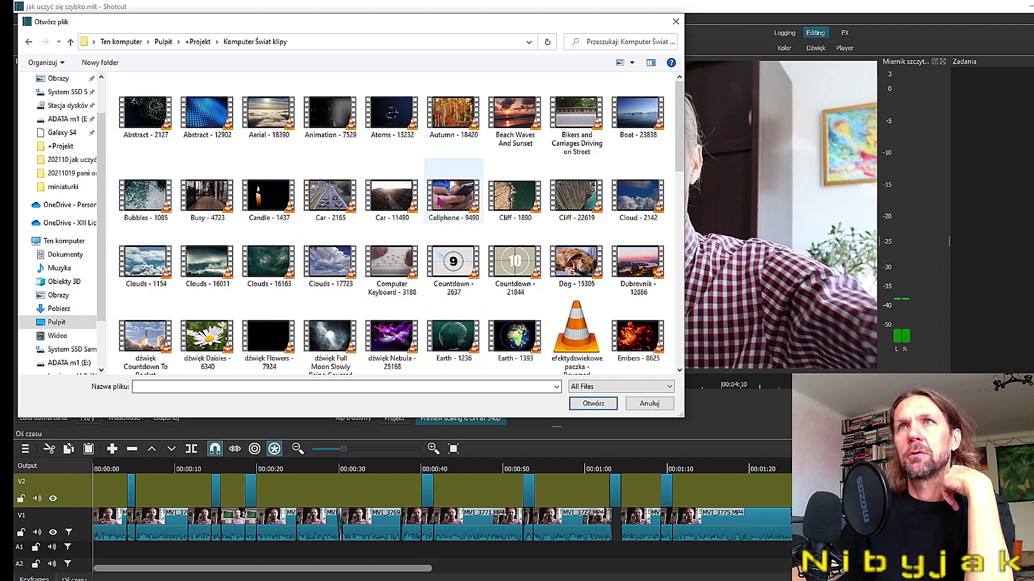
Step: Trim the Earth - 1393 stock clip with an out point and place it on track V2
left_click(268, 196)
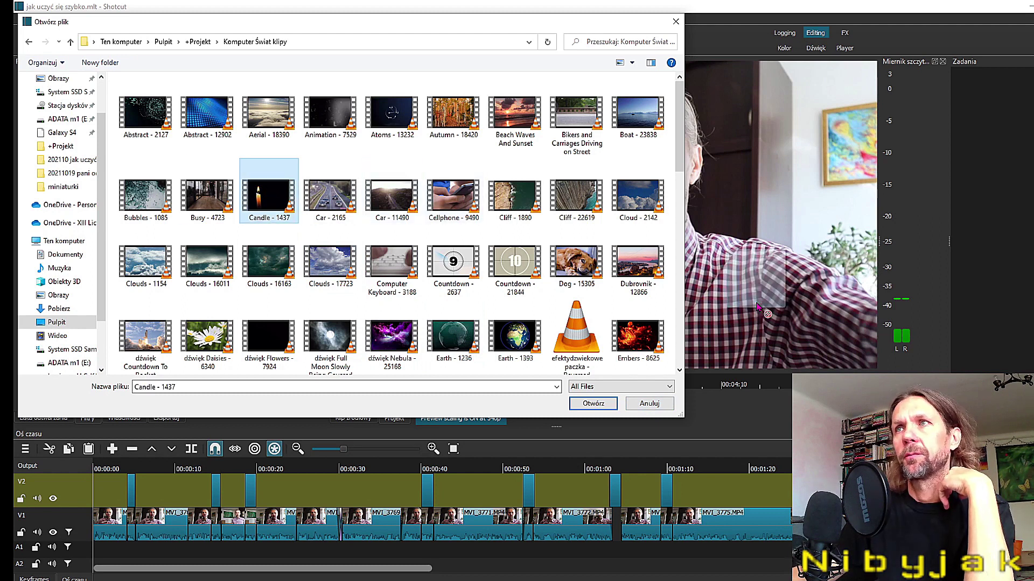
left_click(515, 337)
left_click(593, 404)
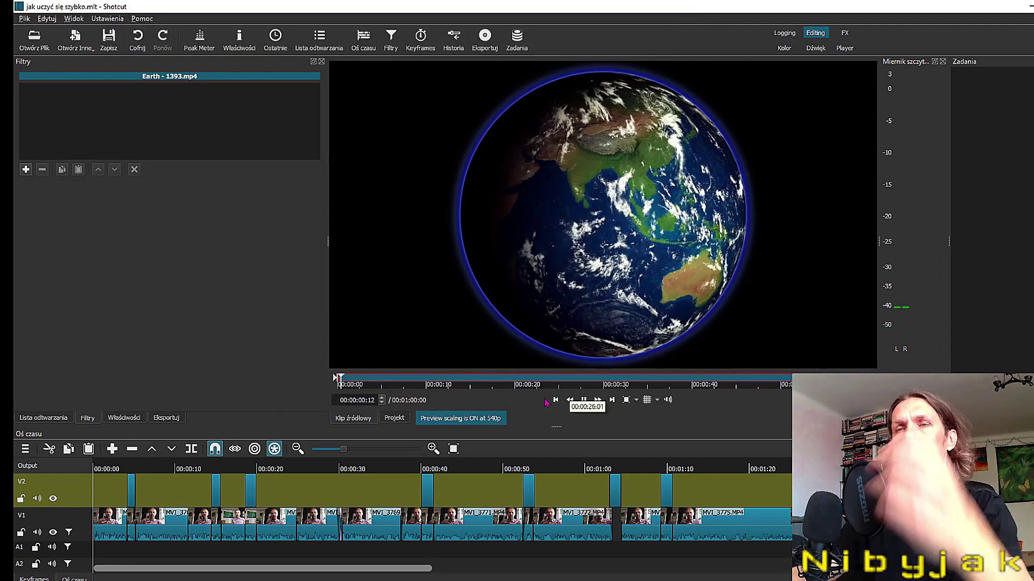
left_click(573, 383)
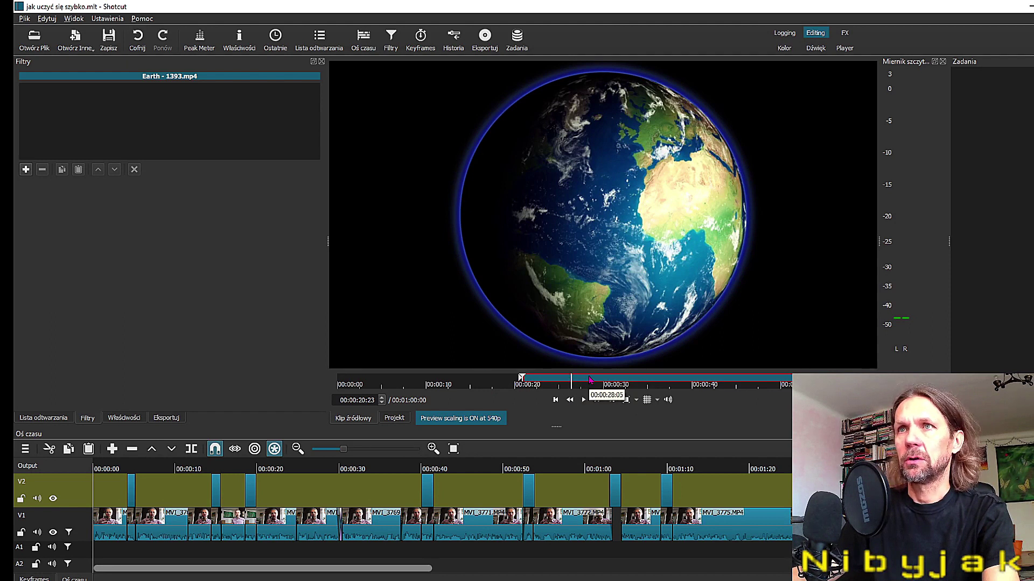
left_click(703, 384)
key("o")
left_click_drag(701, 379, 557, 379)
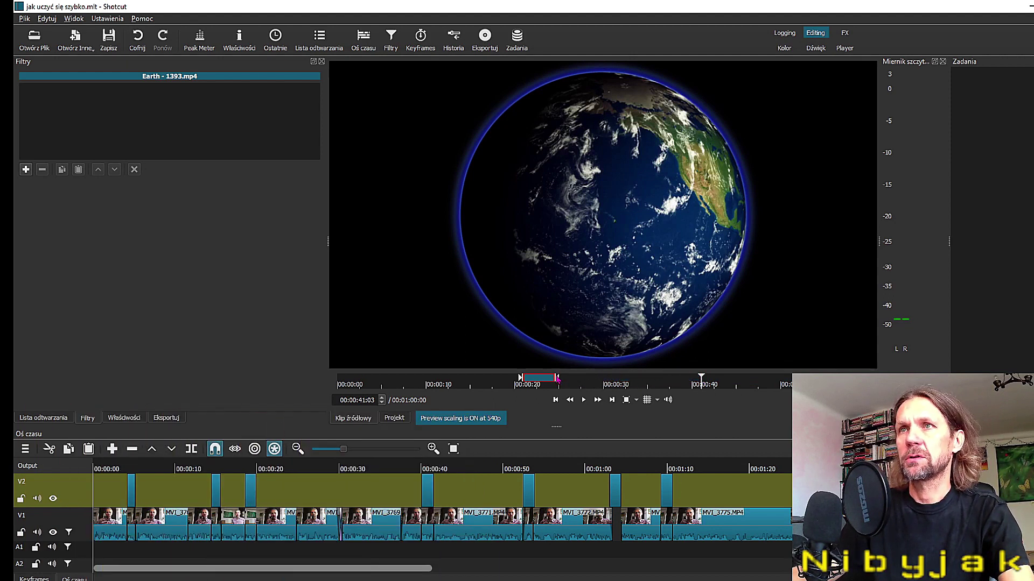
left_click_drag(560, 341, 474, 470)
Step: Overwrite the Computer Keyboard clip onto V2 and preview the overlay at 00:00:57
left_click(470, 470)
key("b")
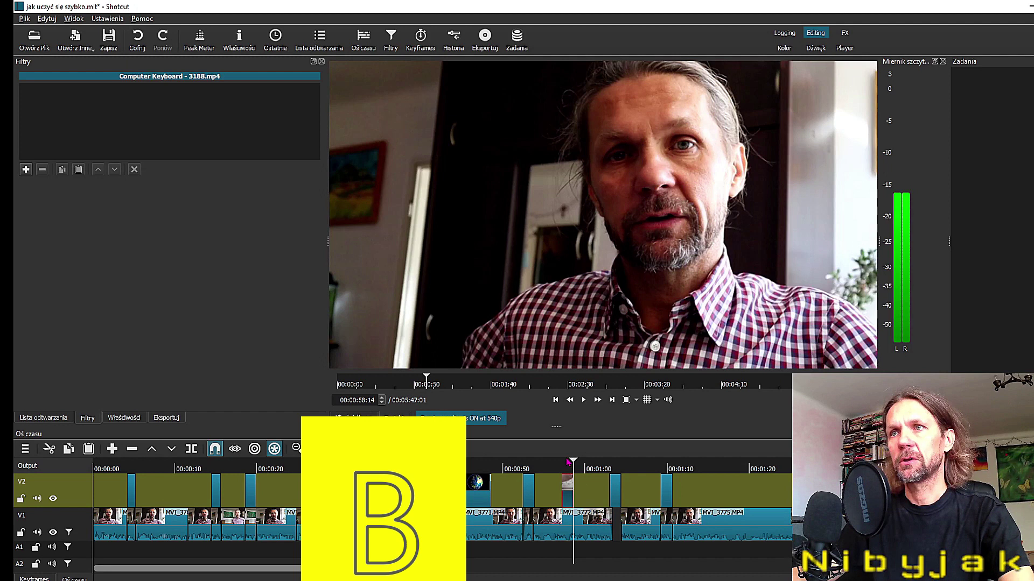
left_click(568, 463)
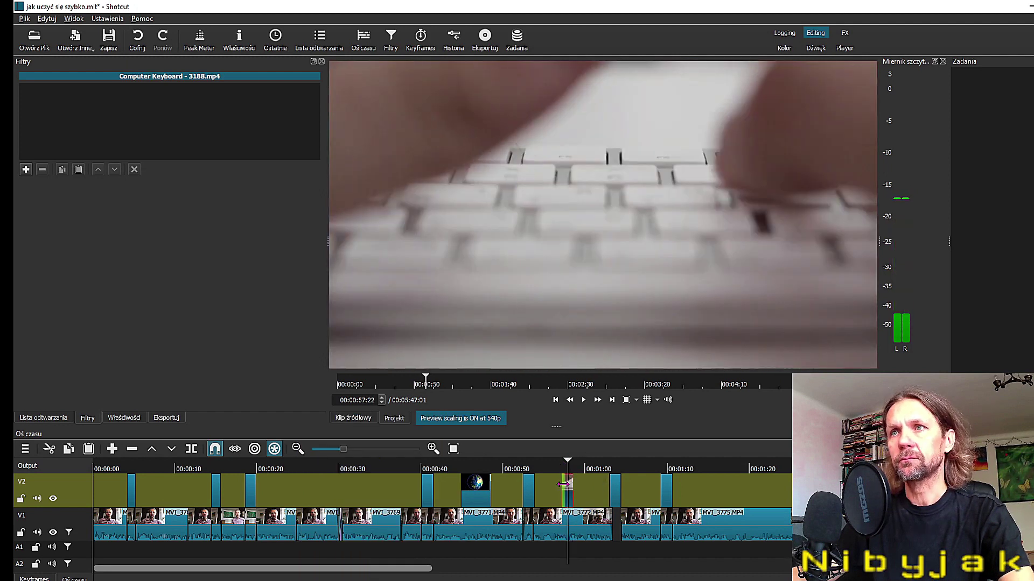
left_click(564, 491)
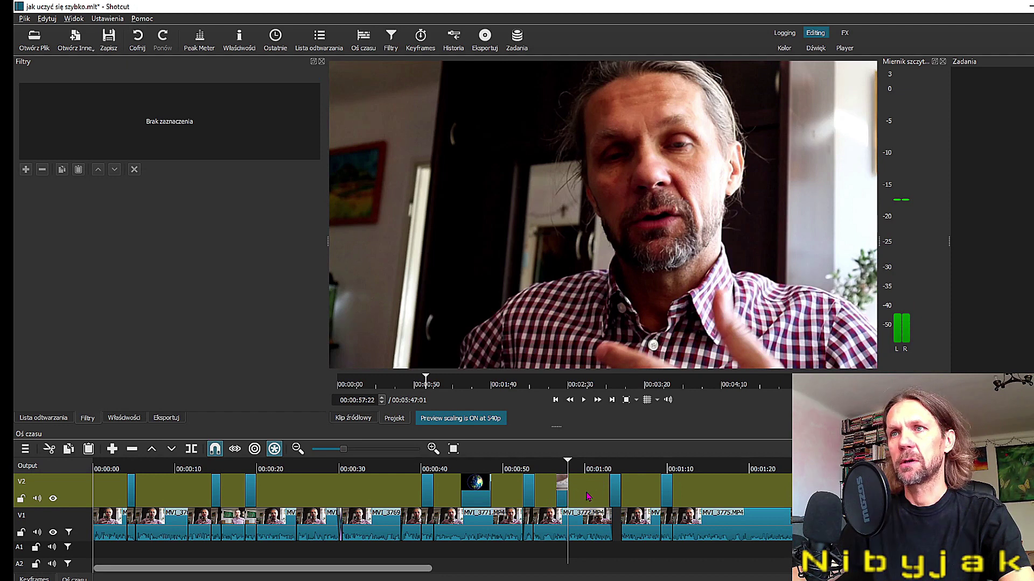
left_click(560, 464)
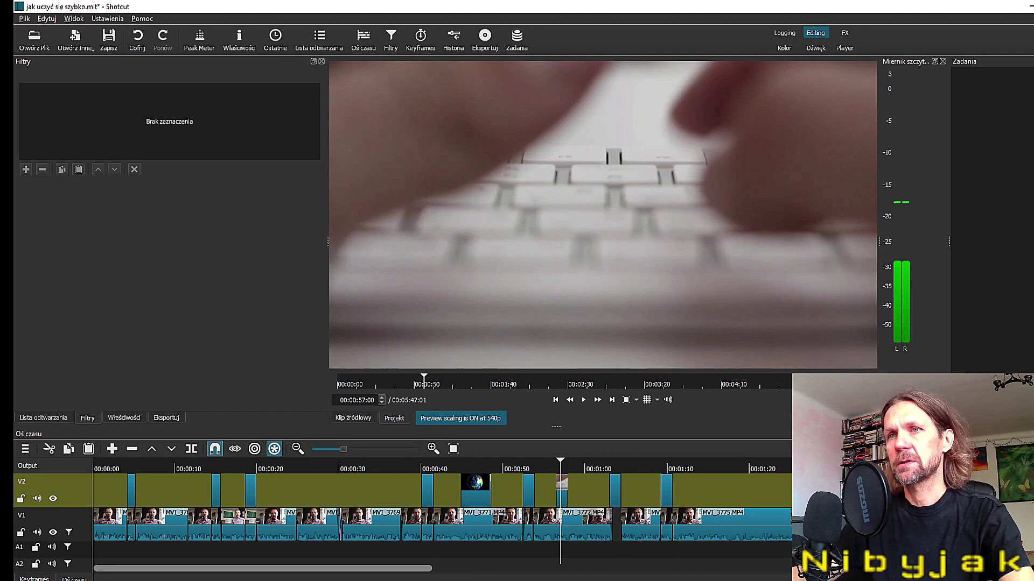
Step: Scroll across the full 00:05:47:01 timeline to review the edit
left_click_drag(419, 571, 431, 569)
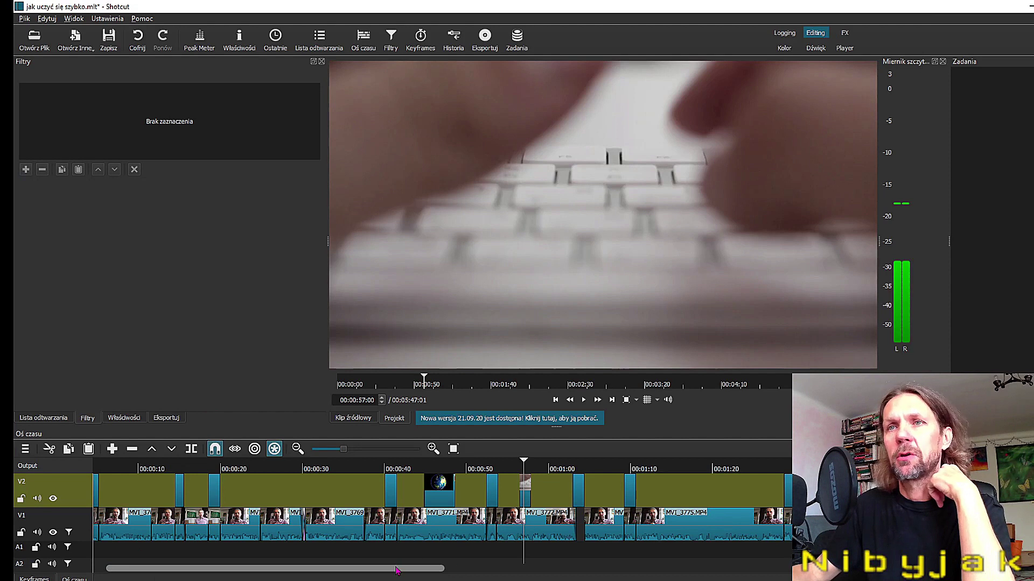
left_click_drag(396, 571, 1023, 570)
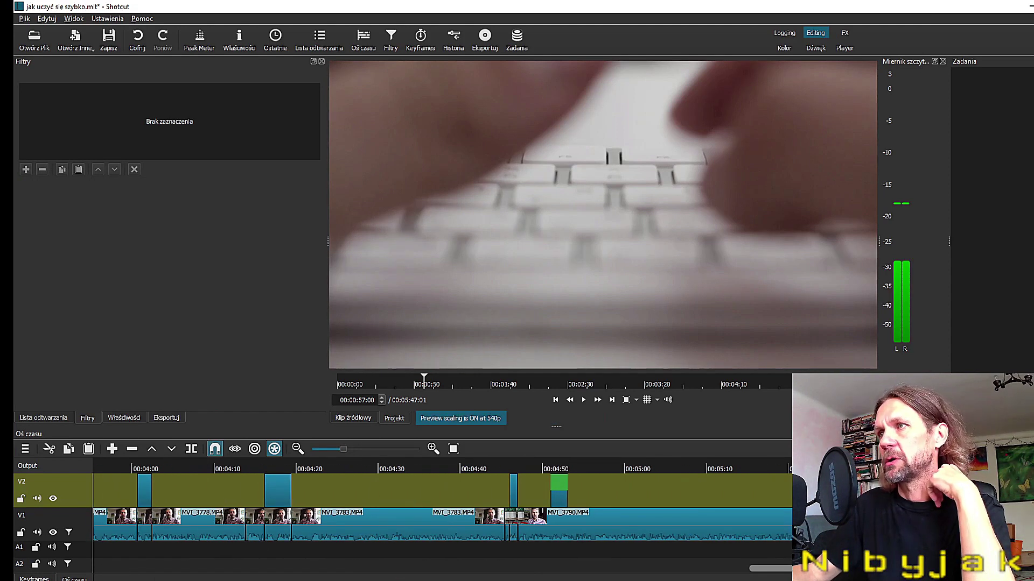
left_click_drag(1023, 570, 351, 580)
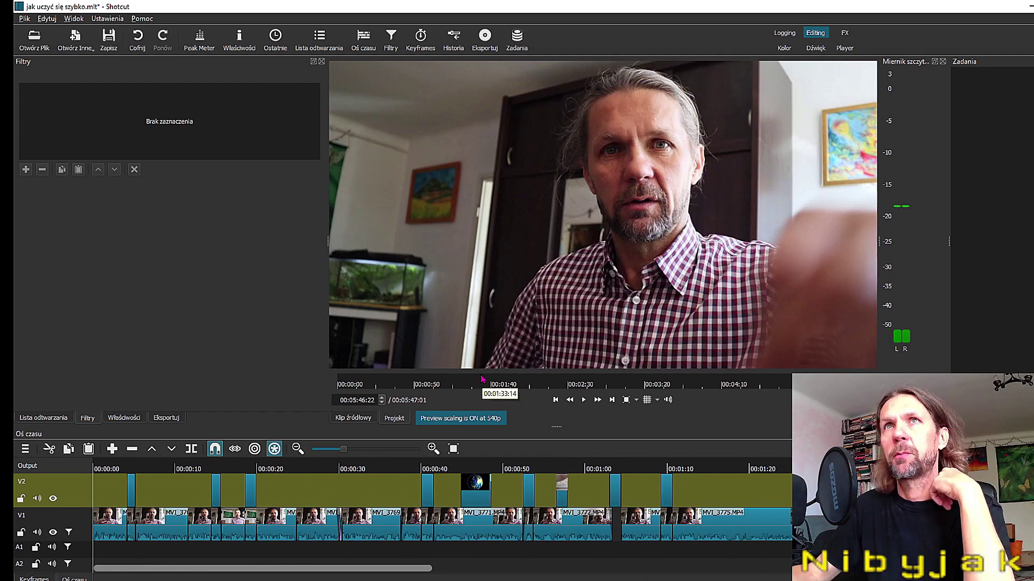
left_click(486, 37)
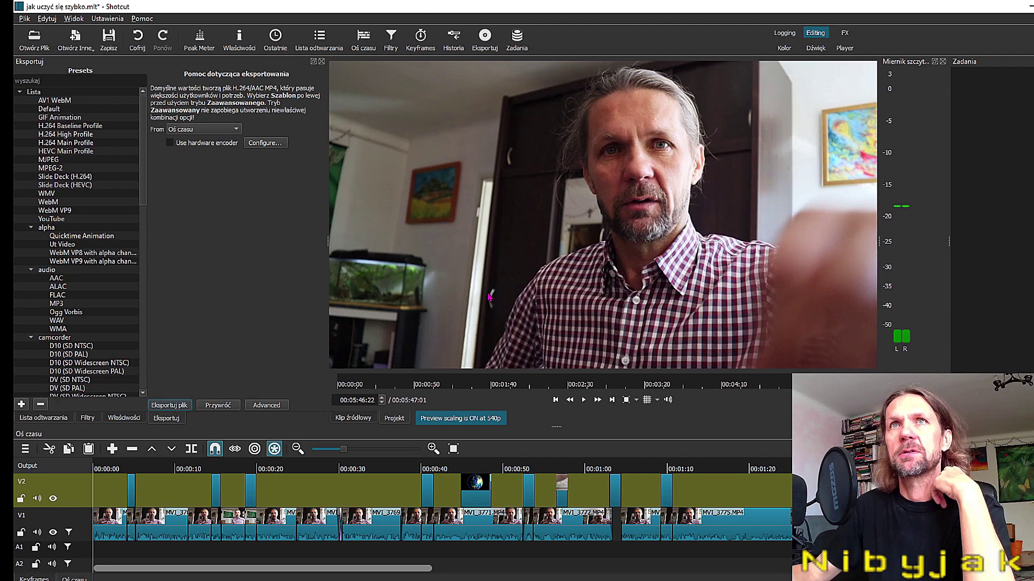
Step: Set the advanced codec rate control to average bitrate (12M), then bring up the clips folder
left_click(266, 406)
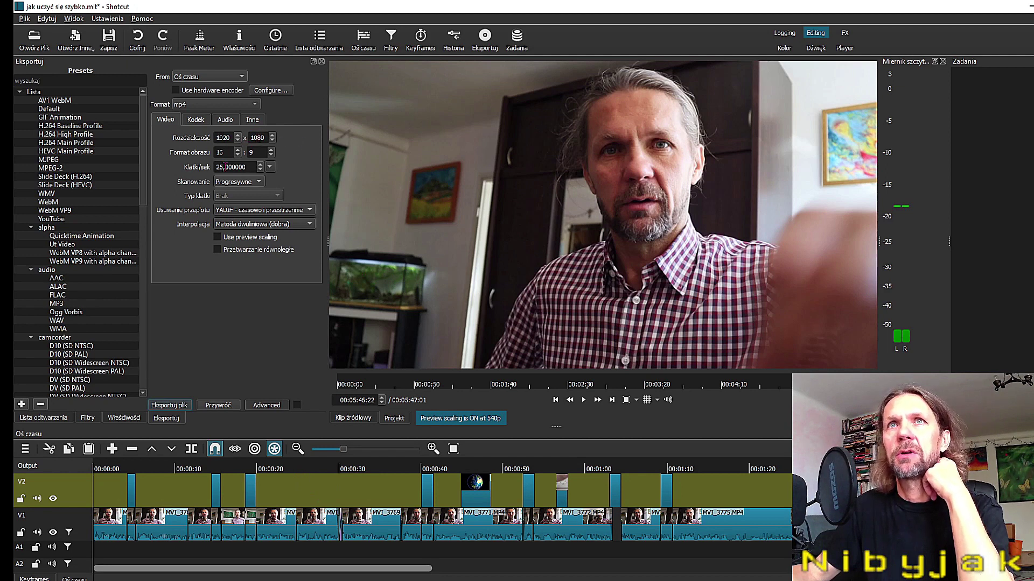
left_click(196, 120)
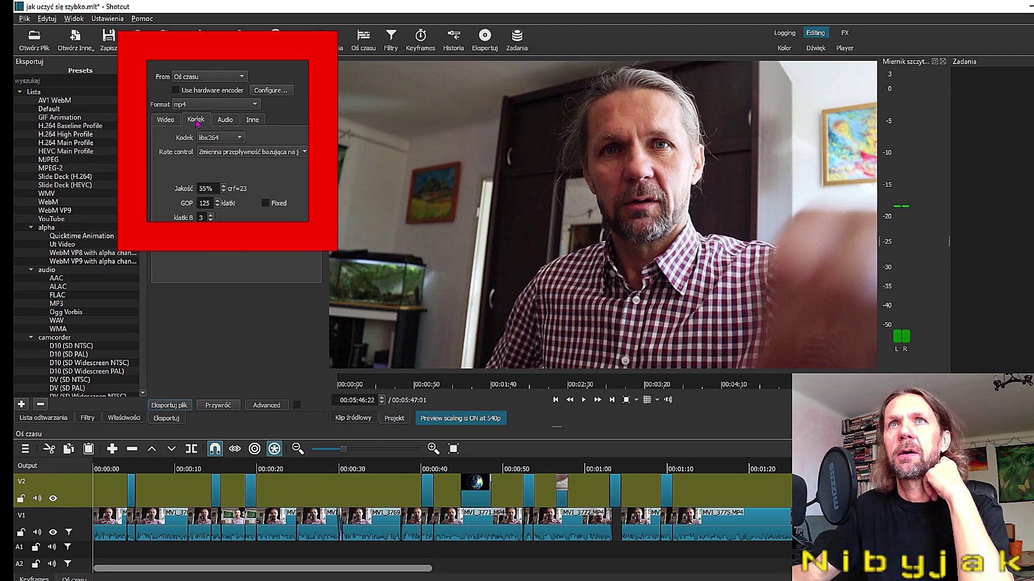
left_click(242, 153)
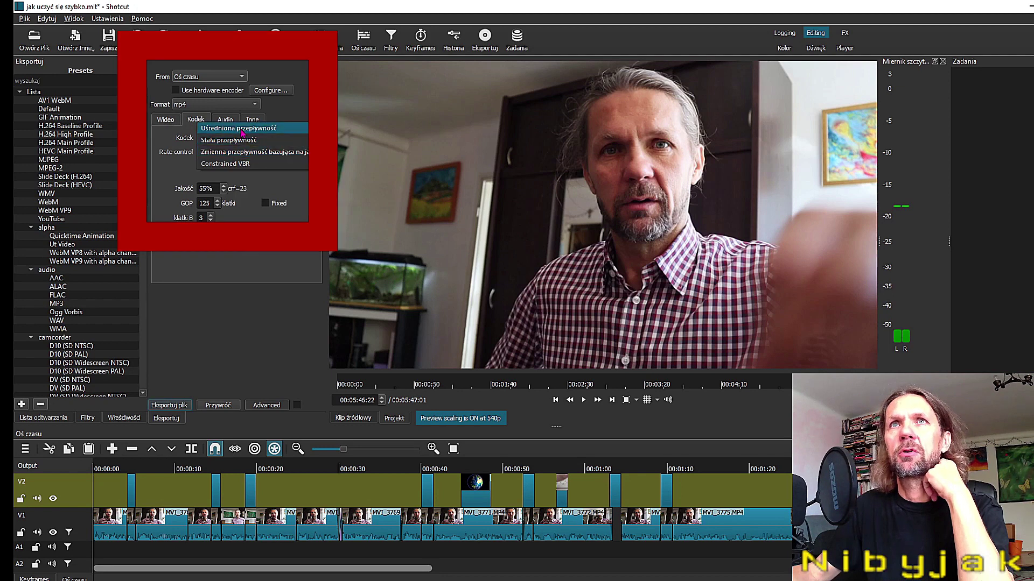
left_click(242, 131)
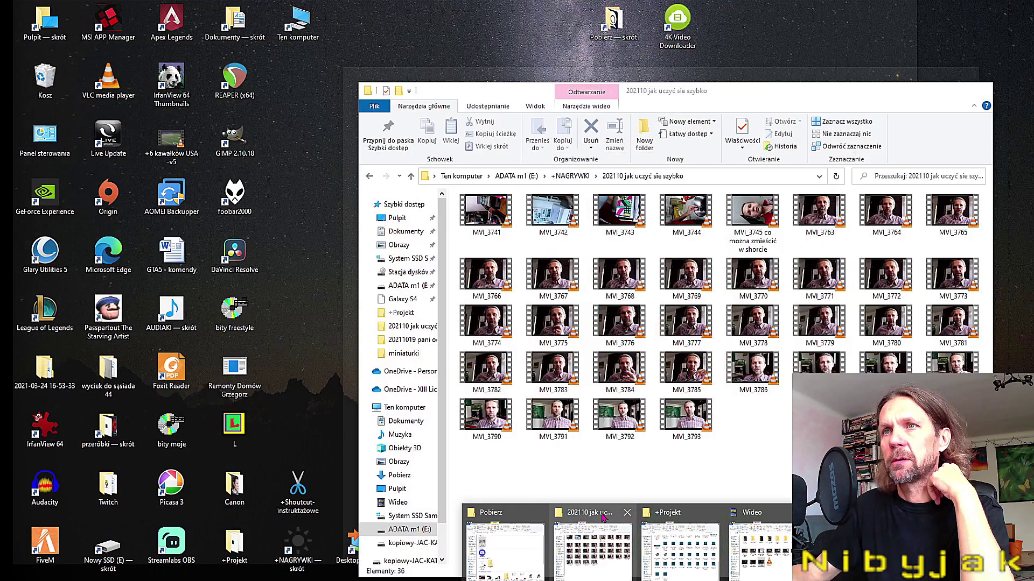
left_click(592, 538)
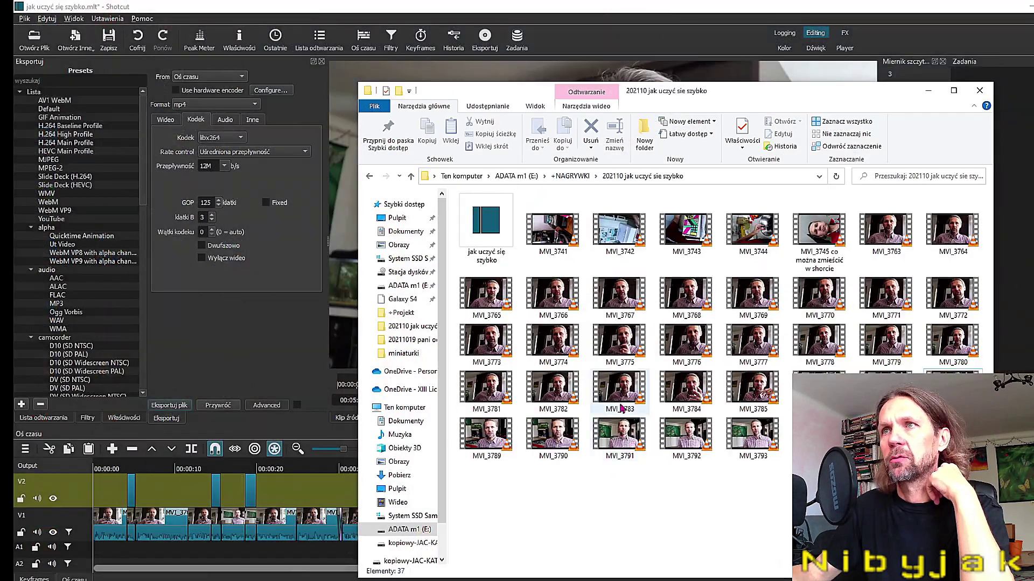
Step: Read MVI_3783's data rate, total bitrate and frame rate in its Details properties
right_click(622, 388)
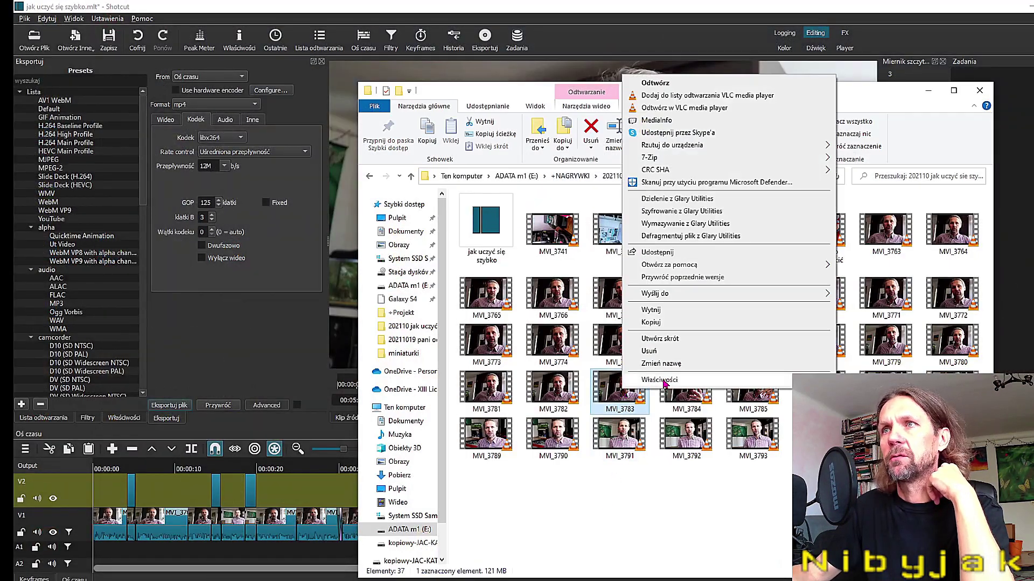
left_click(662, 378)
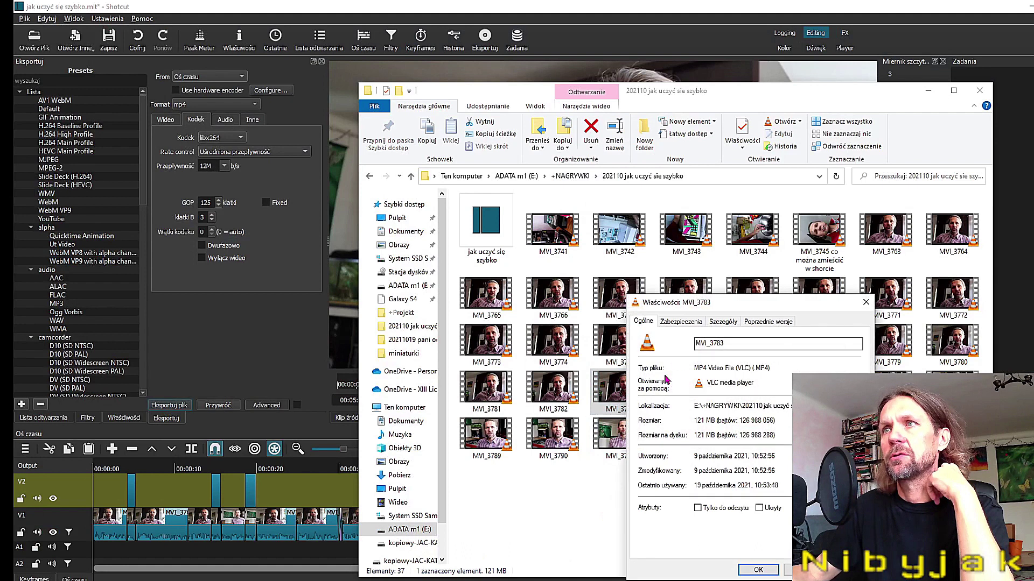
left_click(723, 322)
left_click_drag(765, 303, 679, 225)
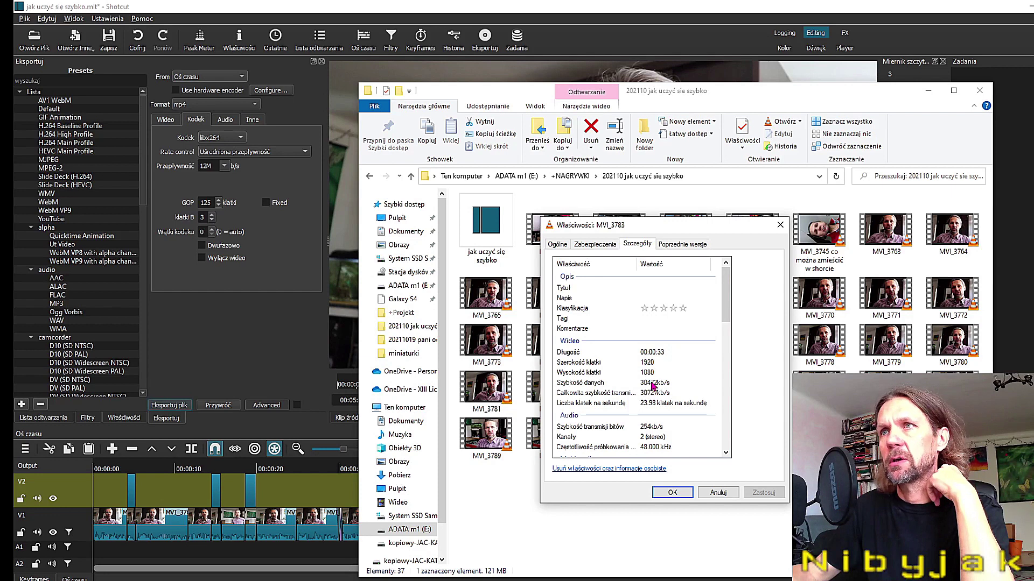
left_click(651, 385)
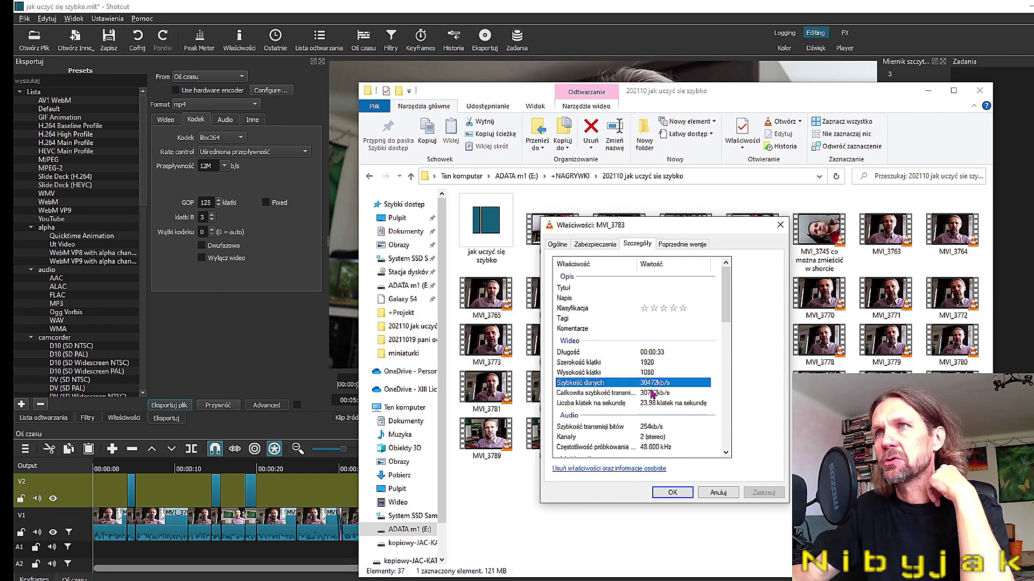
left_click(649, 397)
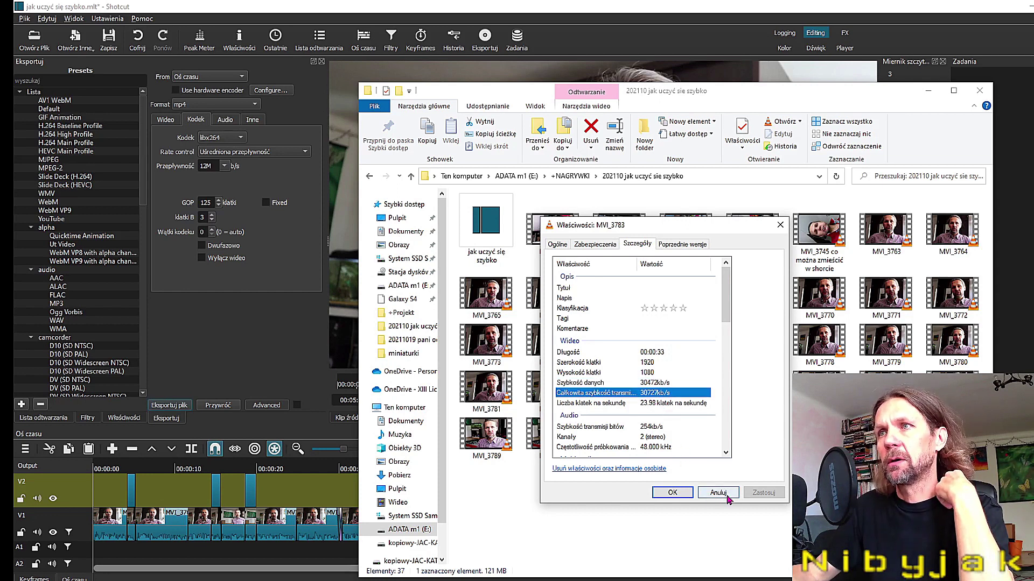
left_click(640, 405)
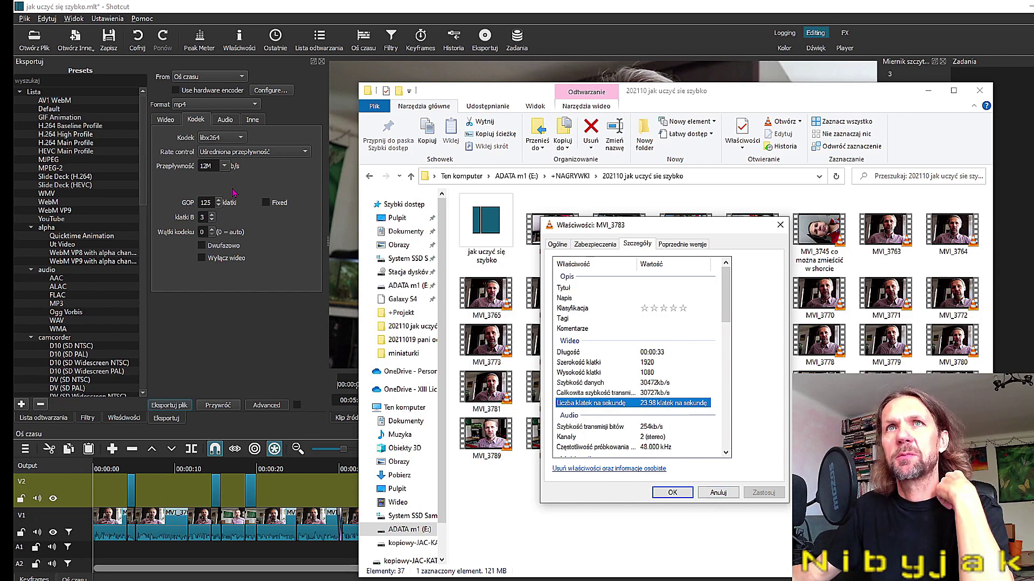
left_click(719, 494)
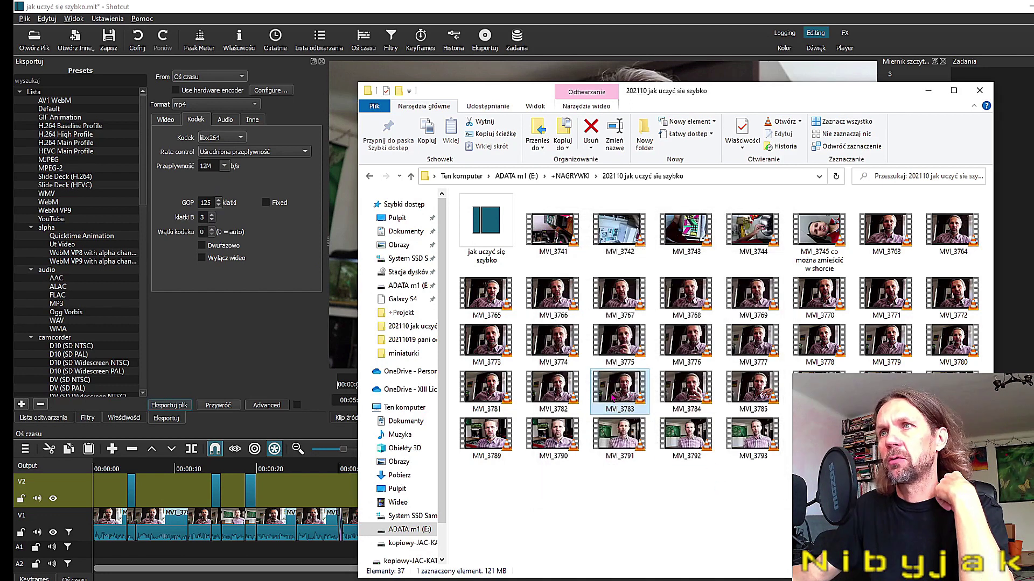
Step: Check MVI_3766's details (1920×1080, 30600 kb/s) and close its properties
right_click(546, 295)
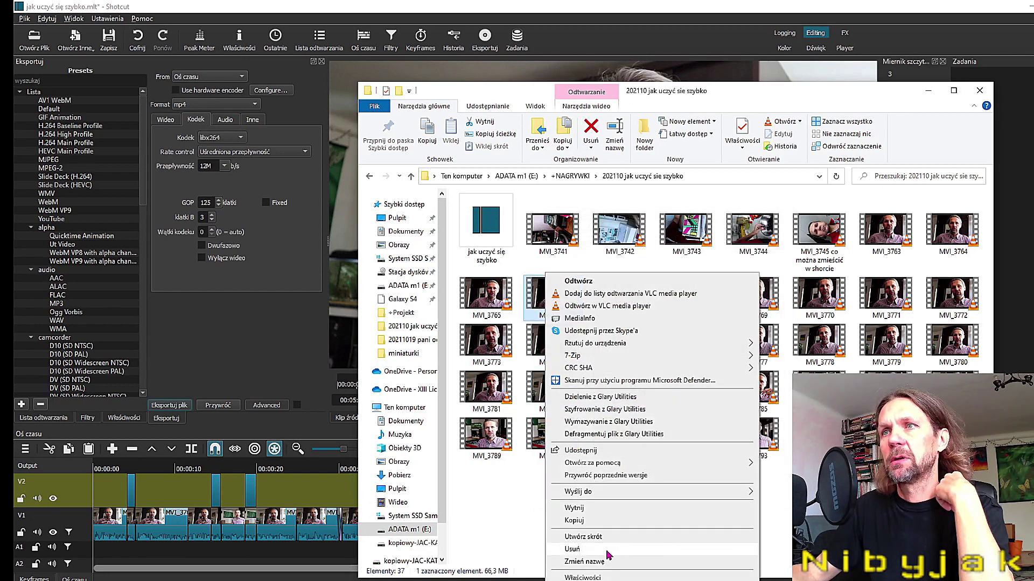
left_click(609, 575)
left_click(655, 321)
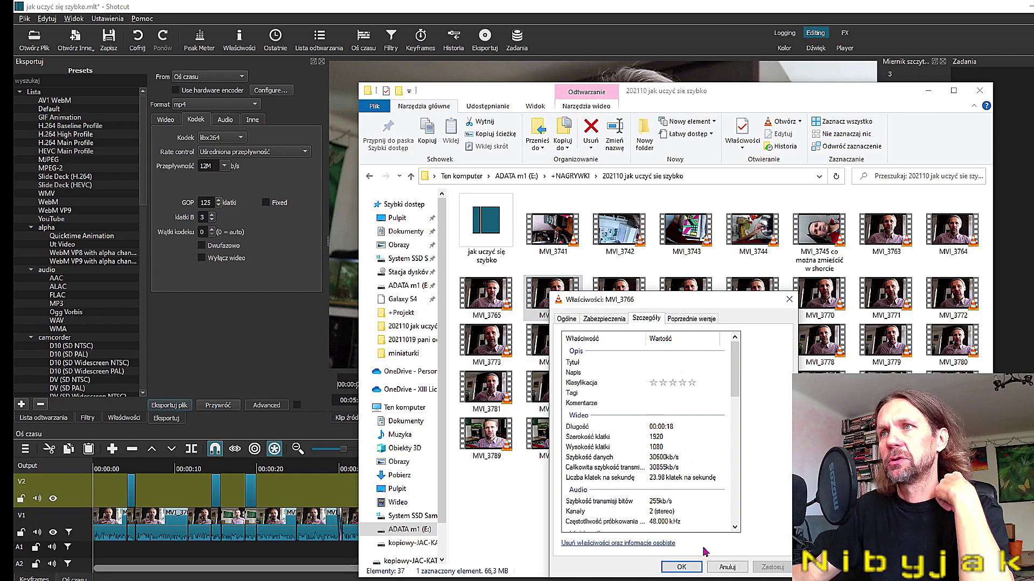
left_click(727, 568)
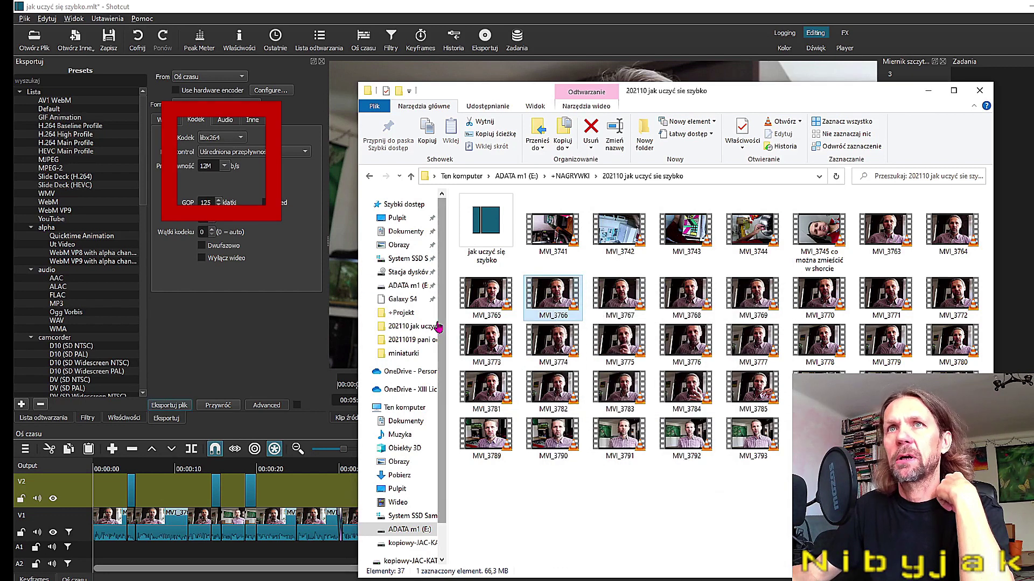
left_click(258, 153)
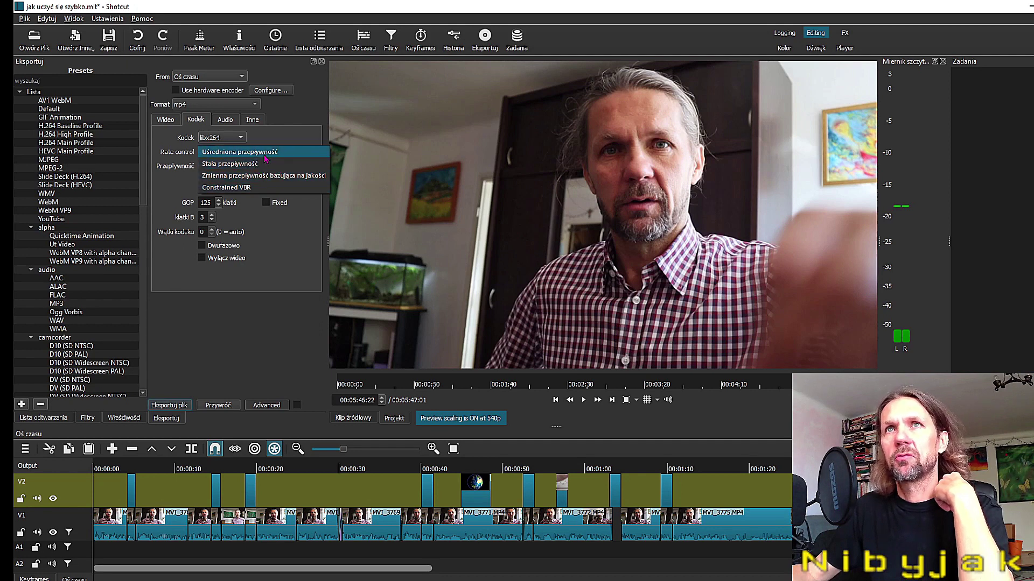
Step: Keep average bitrate rate control and set the export bitrate to 30M
left_click(266, 157)
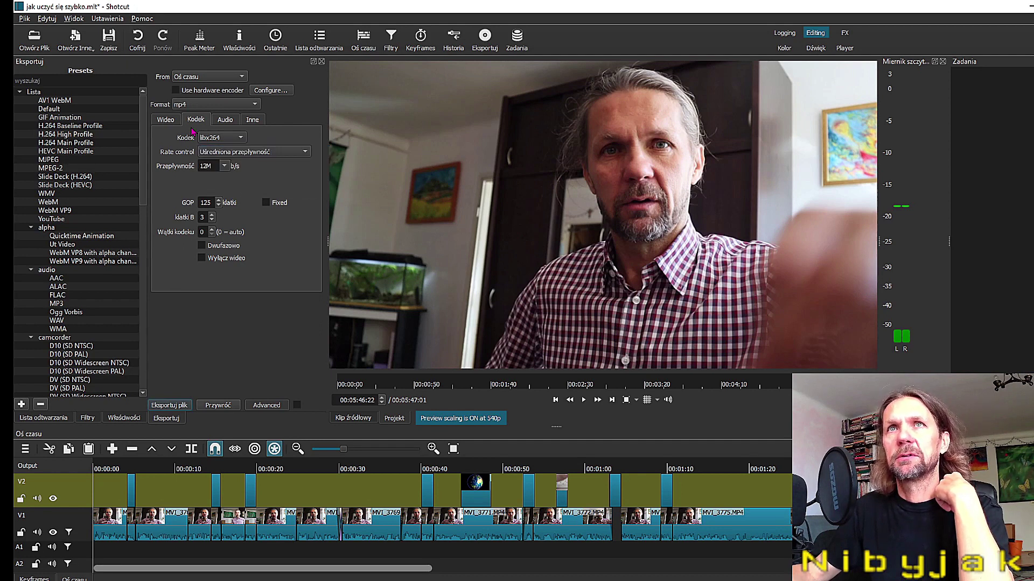
left_click(224, 166)
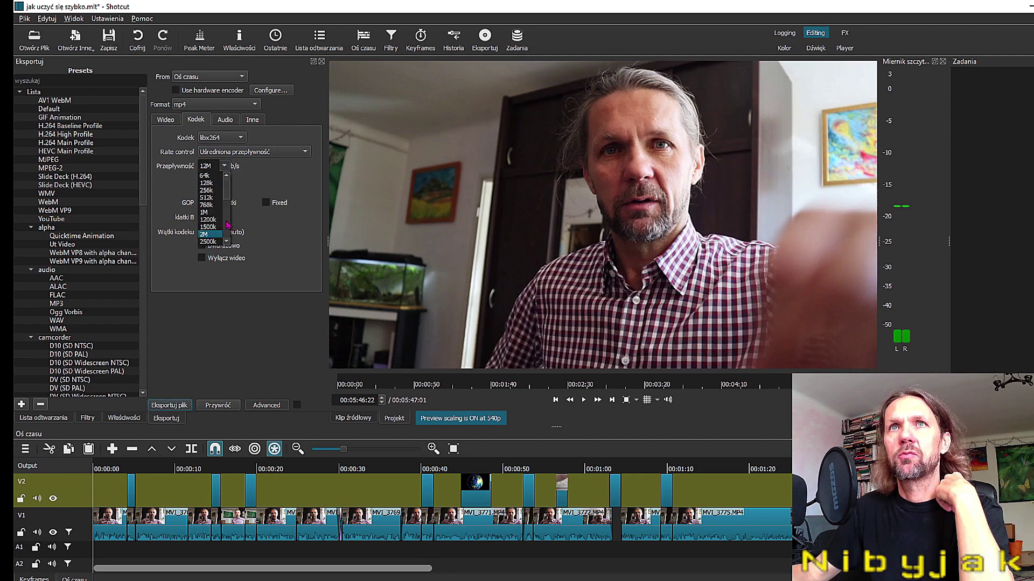
scroll(226, 221, "down", 3)
left_click(225, 205)
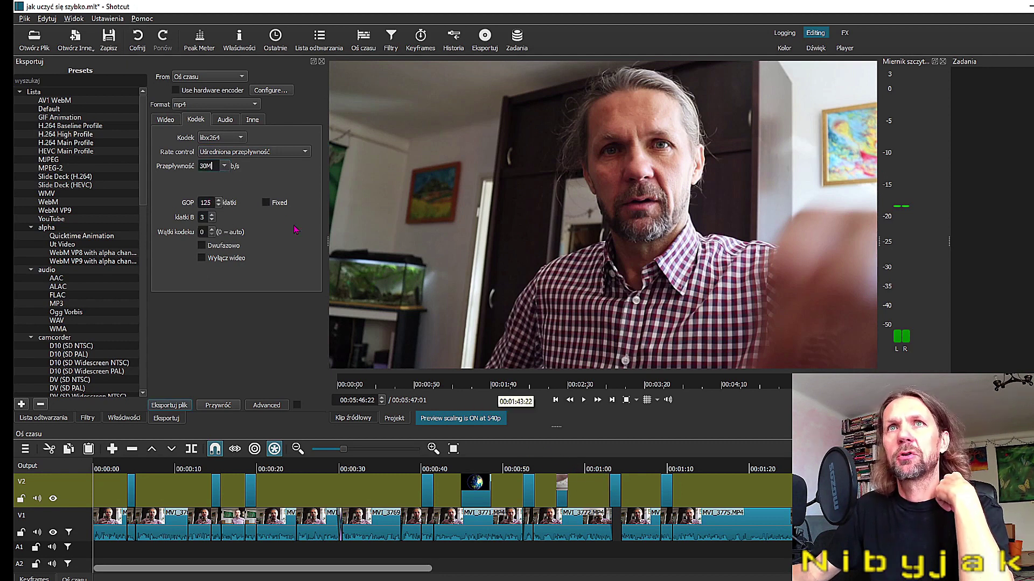
Step: On the Video tab, keep YADIF deinterlacing and bilinear interpolation after trying bicubic
left_click(168, 121)
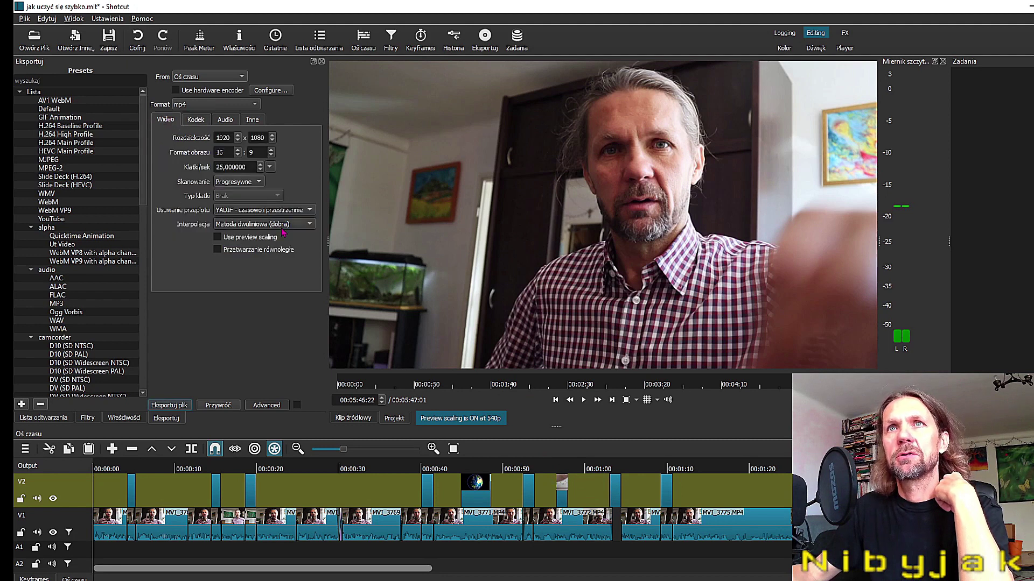
left_click(296, 211)
left_click(299, 214)
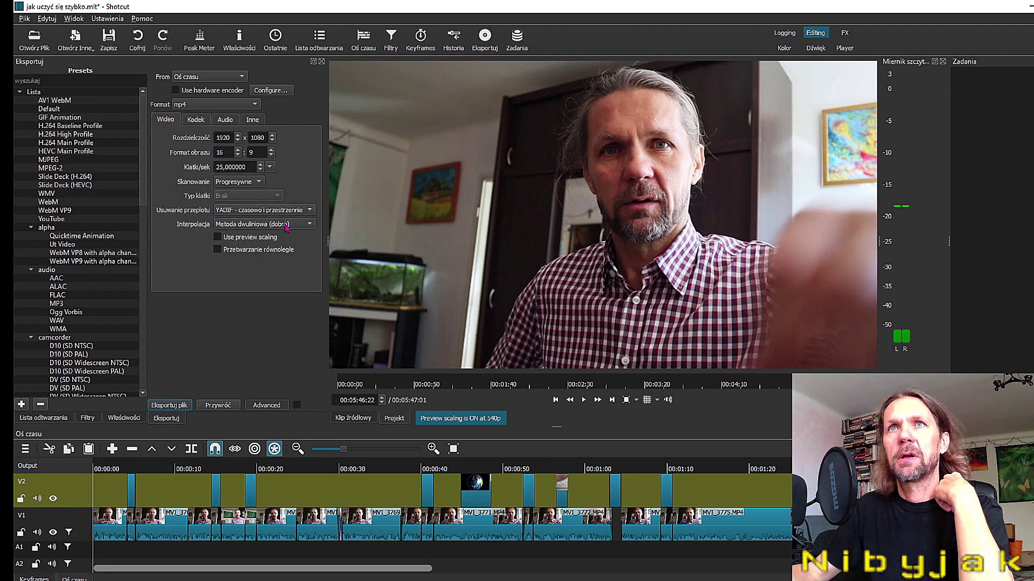
left_click(287, 225)
left_click(295, 240)
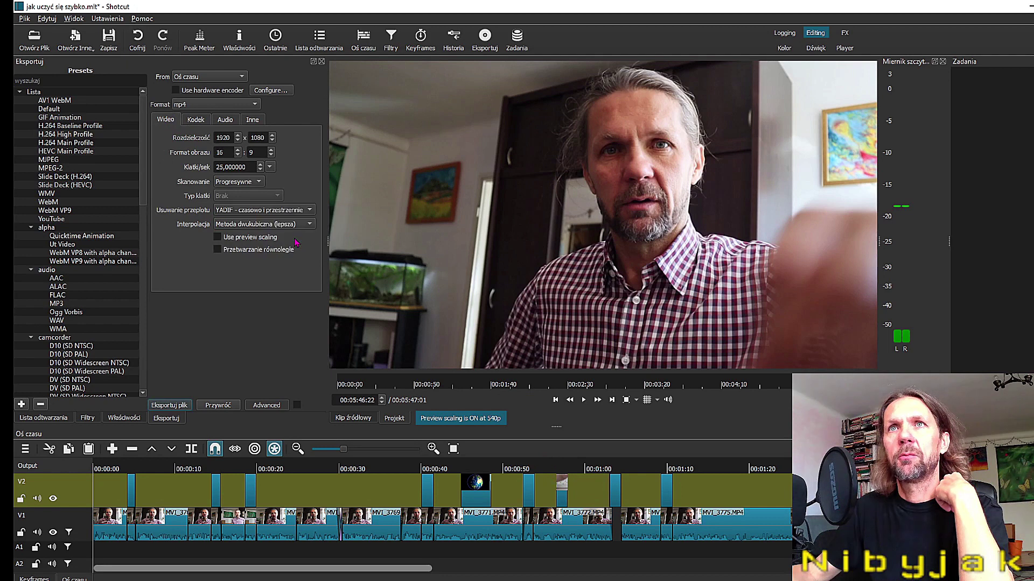
left_click(298, 227)
left_click(285, 216)
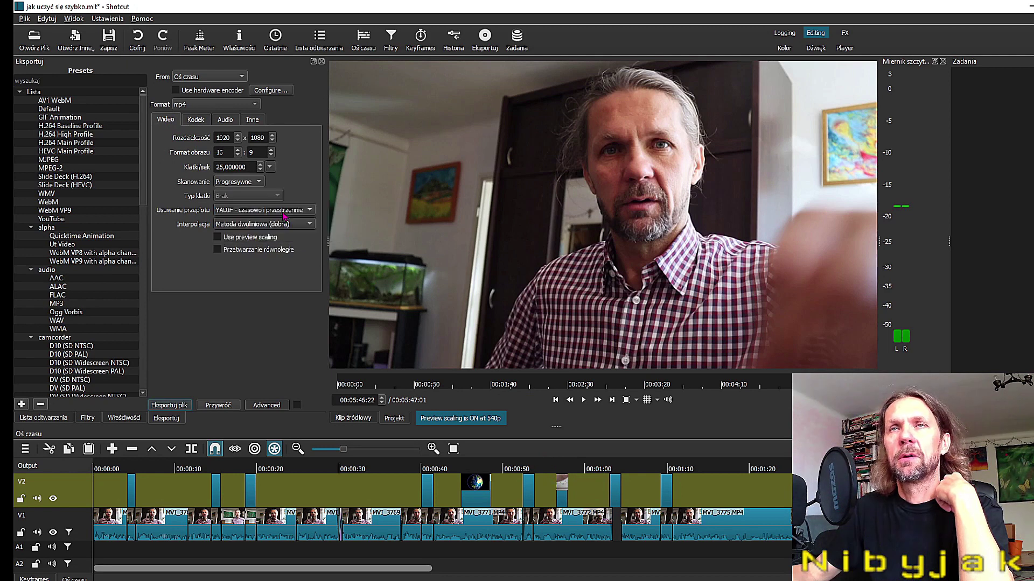
left_click(170, 406)
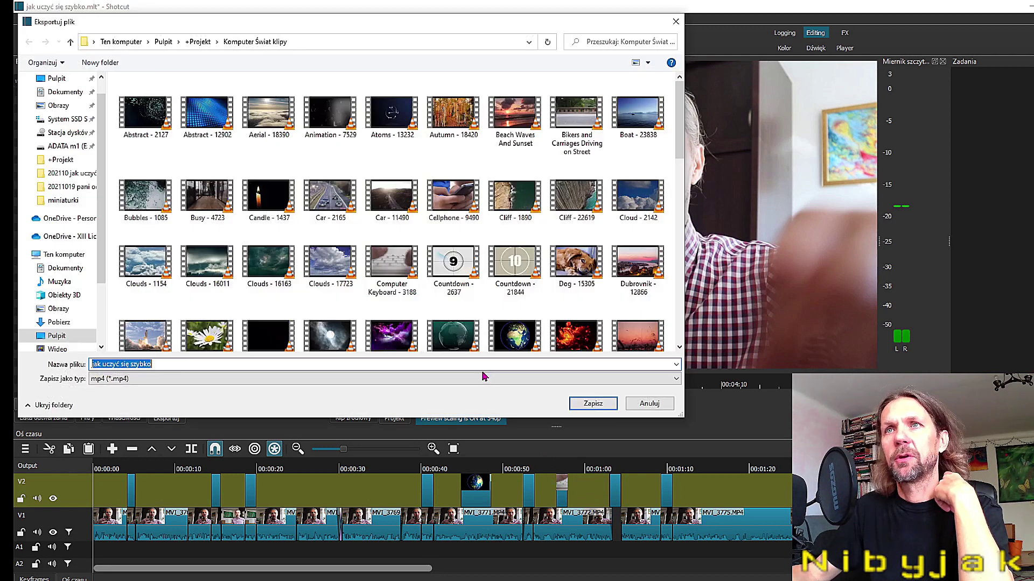
Step: Save the export as 'jak uczyć się szybko-naYT-v1.mp4' in the 202110 jak uczyć się szybko folder
left_click(83, 175)
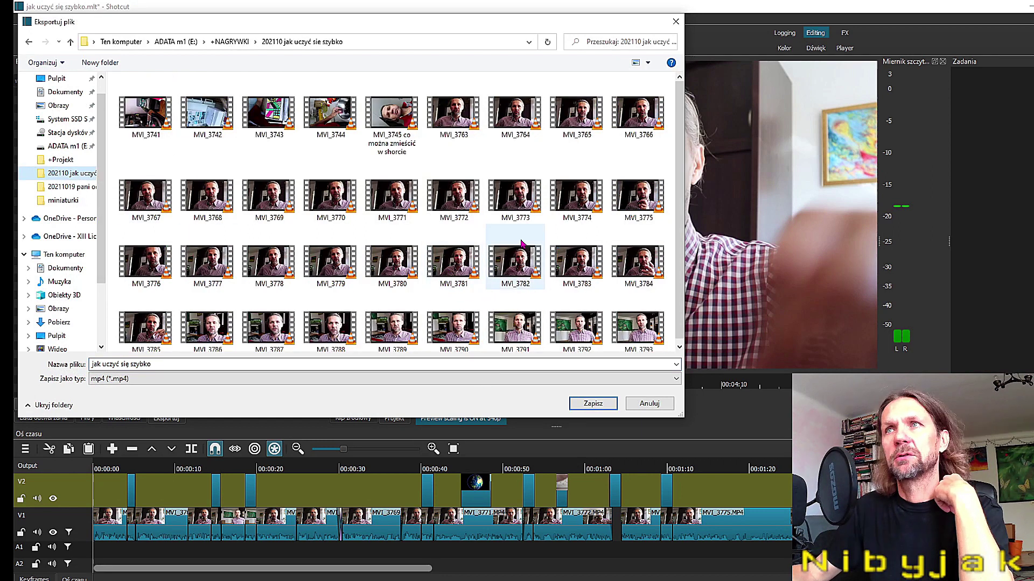
left_click(166, 364)
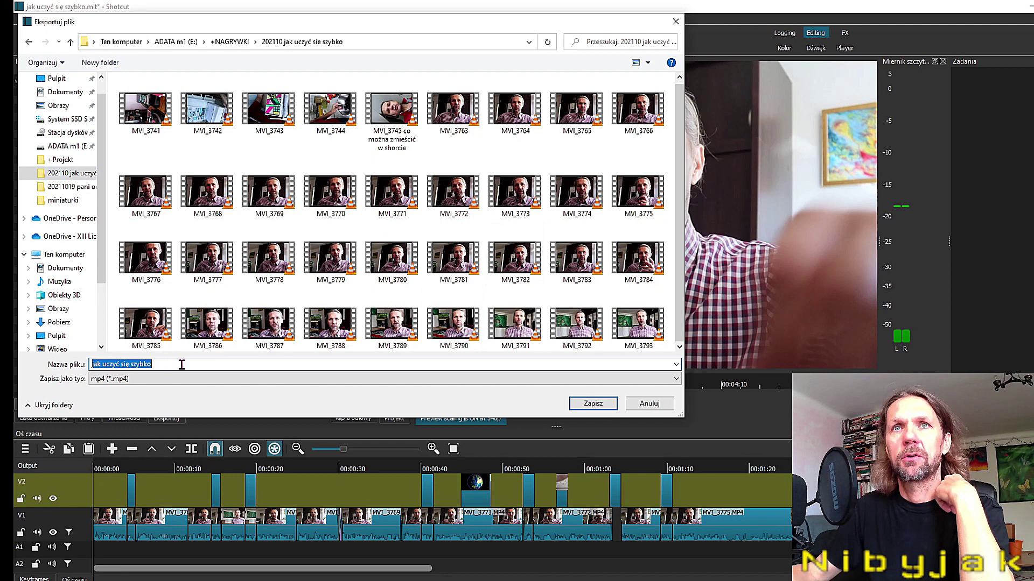
left_click(199, 365)
type("-naYT")
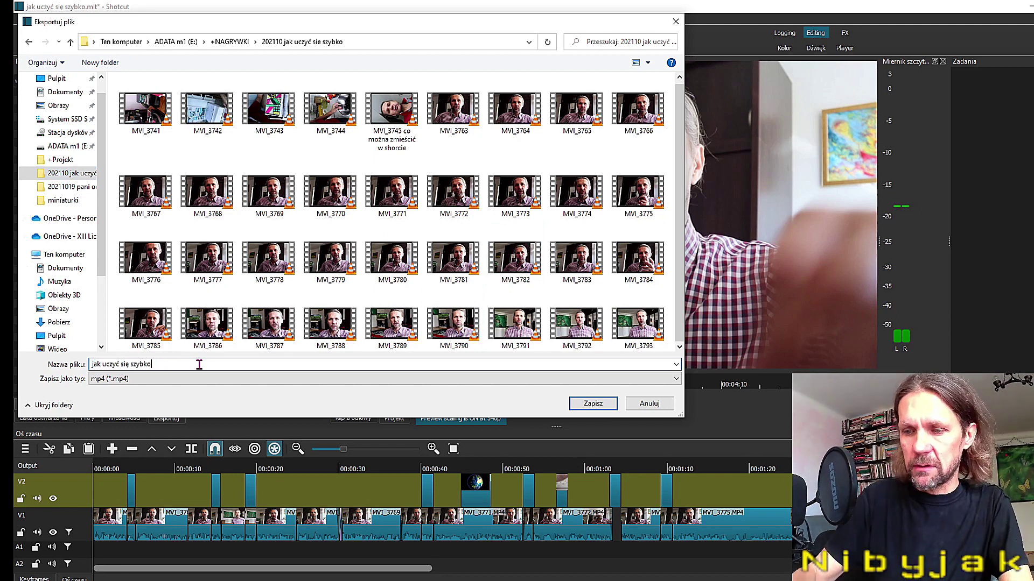
type("-v1")
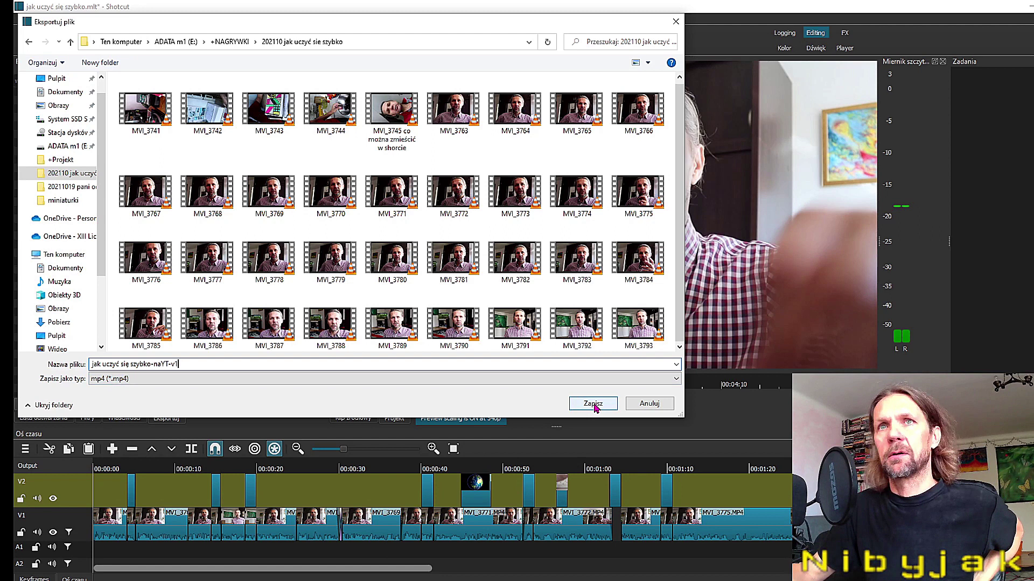
left_click(594, 404)
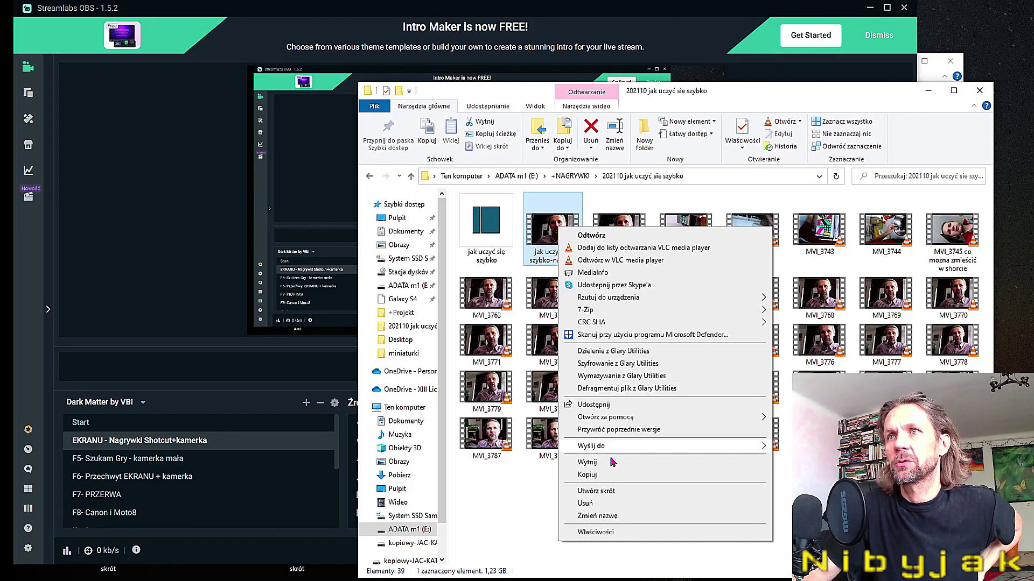
Step: Check the exported file's details: 00:05:47, 1920×1080, 30178 kb/s, 25 fps, then close properties
left_click(613, 534)
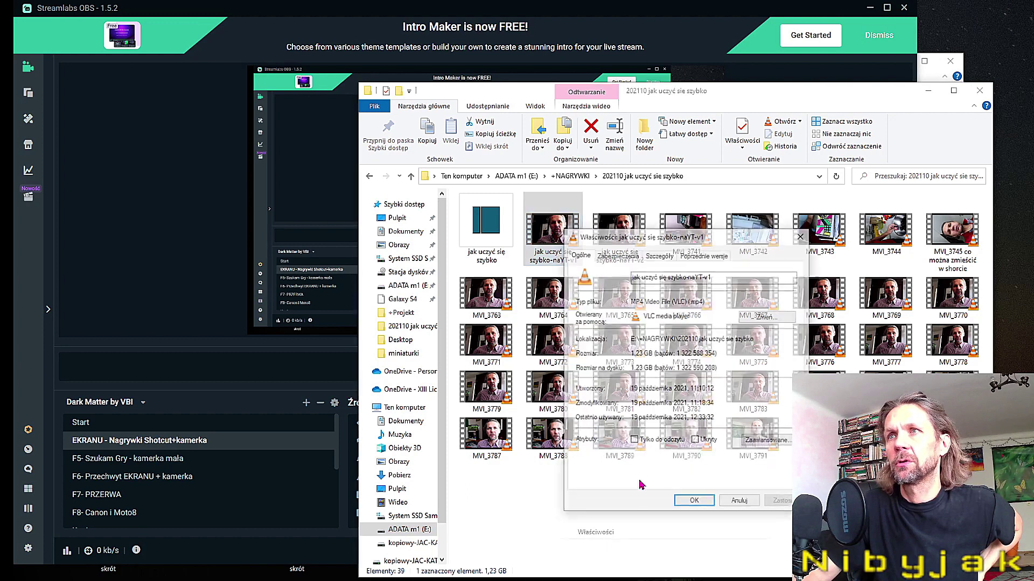
left_click(661, 255)
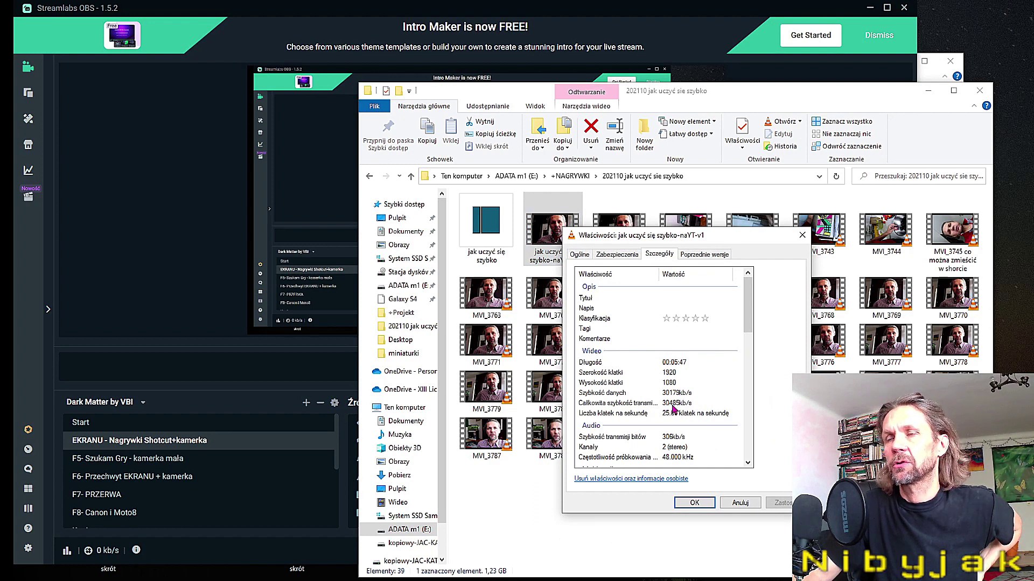
left_click(740, 503)
key("alt+Return")
left_click(745, 516)
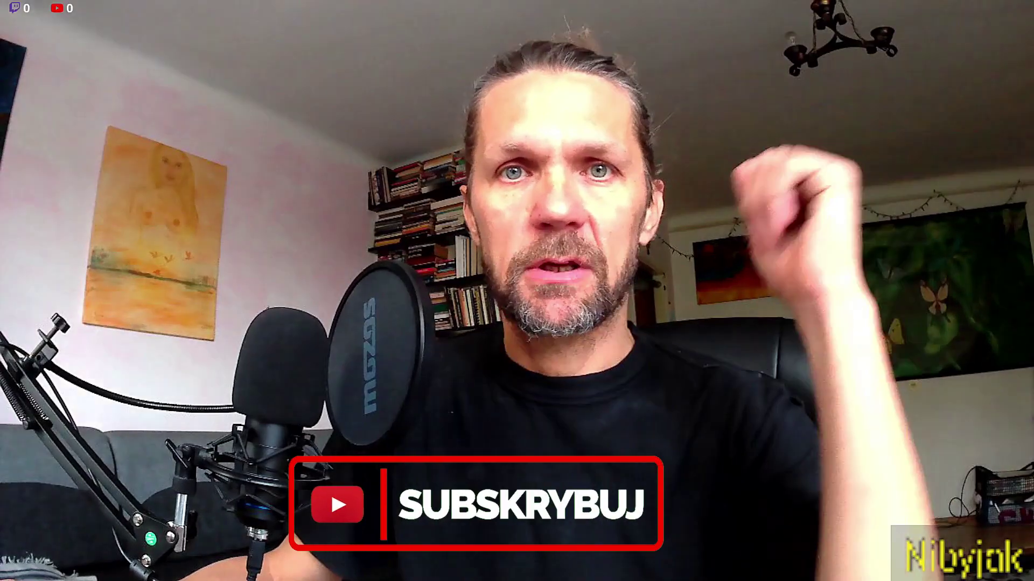